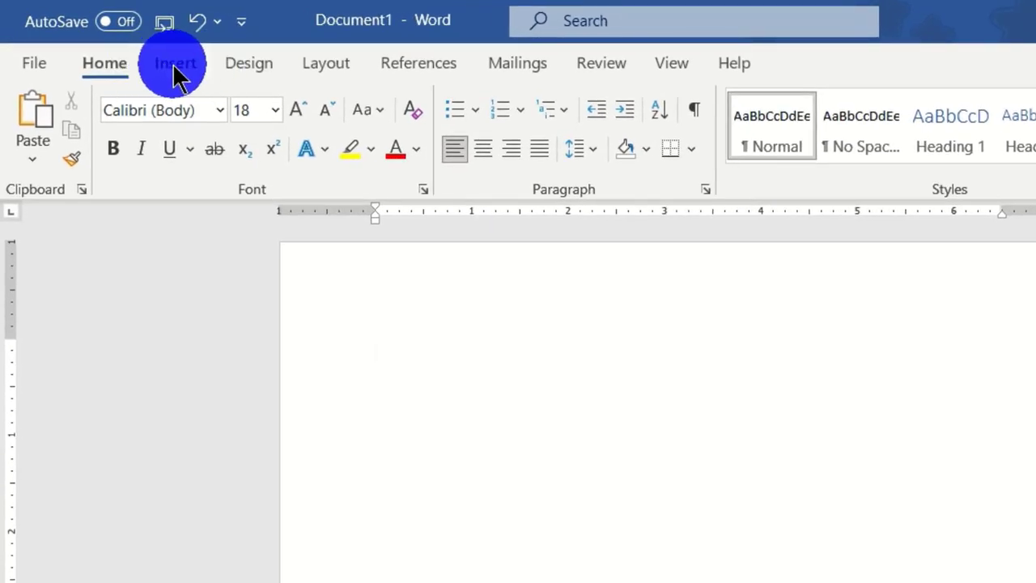
Insert a table with five columns and four rows at the start of the blank document
{"action": "left_click", "coordinate": [173, 63]}
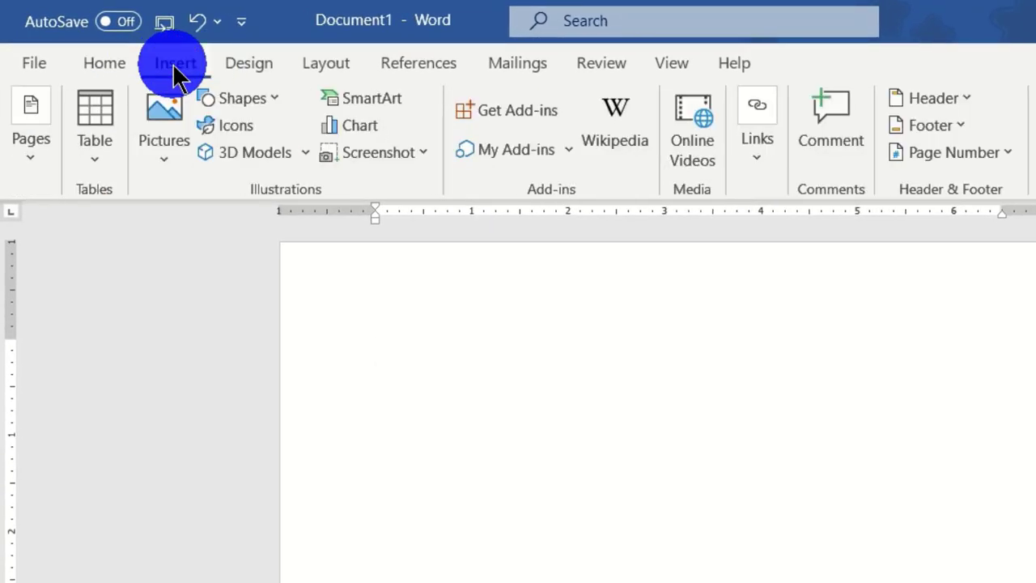
{"action": "left_click", "coordinate": [92, 115]}
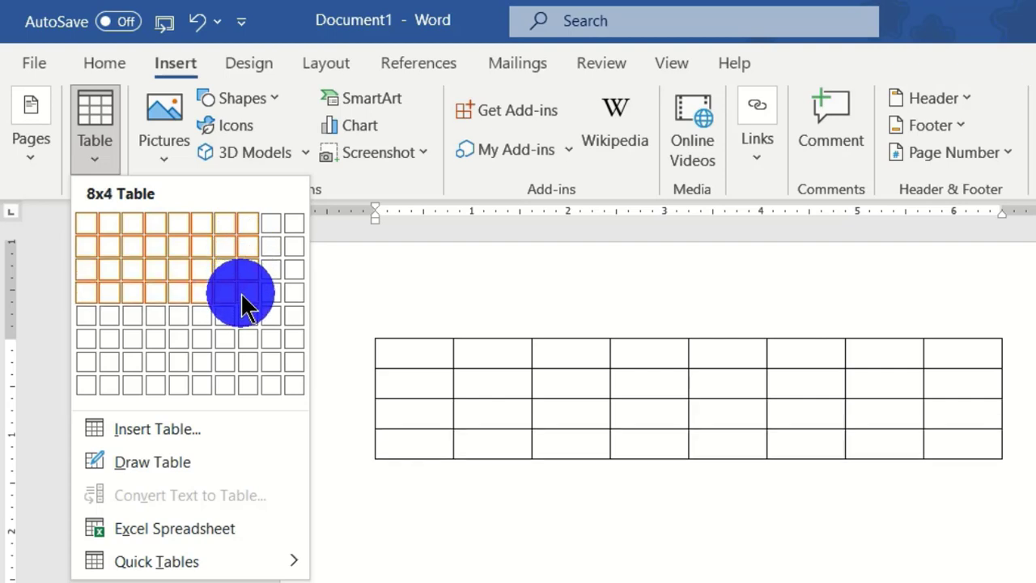
{"action": "left_click", "coordinate": [178, 291]}
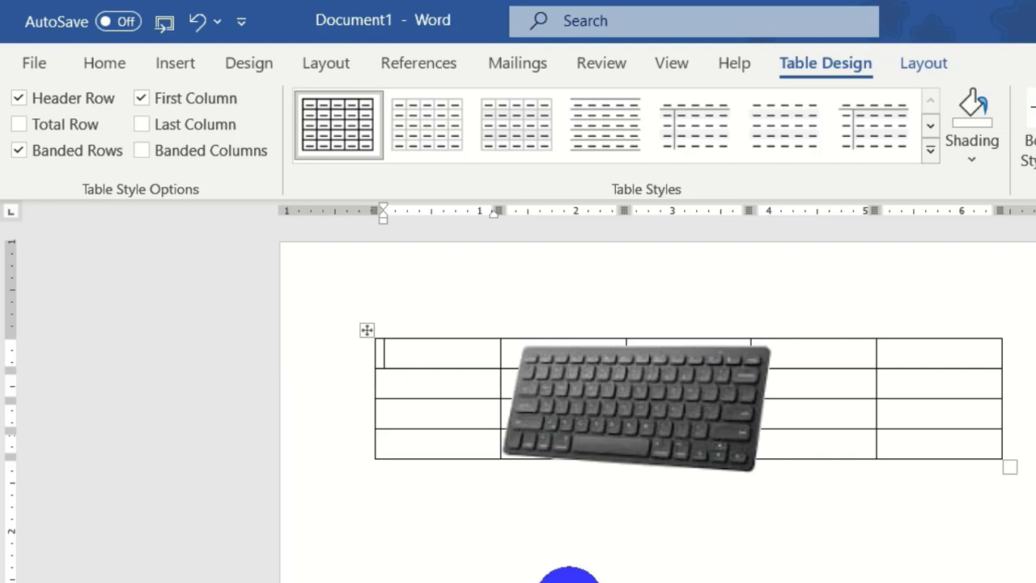
Below the first table, build a one-row, four-column table from a text line of plus signs joined by hyphens
{"action": "left_click", "coordinate": [380, 525]}
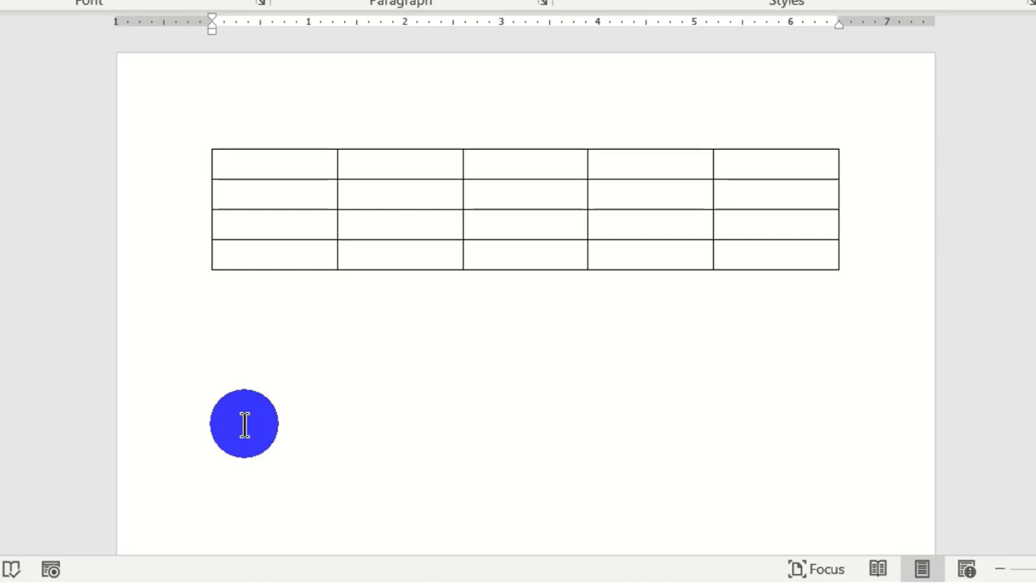
{"action": "type", "text": "+"}
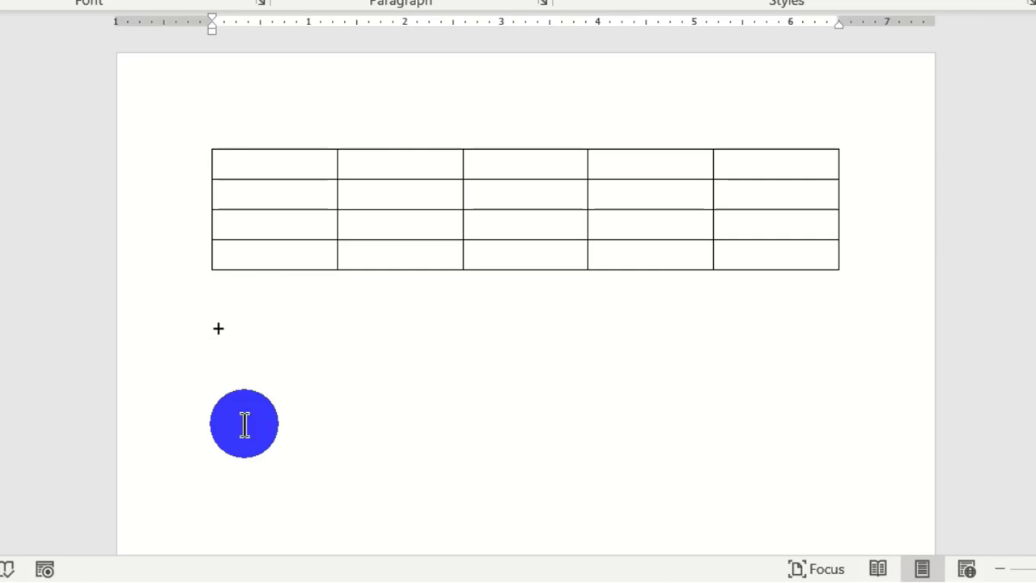
{"action": "type", "text": "--------------------"}
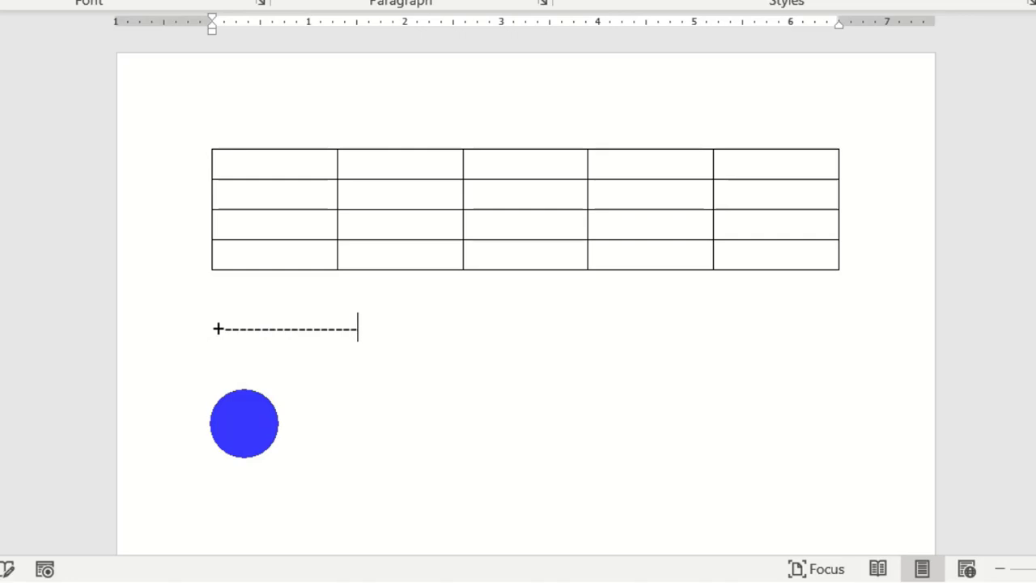
{"action": "type", "text": "-----+"}
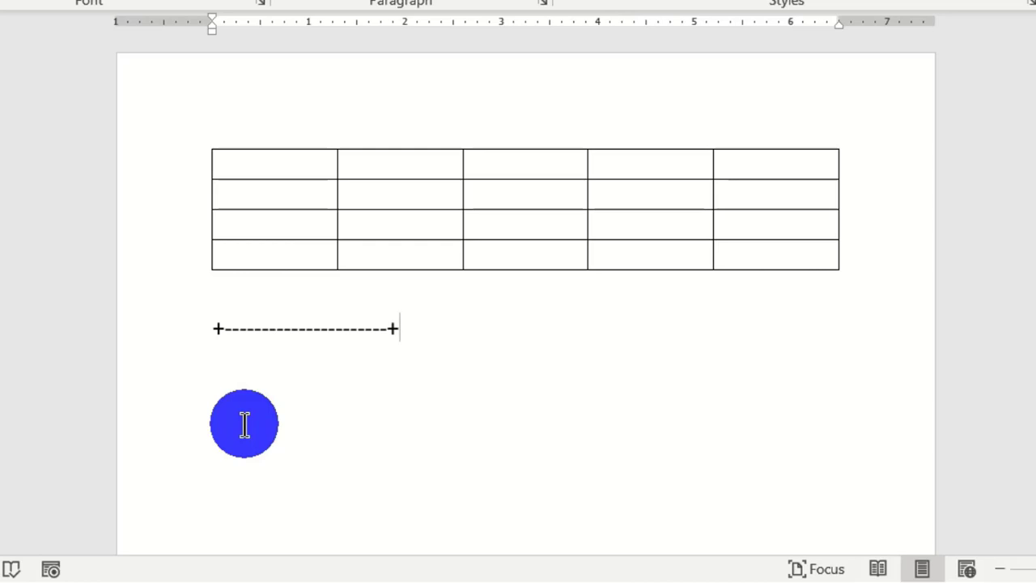
{"action": "type", "text": "----------"}
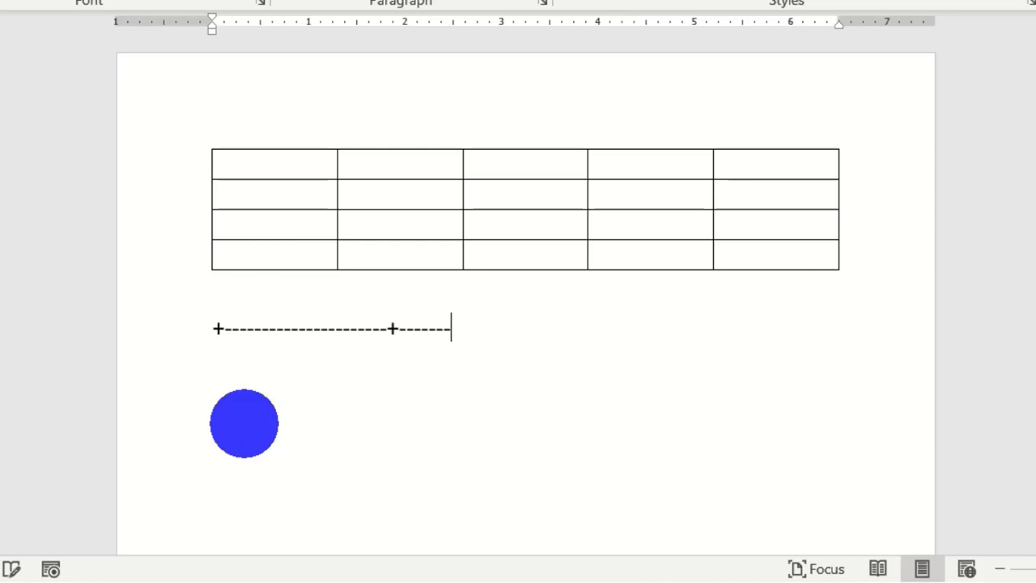
{"action": "type", "text": "-------"}
{"action": "type", "text": "+---------------------"}
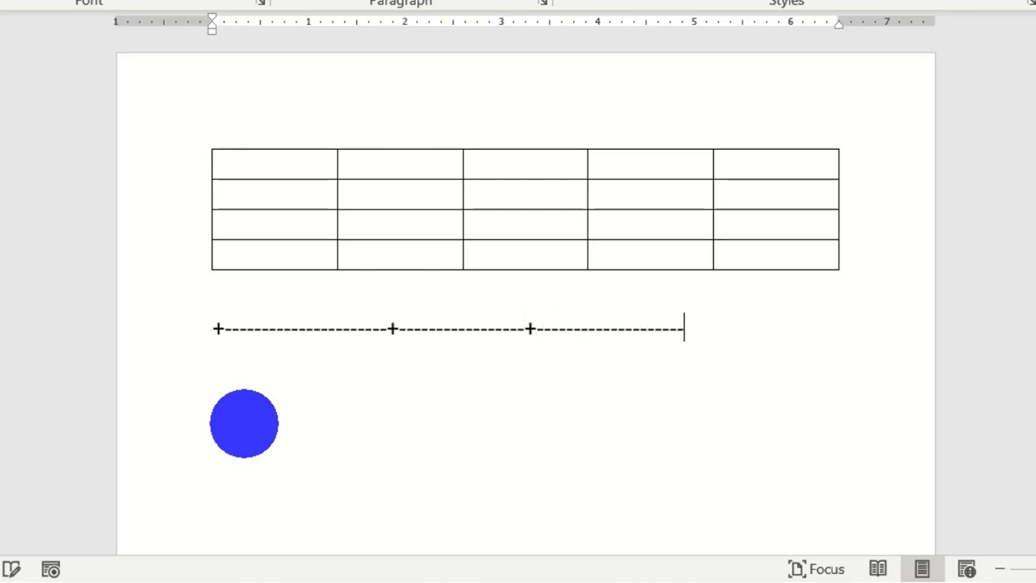
{"action": "type", "text": "+--"}
{"action": "type", "text": "-------------+"}
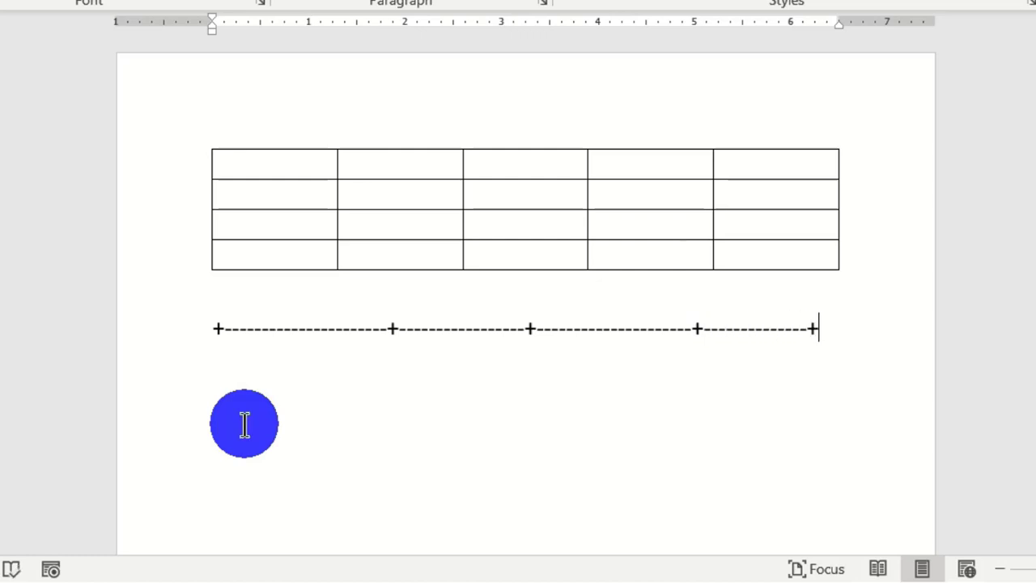
{"action": "key", "text": "Return"}
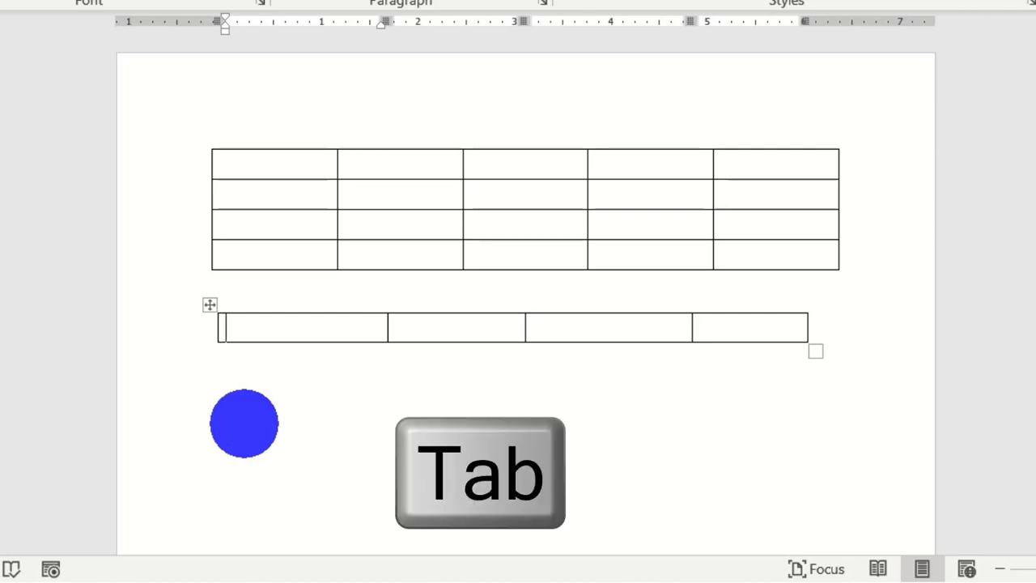
Extend the new four-column table to seven rows by adding rows at its end
{"action": "key", "text": "Tab"}
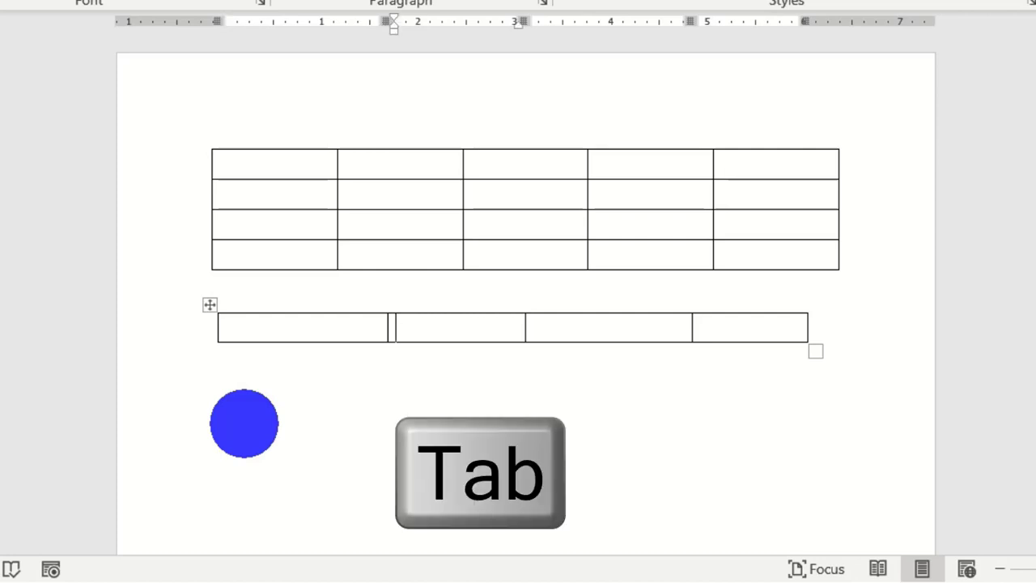
{"action": "key", "text": "Tab"}
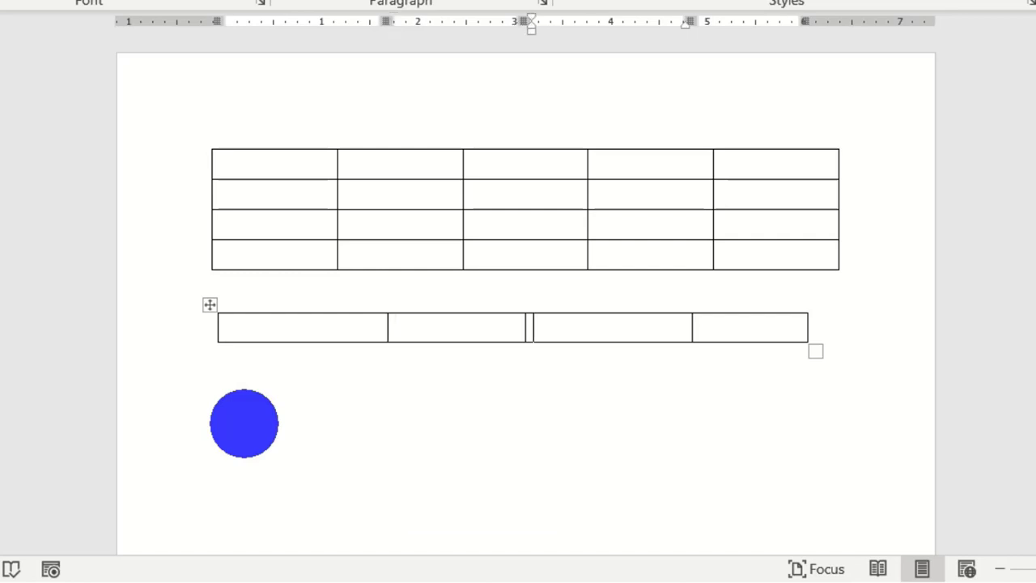
{"action": "key", "text": "Tab"}
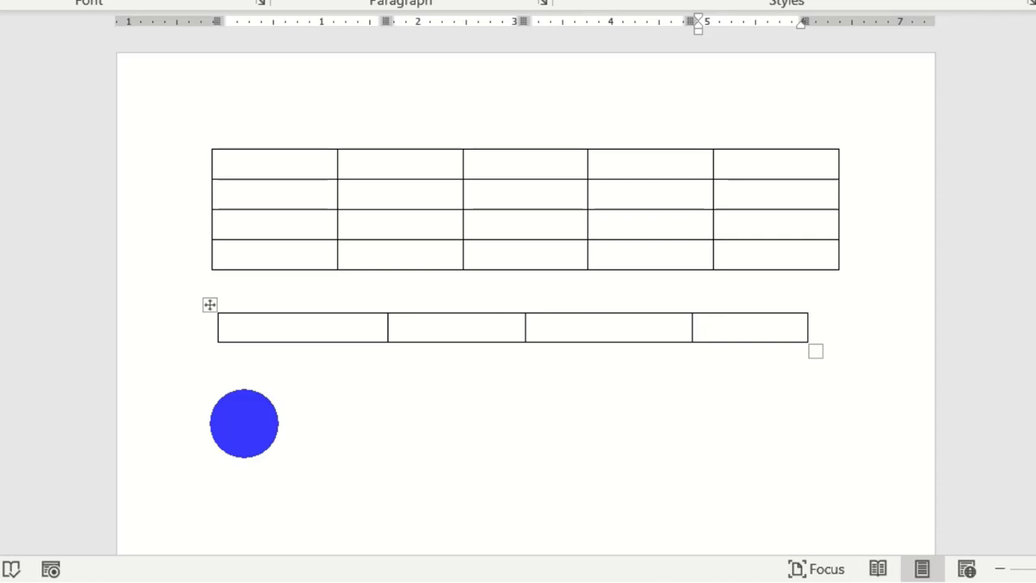
{"action": "key", "text": "Tab"}
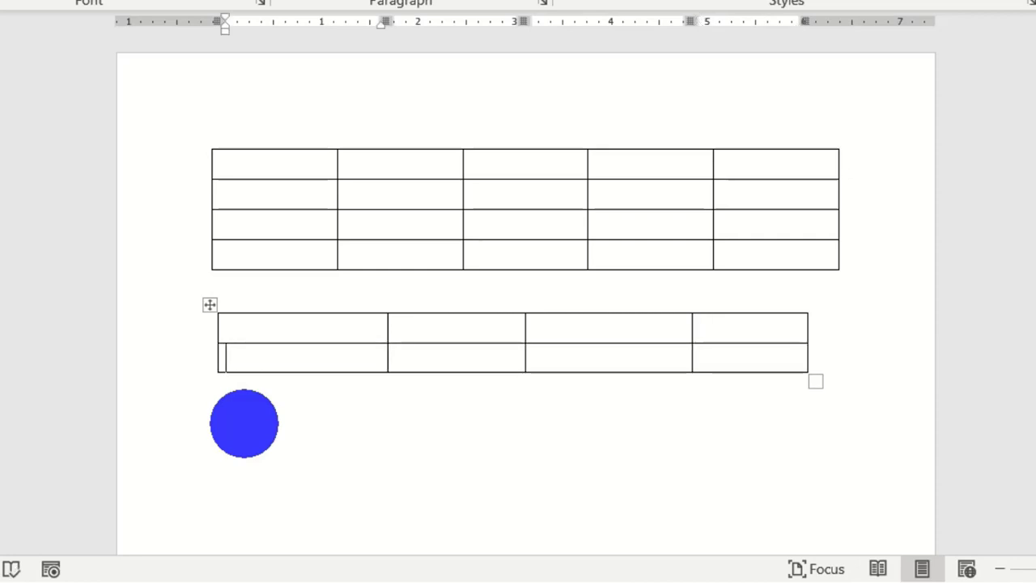
{"action": "key", "text": "Tab"}
{"action": "key", "text": "Tab"}
{"action": "key", "text": "Tab"}
{"action": "key", "text": "Tab"}
{"action": "key", "text": "Tab"}
{"action": "key", "text": "Tab"}
{"action": "key", "text": "Tab"}
{"action": "key", "text": "Tab"}
{"action": "key", "text": "Tab"}
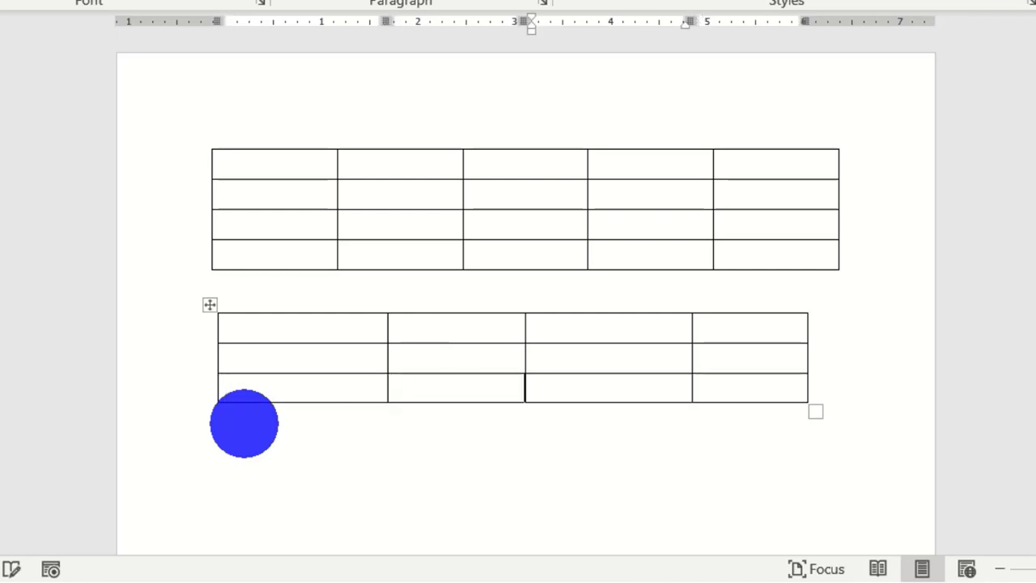
{"action": "key", "text": "Tab"}
{"action": "key", "text": "Tab"}
{"action": "key", "text": "Tab"}
{"action": "key", "text": "Tab"}
{"action": "key", "text": "Tab"}
{"action": "key", "text": "Tab"}
{"action": "key", "text": "Tab"}
{"action": "key", "text": "Tab"}
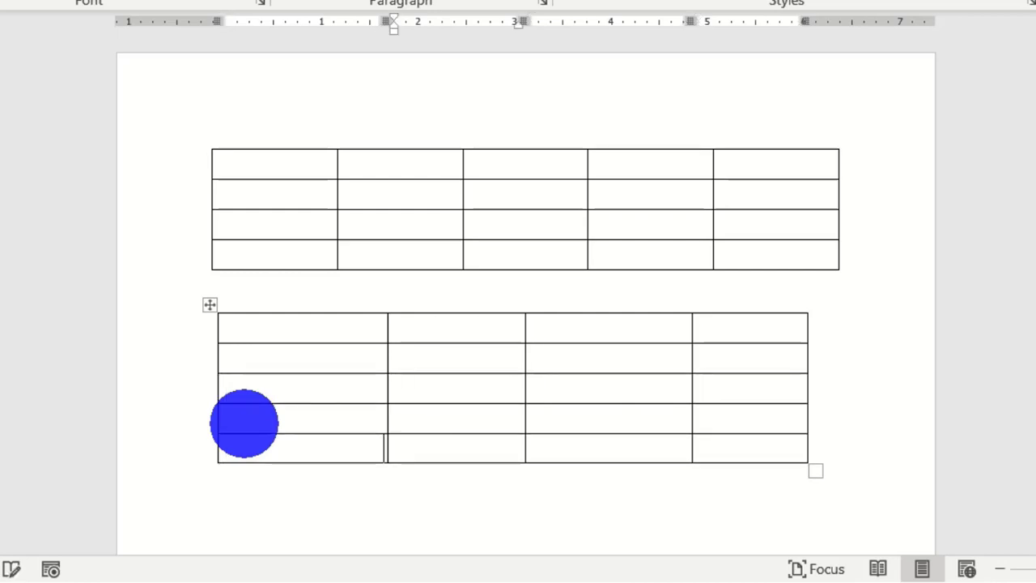
{"action": "key", "text": "Tab"}
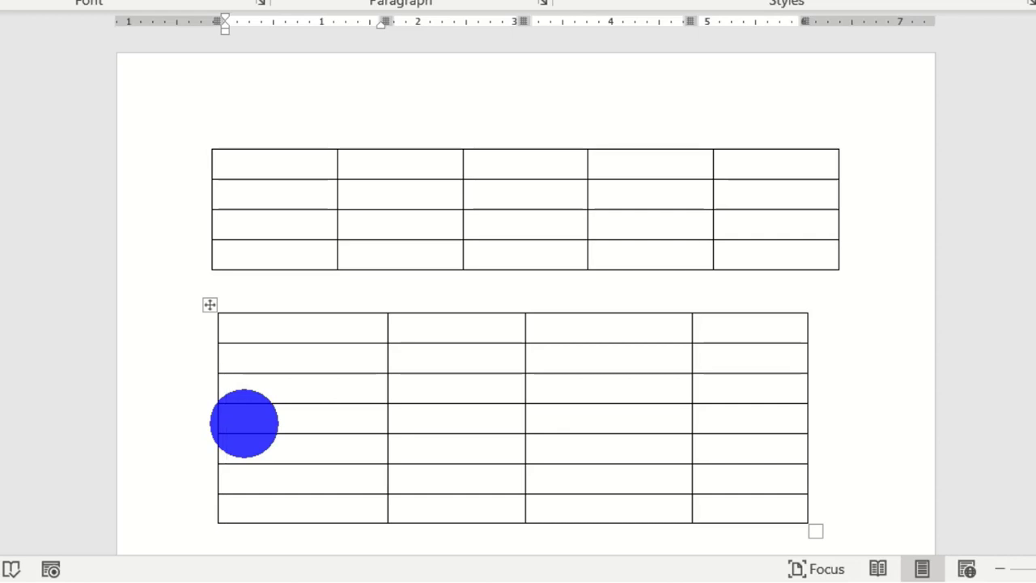
Fill the header row of the second table with Student Name, Class Score, Exams Score and Total Score
{"action": "type", "text": "Student Name"}
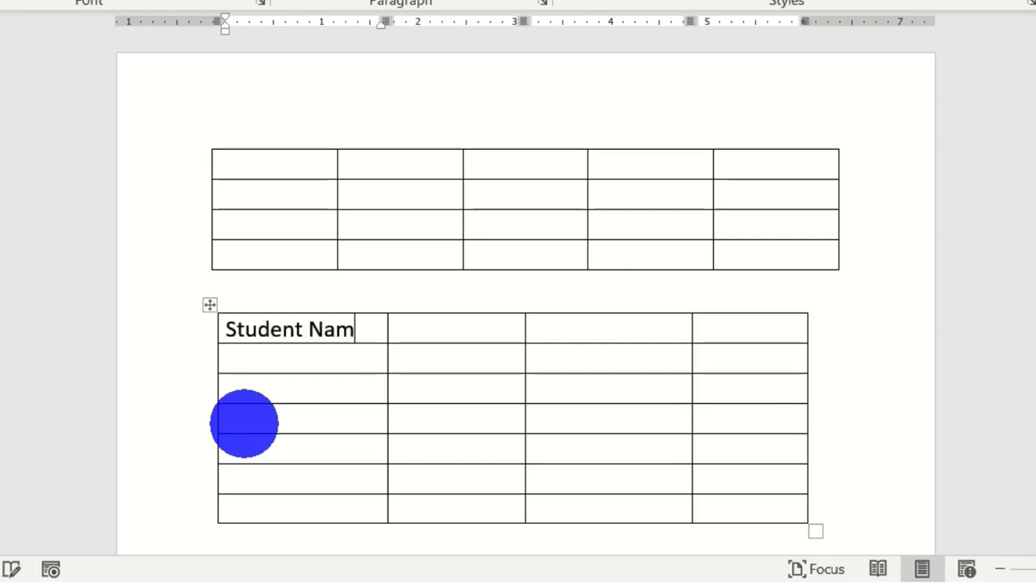
{"action": "key", "text": "Tab"}
{"action": "type", "text": "Class Scir"}
{"action": "key", "text": "BackSpace"}
{"action": "key", "text": "BackSpace"}
{"action": "type", "text": "ore"}
{"action": "key", "text": "Tab"}
{"action": "type", "text": "Exams Score"}
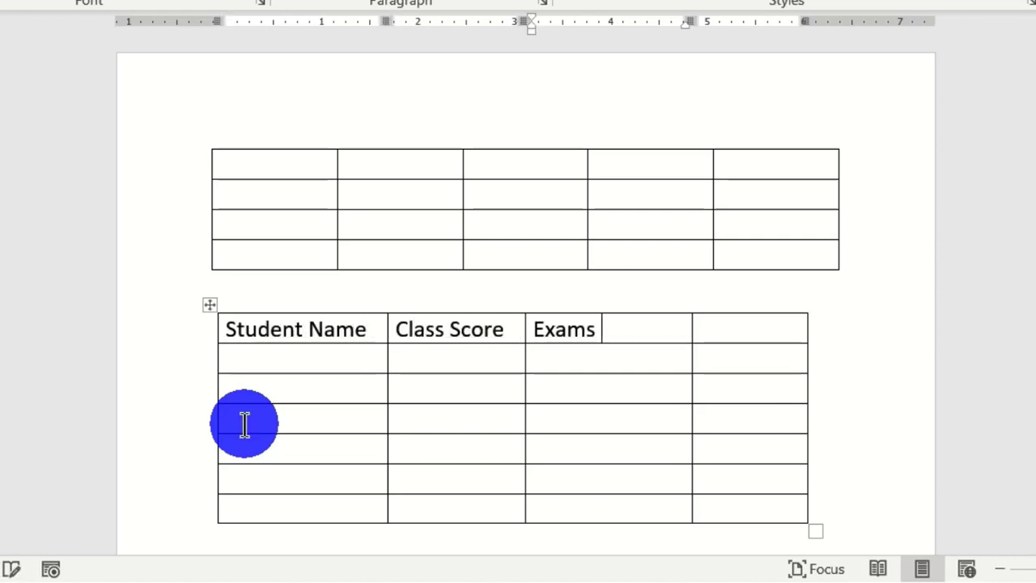
{"action": "key", "text": "Tab"}
{"action": "type", "text": "Total Score"}
Fill the first student row with the student's name, class score 30 and exams score 50
{"action": "key", "text": "Tab"}
{"action": "type", "text": "Jonas"}
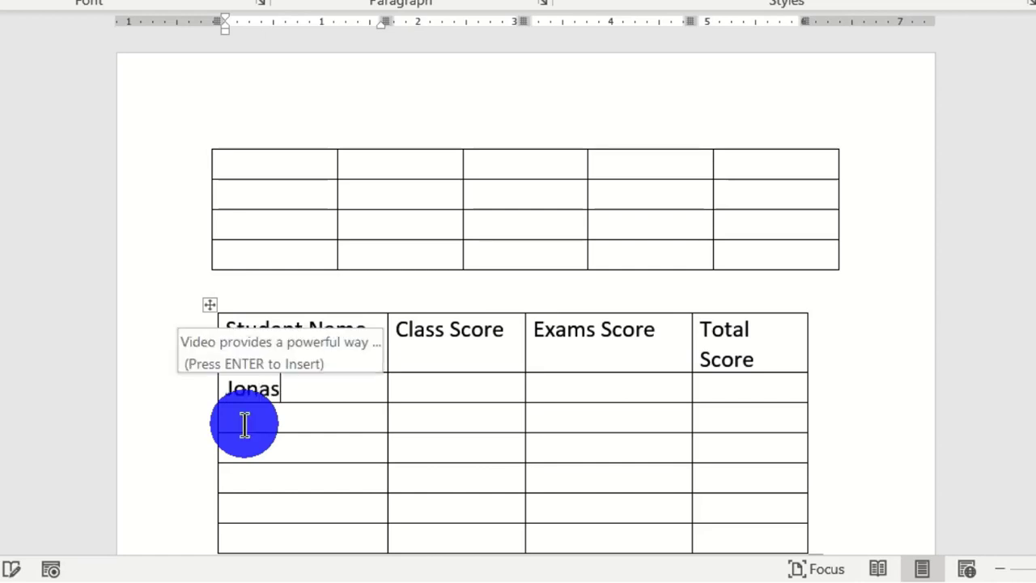
{"action": "key", "text": "Tab"}
{"action": "type", "text": "30"}
{"action": "key", "text": "Tab"}
{"action": "type", "text": "50"}
Fill the second student row with the student's name, class score 40 and exams score 40
{"action": "key", "text": "Tab"}
{"action": "key", "text": "Tab"}
{"action": "type", "text": "James"}
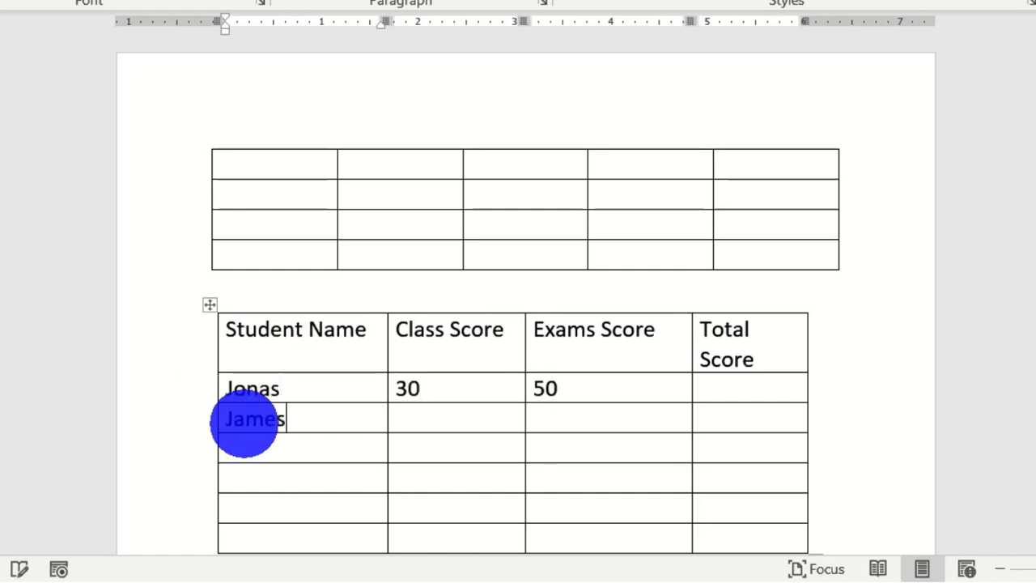
{"action": "key", "text": "Tab"}
{"action": "type", "text": "40"}
{"action": "key", "text": "Tab"}
{"action": "type", "text": "40"}
Fill the third student row with the student's name, class score 35 and exams score 45
{"action": "key", "text": "Tab"}
{"action": "key", "text": "Tab"}
{"action": "type", "text": "Jhon"}
{"action": "key", "text": "BackSpace"}
{"action": "key", "text": "BackSpace"}
{"action": "key", "text": "BackSpace"}
{"action": "type", "text": "ohn"}
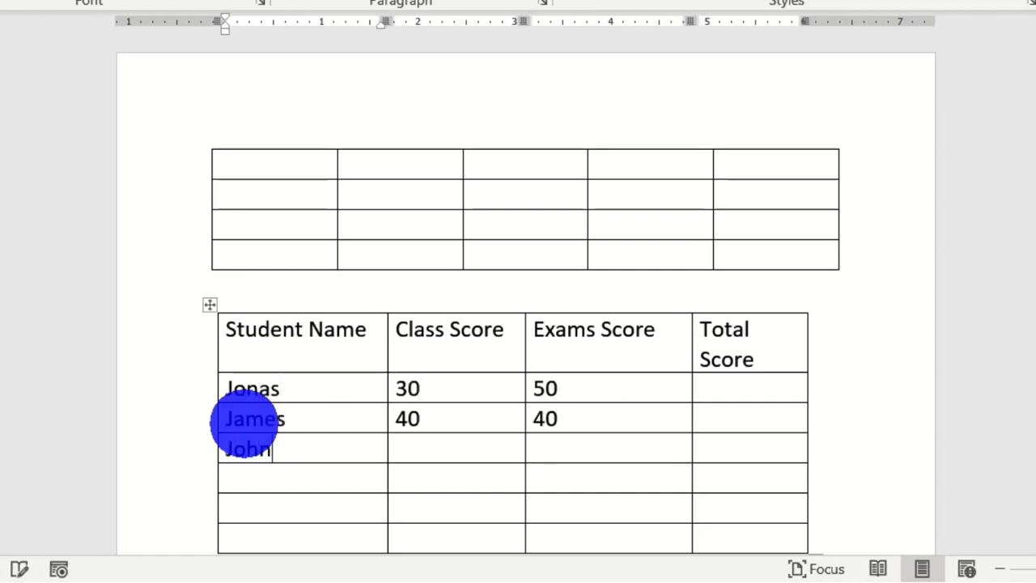
{"action": "key", "text": "Tab"}
{"action": "type", "text": "35"}
{"action": "key", "text": "Tab"}
{"action": "type", "text": "45"}
Fill the fourth student row with the student's name, class score 40 and exams score 50
{"action": "key", "text": "Tab"}
{"action": "type", "text": "Johnson"}
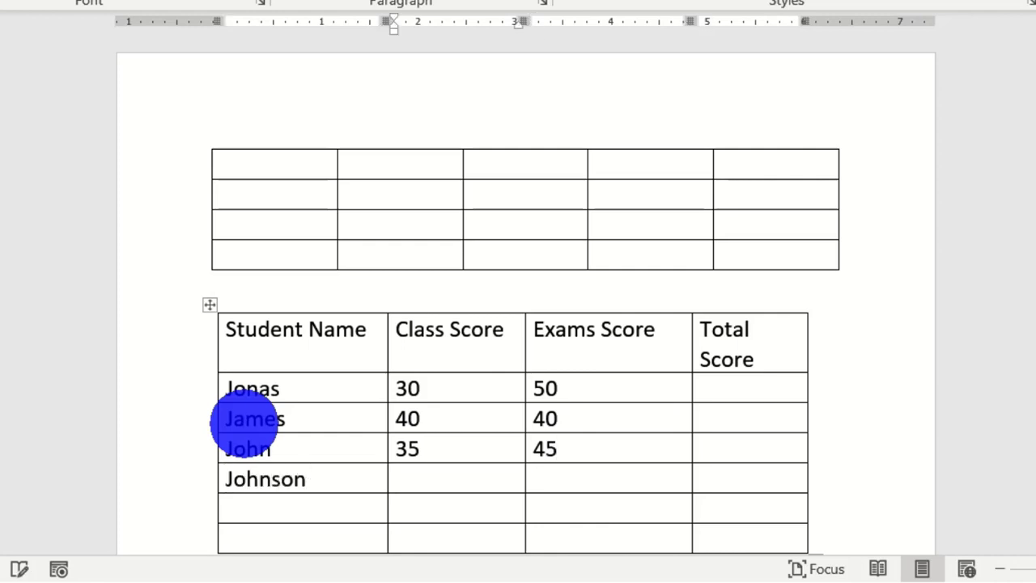
{"action": "key", "text": "Tab"}
{"action": "type", "text": "40"}
{"action": "key", "text": "Tab"}
{"action": "type", "text": "50"}
Fill the fifth student row with the student's name, class score 32 and exams score 45
{"action": "key", "text": "Tab"}
{"action": "key", "text": "Tab"}
{"action": "type", "text": "Joana"}
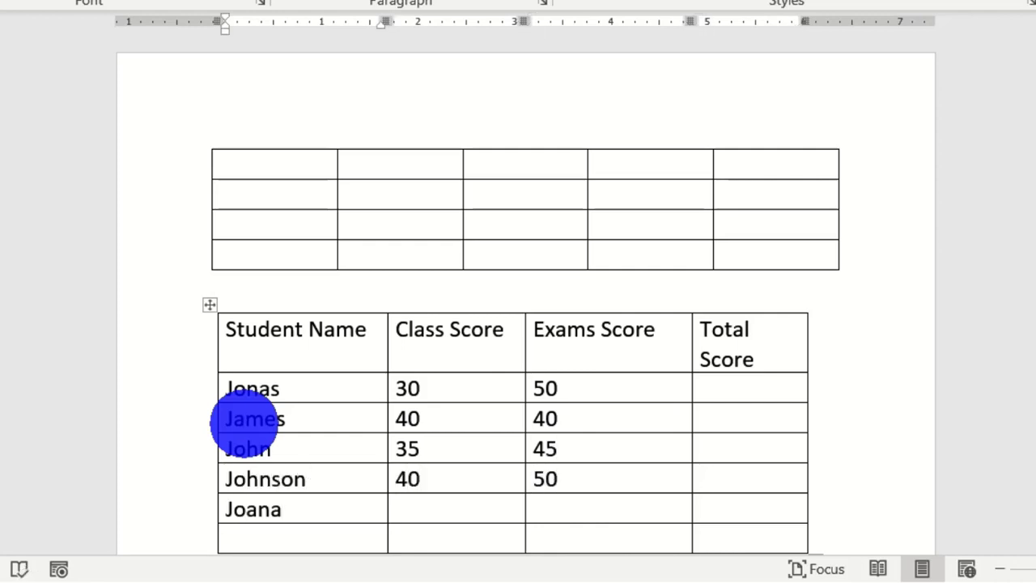
{"action": "key", "text": "Tab"}
{"action": "type", "text": "32"}
{"action": "key", "text": "Tab"}
{"action": "type", "text": "45"}
Fill the last student row with the student's name, class score 31 and exams score 56
{"action": "key", "text": "Tab"}
{"action": "key", "text": "Tab"}
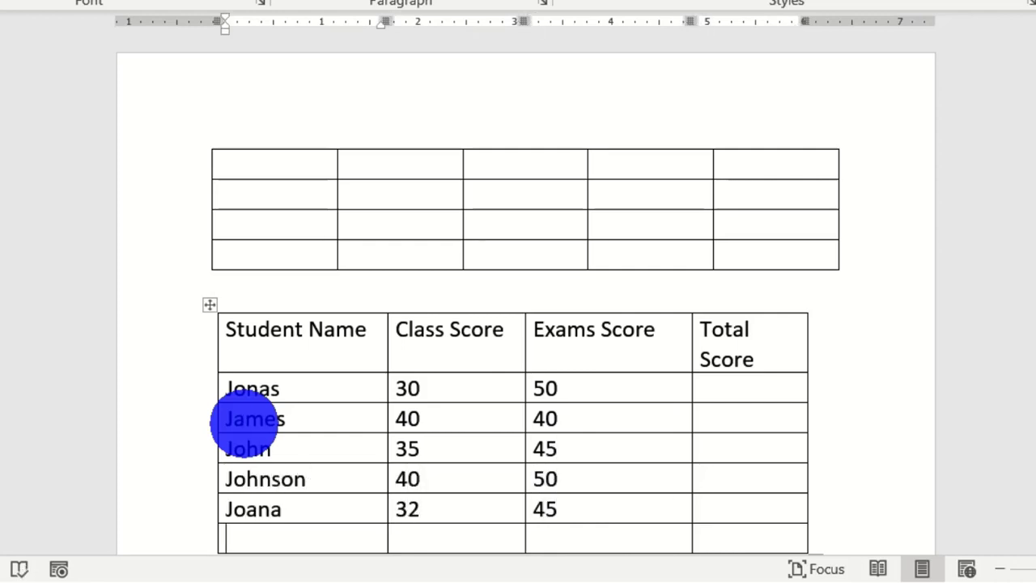
{"action": "type", "text": "Jade"}
{"action": "key", "text": "Tab"}
{"action": "type", "text": "31"}
{"action": "key", "text": "Tab"}
{"action": "type", "text": "56"}
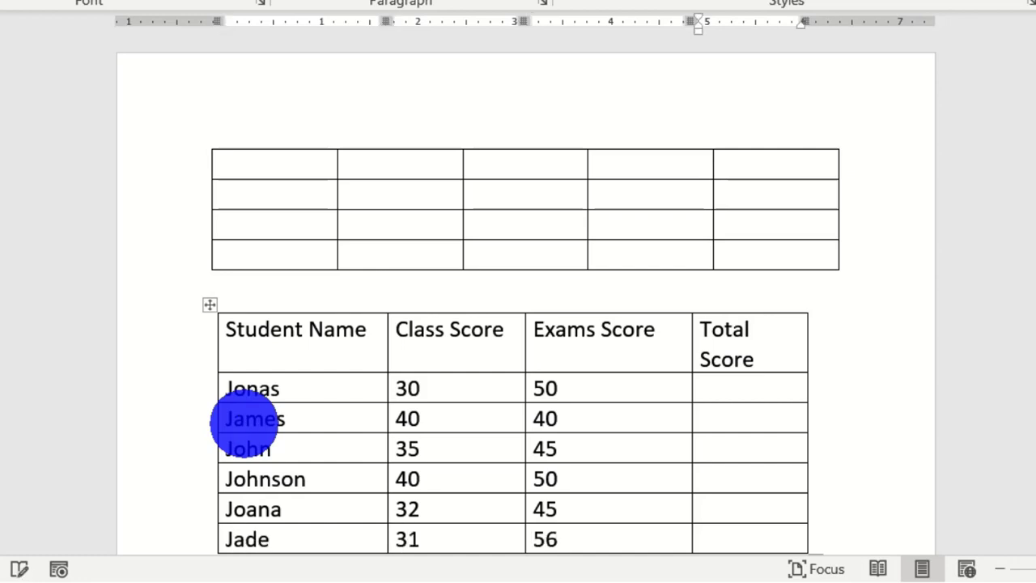
{"action": "scroll", "coordinate": [247, 423], "scroll_direction": "down", "scroll_amount": 3}
{"action": "key", "text": "Tab"}
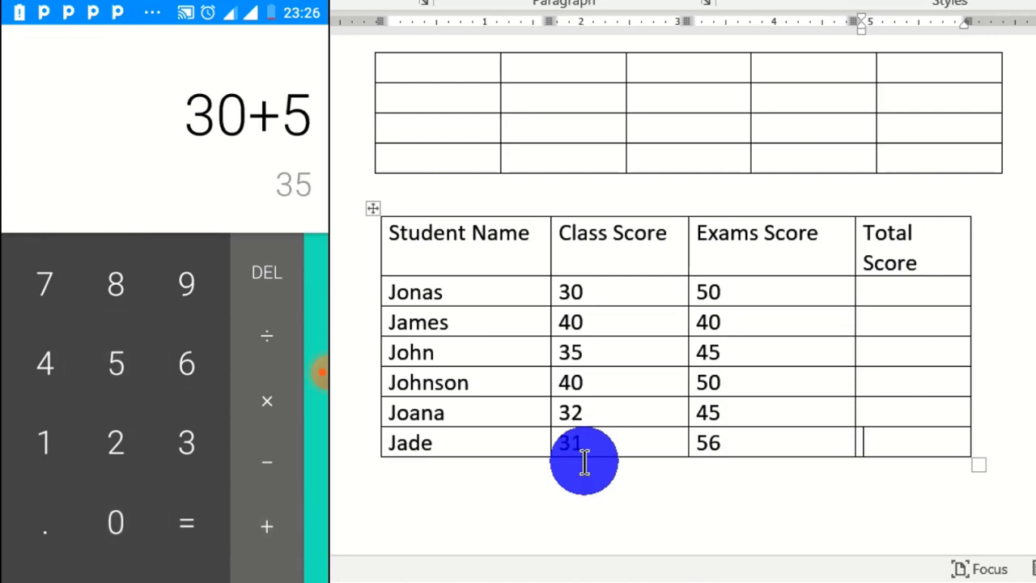
Enter 80 by hand as the total score in the first student's row
{"action": "left_click", "coordinate": [908, 293]}
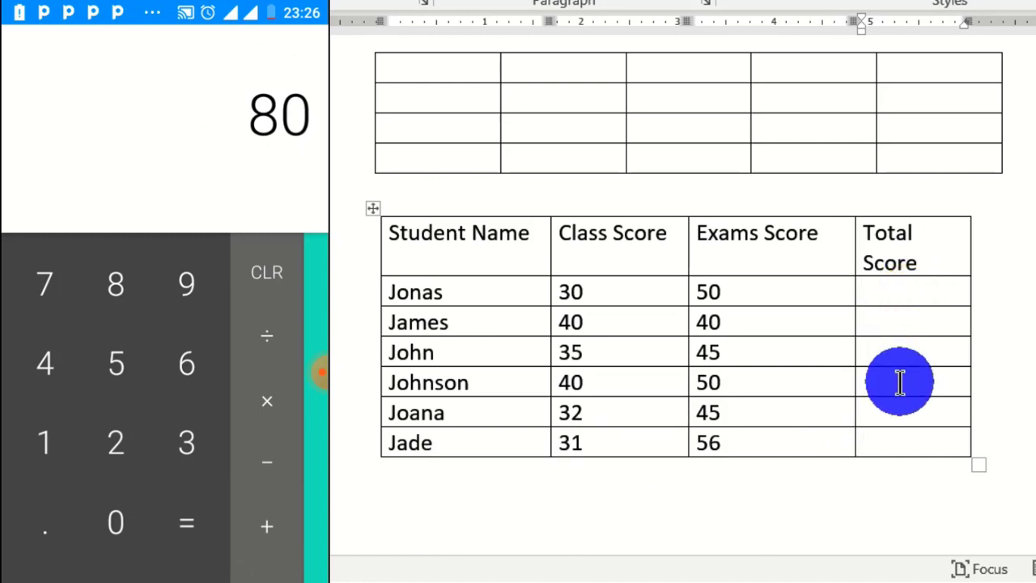
{"action": "type", "text": "80"}
{"action": "key", "text": "Tab"}
{"action": "key", "text": "Tab"}
{"action": "key", "text": "Tab"}
{"action": "key", "text": "Tab"}
Clear the calculator and start adding the second student's class and exams scores, entering 40+4
{"action": "left_click", "coordinate": [267, 272]}
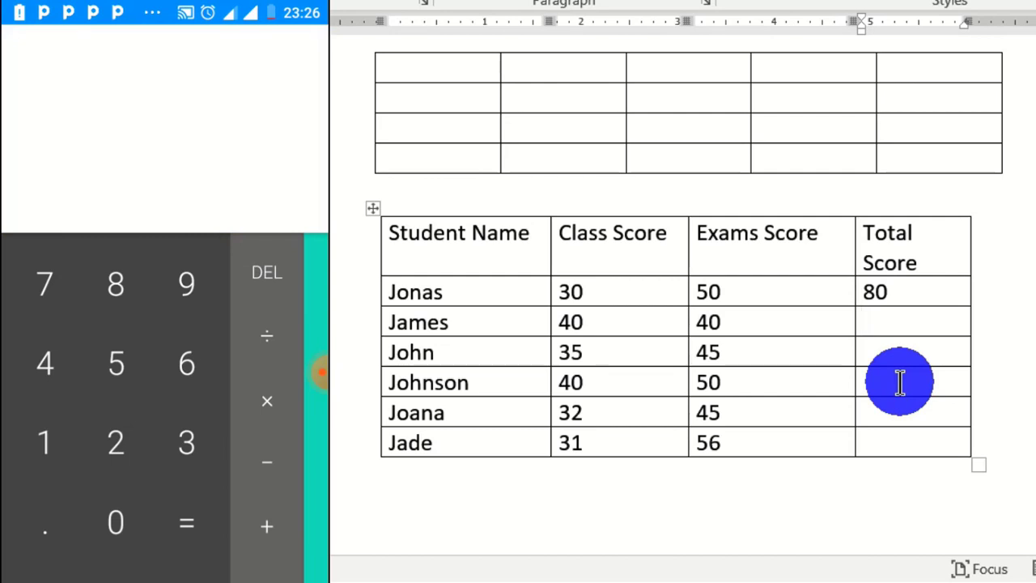
{"action": "left_click", "coordinate": [44, 364]}
{"action": "left_click", "coordinate": [115, 522]}
{"action": "left_click", "coordinate": [267, 526]}
{"action": "left_click_drag", "start_coordinate": [894, 294], "coordinate": [849, 278]}
{"action": "left_click", "coordinate": [44, 363]}
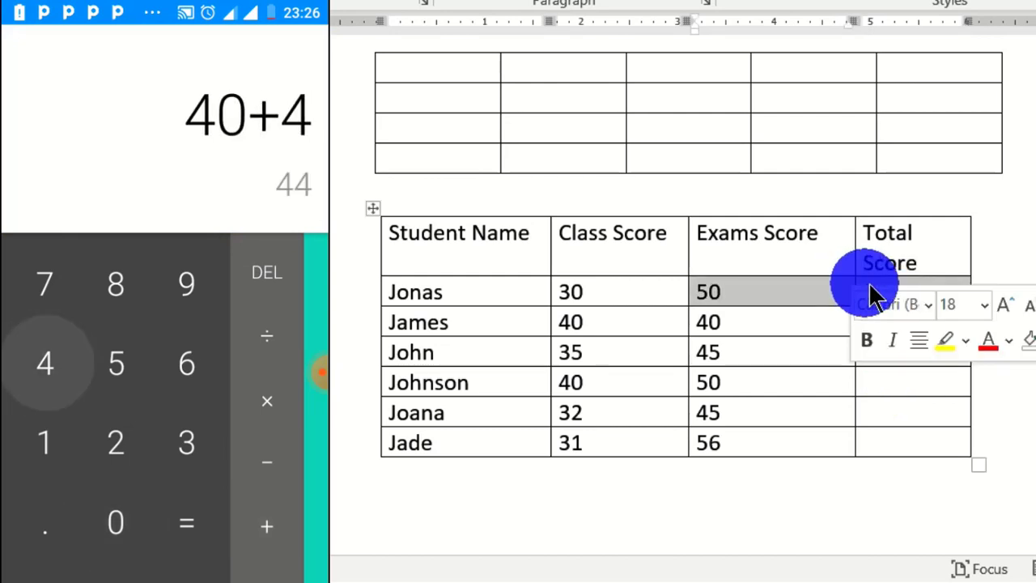
Delete the manually entered total score from the first student's row
{"action": "left_click", "coordinate": [887, 291]}
{"action": "key", "text": "BackSpace"}
{"action": "key", "text": "BackSpace"}
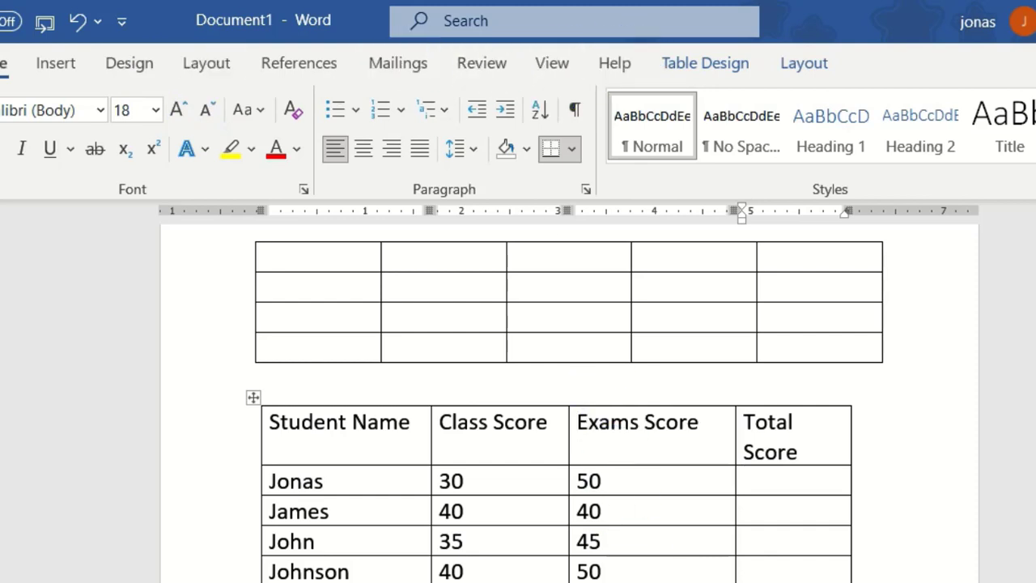
Insert the formula =SUM(LEFT) into the Total Score cell of the first student's row
{"action": "left_click", "coordinate": [799, 65]}
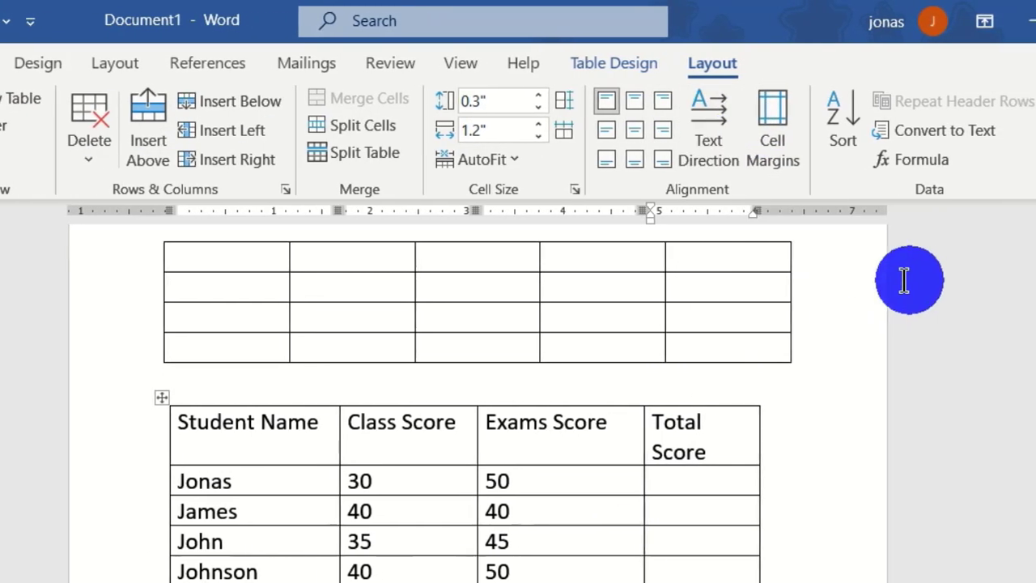
{"action": "left_click", "coordinate": [890, 178]}
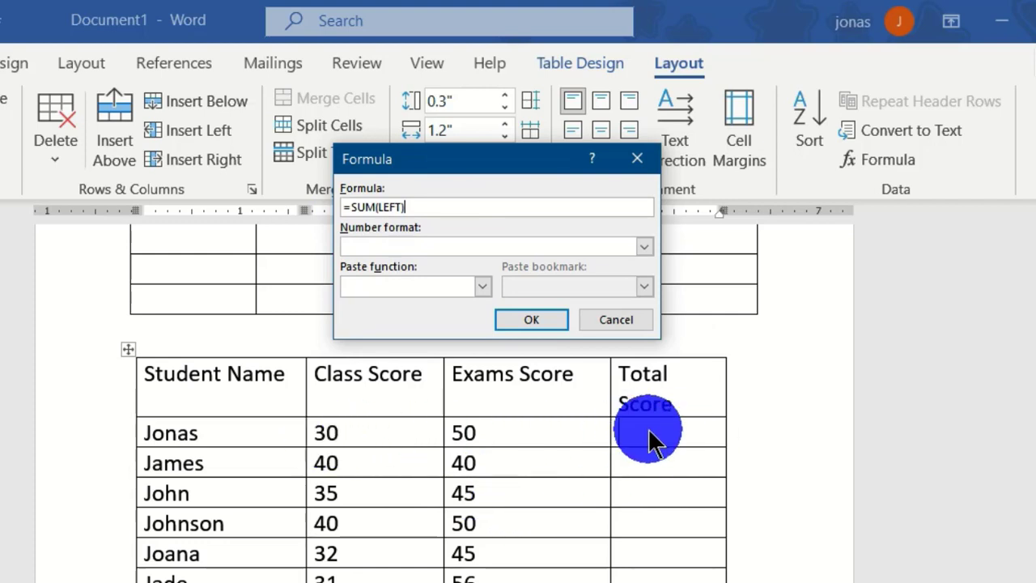
{"action": "left_click", "coordinate": [531, 319]}
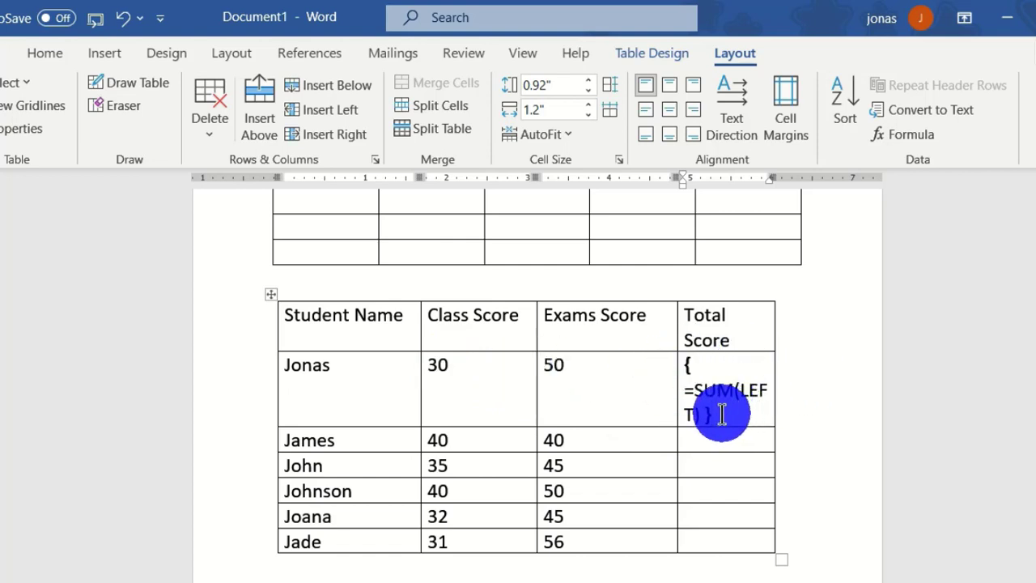
Toggle the field code in the first student's Total Score cell to display the calculated result
{"action": "left_click_drag", "start_coordinate": [721, 414], "coordinate": [694, 391]}
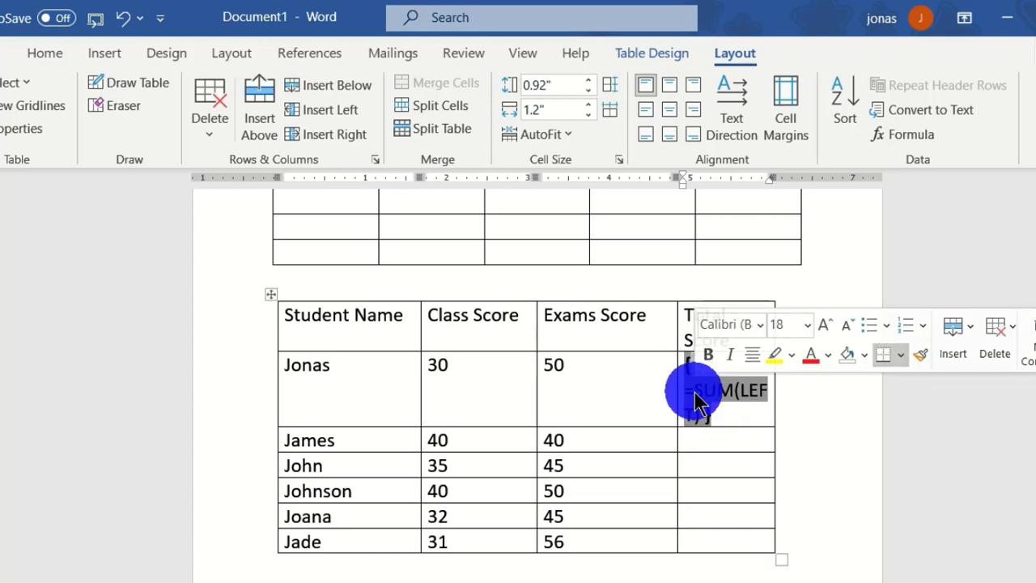
{"action": "right_click", "coordinate": [697, 400]}
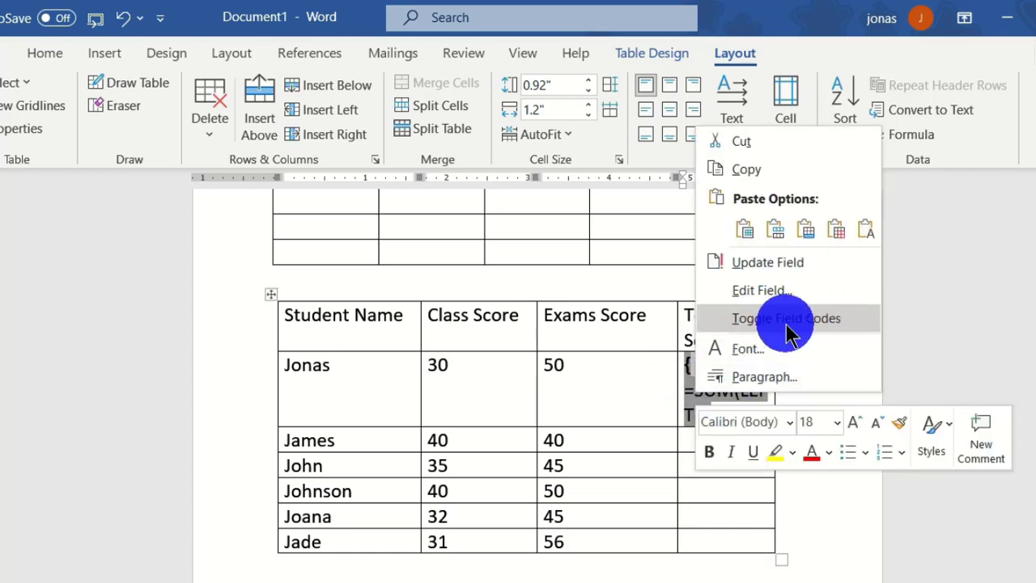
{"action": "left_click", "coordinate": [828, 318]}
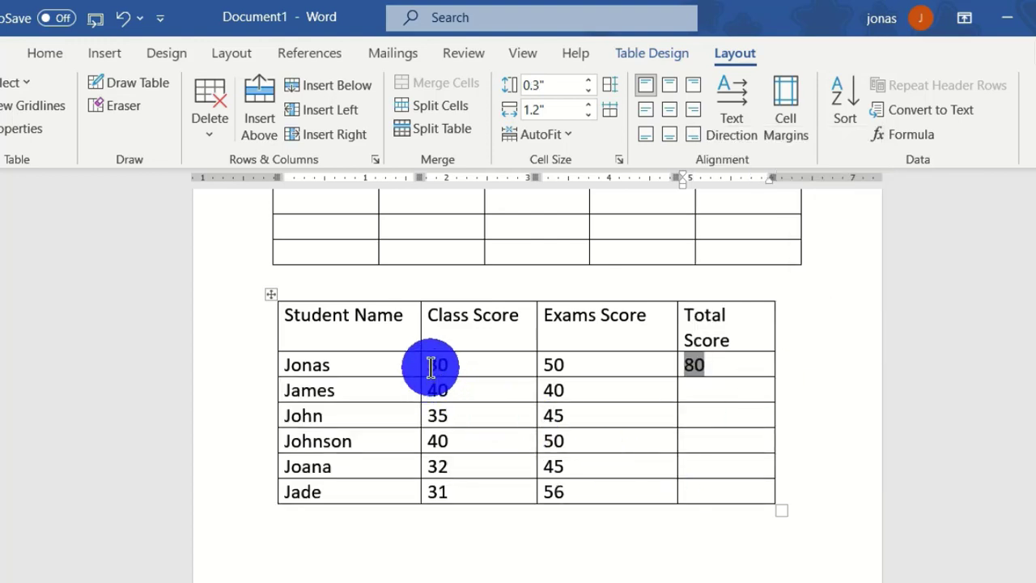
Insert the formula =SUM(left) into the second student's Total Score cell and toggle its field code to display the result
{"action": "left_click", "coordinate": [723, 394]}
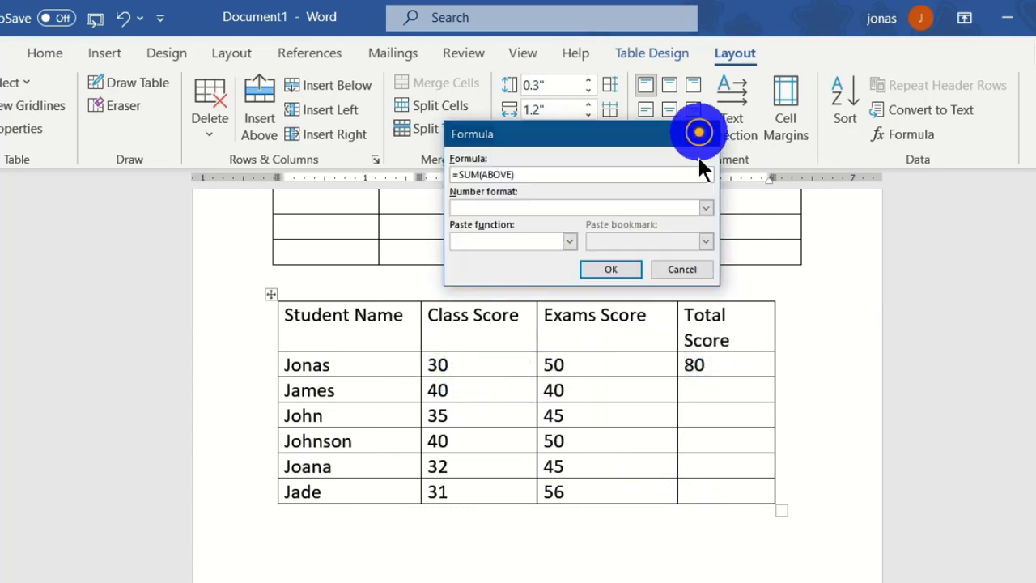
{"action": "left_click", "coordinate": [700, 134]}
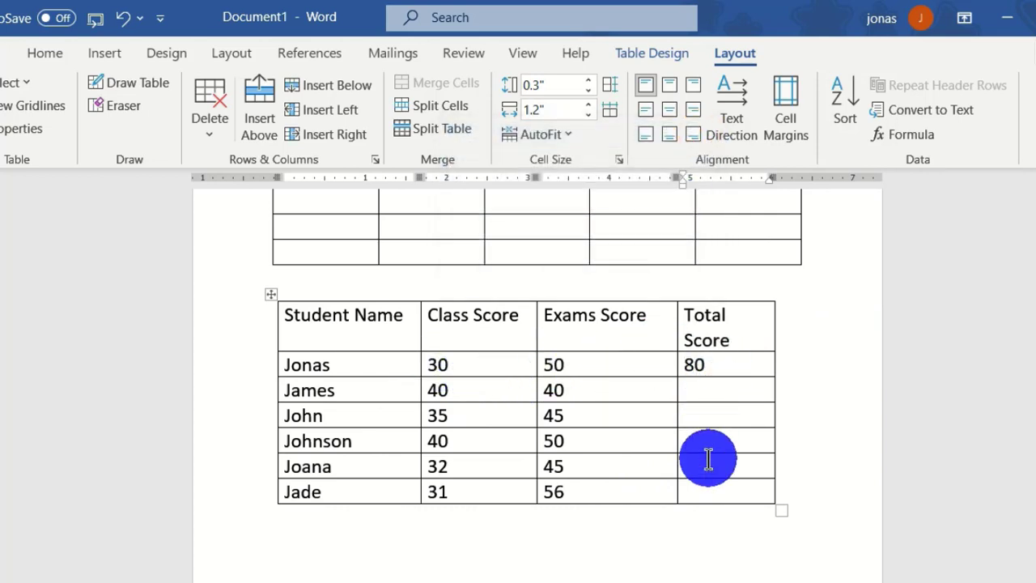
{"action": "left_click", "coordinate": [899, 136]}
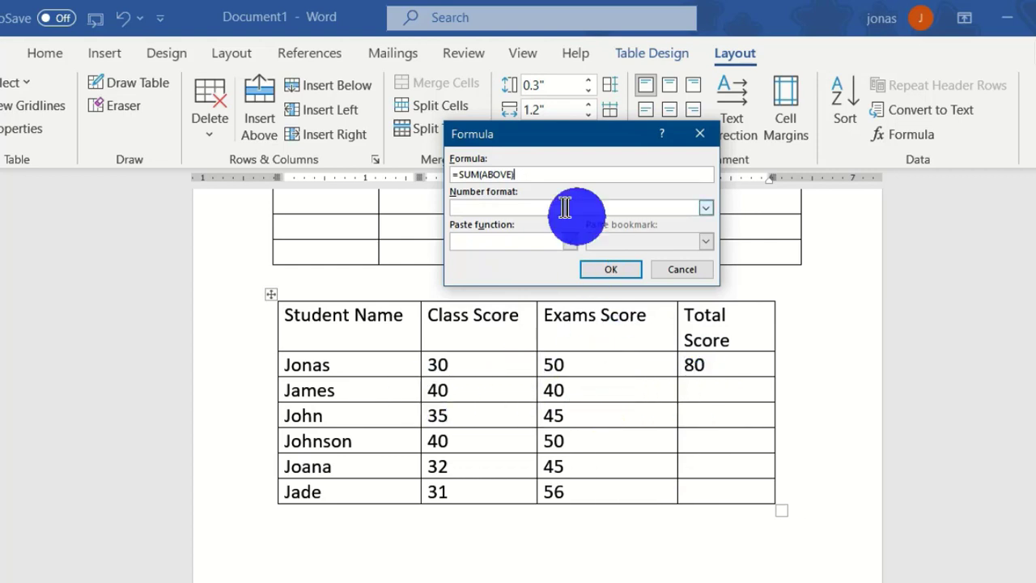
{"action": "left_click", "coordinate": [508, 173]}
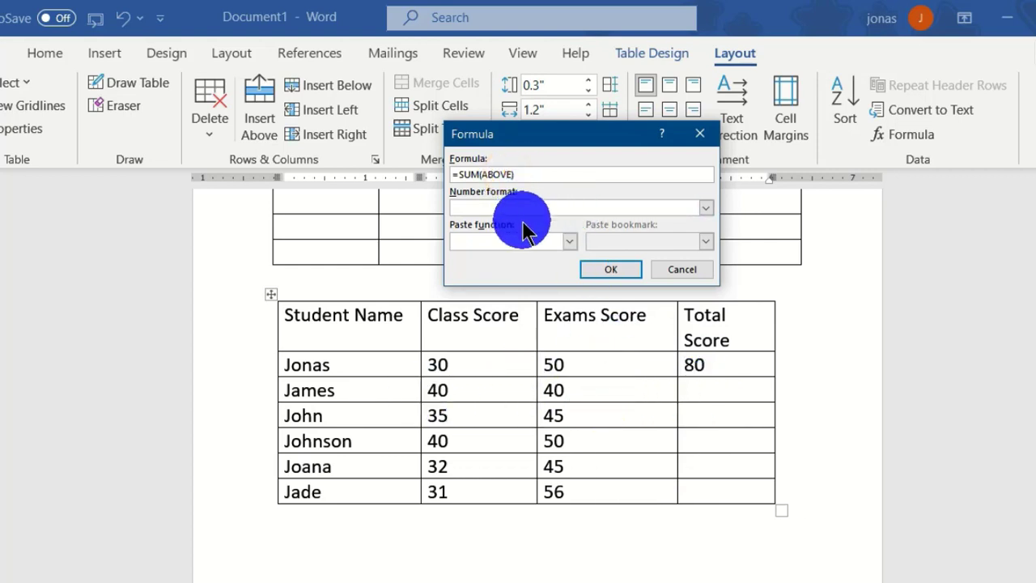
{"action": "key", "text": "BackSpace"}
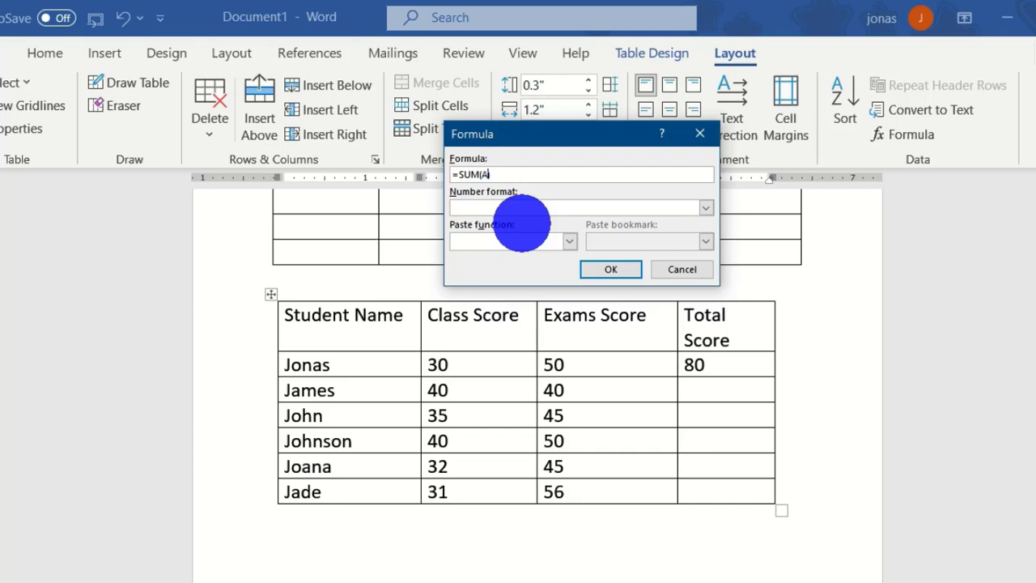
{"action": "key", "text": "BackSpace"}
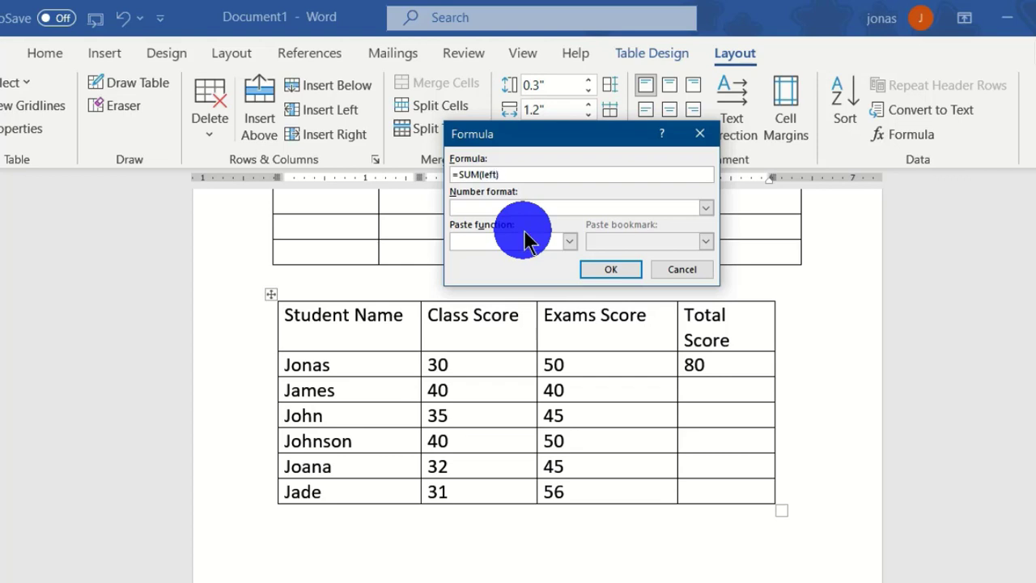
{"action": "left_click", "coordinate": [611, 270]}
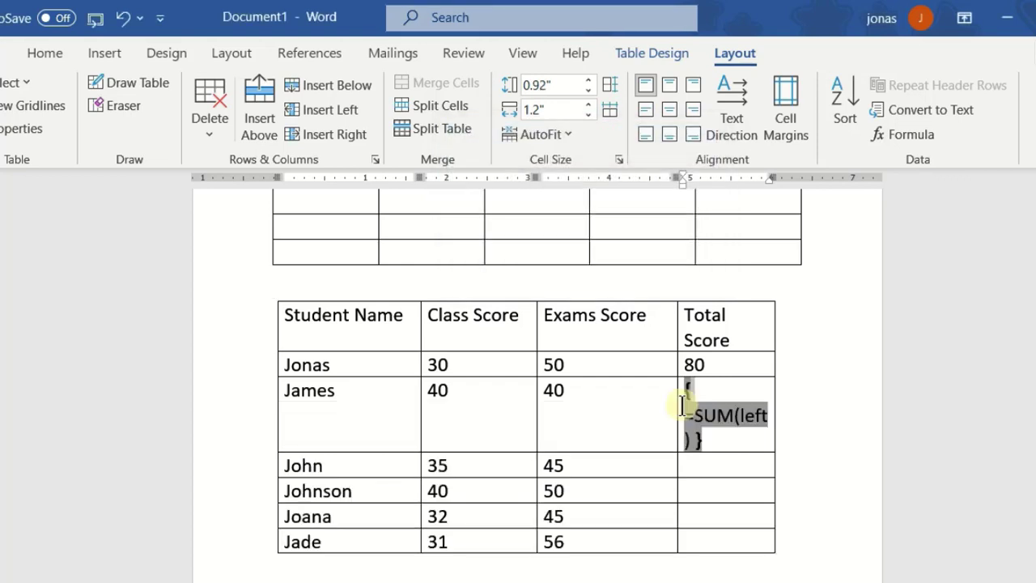
{"action": "right_click", "coordinate": [680, 402]}
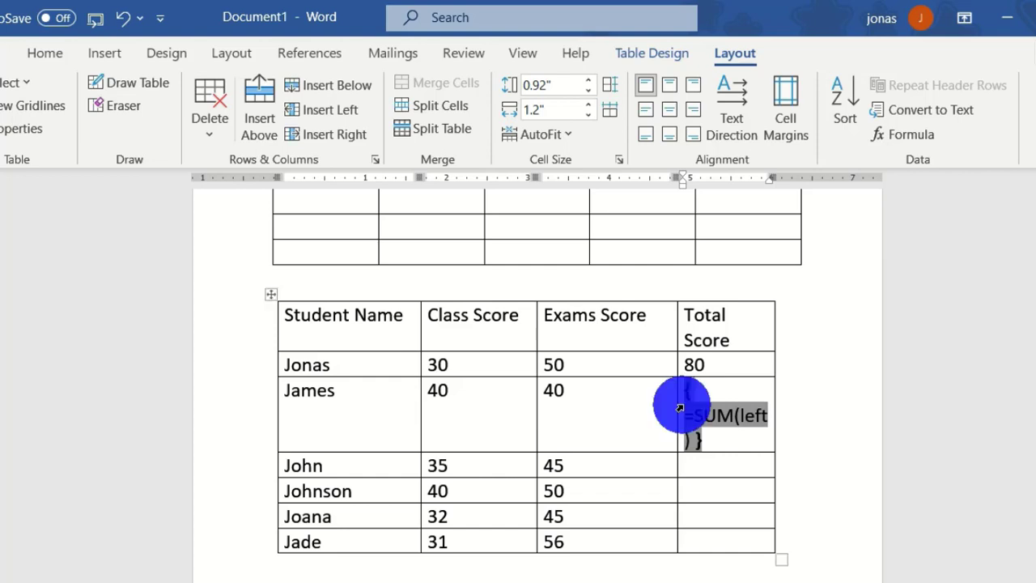
{"action": "left_click", "coordinate": [768, 348]}
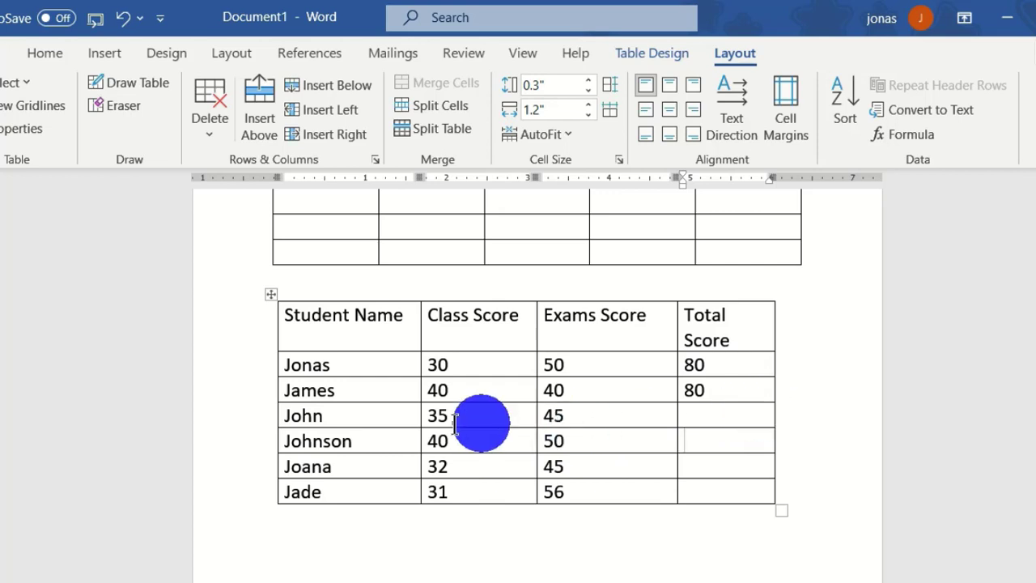
Insert the formula =SUM(b3,c3) into the Total Score cell of the third student's row
{"action": "left_click", "coordinate": [716, 416]}
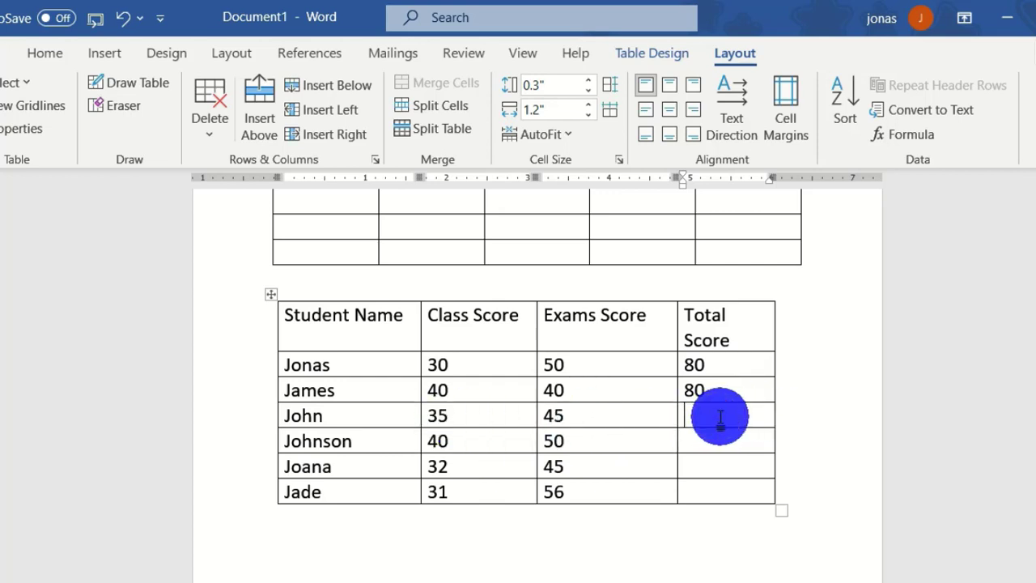
{"action": "left_click", "coordinate": [903, 136]}
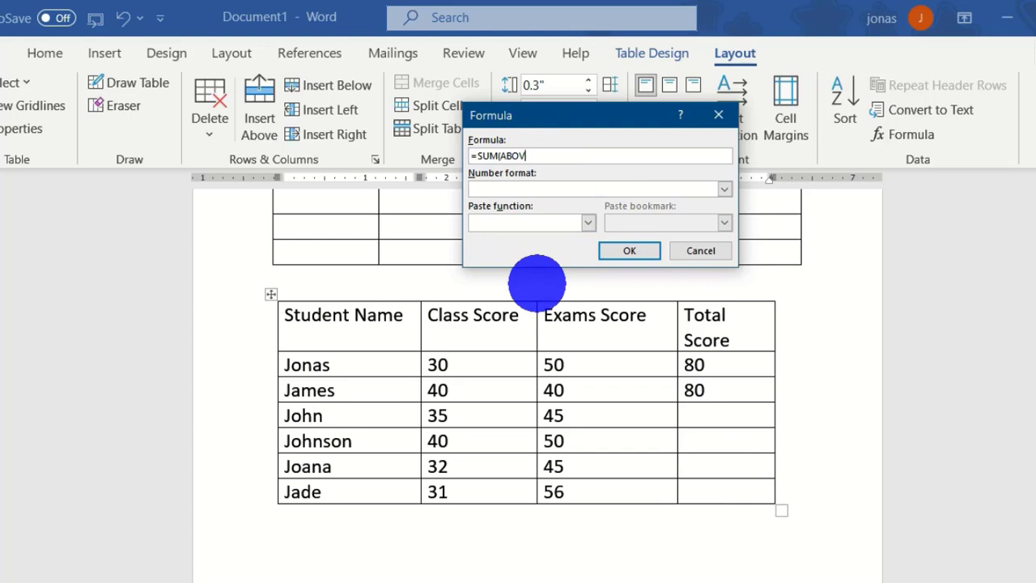
{"action": "key", "text": "BackSpace"}
{"action": "key", "text": "BackSpace"}
{"action": "key", "text": "BackSpace"}
{"action": "key", "text": "BackSpace"}
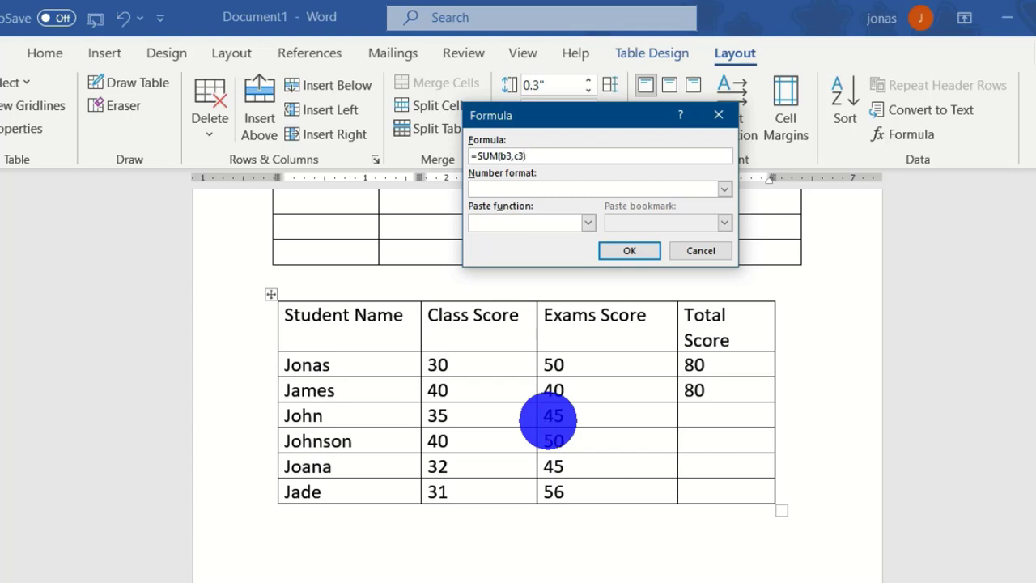
{"action": "left_click", "coordinate": [619, 255]}
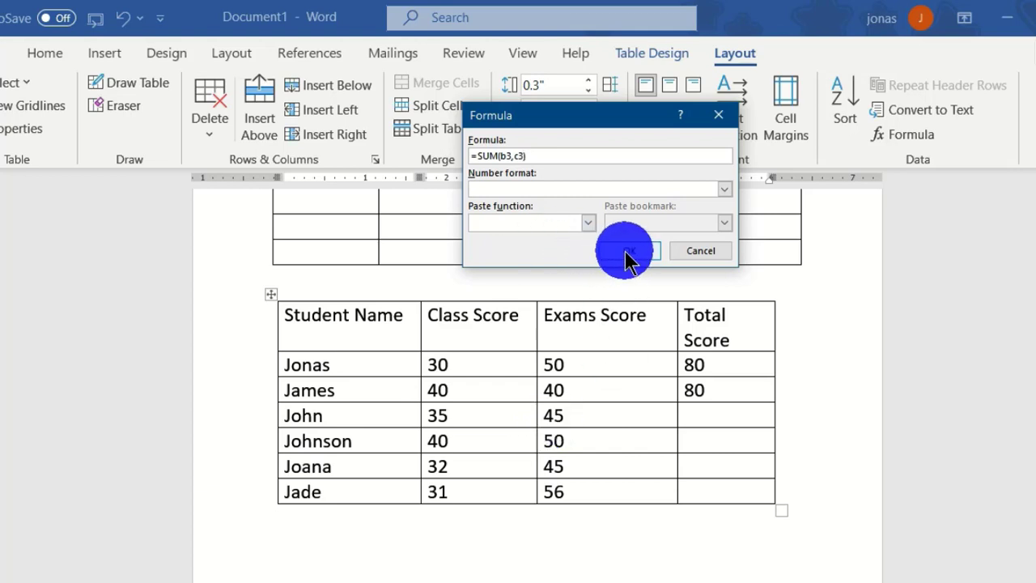
{"action": "left_click", "coordinate": [625, 251]}
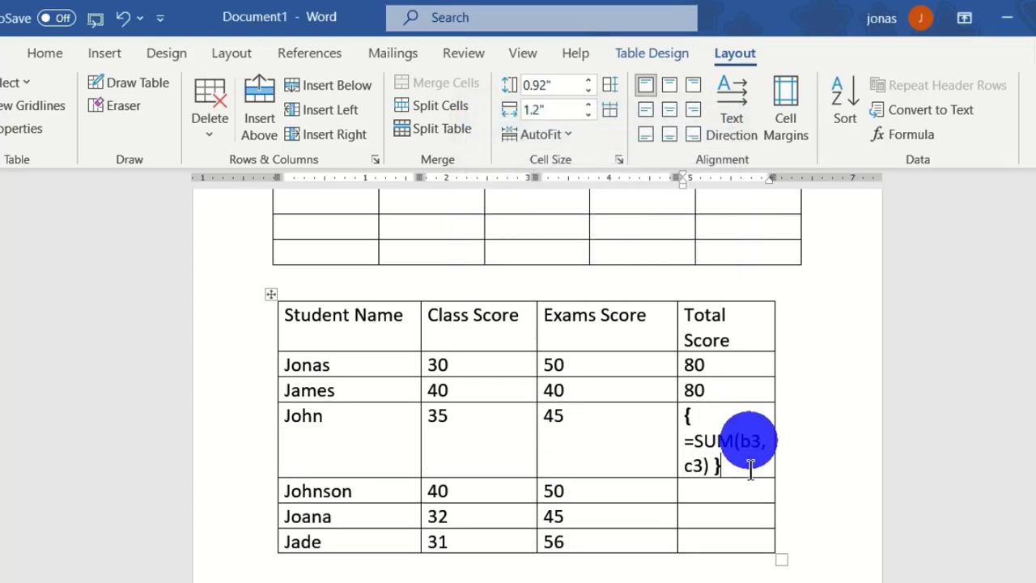
Toggle the field code in the third student's Total Score cell to display the calculated result
{"action": "left_click_drag", "start_coordinate": [748, 467], "coordinate": [696, 443]}
{"action": "right_click", "coordinate": [699, 454]}
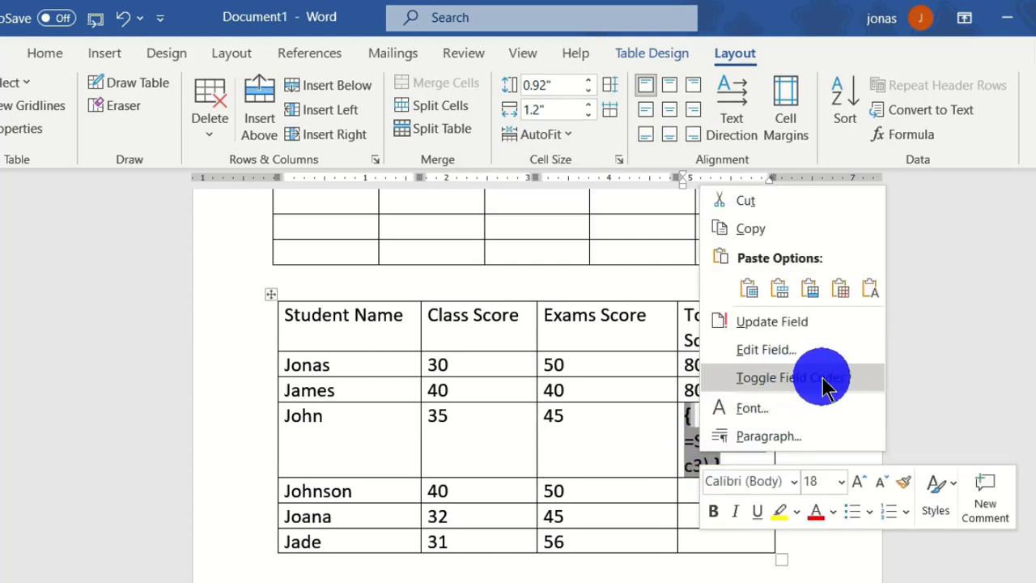
{"action": "left_click", "coordinate": [821, 378]}
{"action": "left_click", "coordinate": [717, 414]}
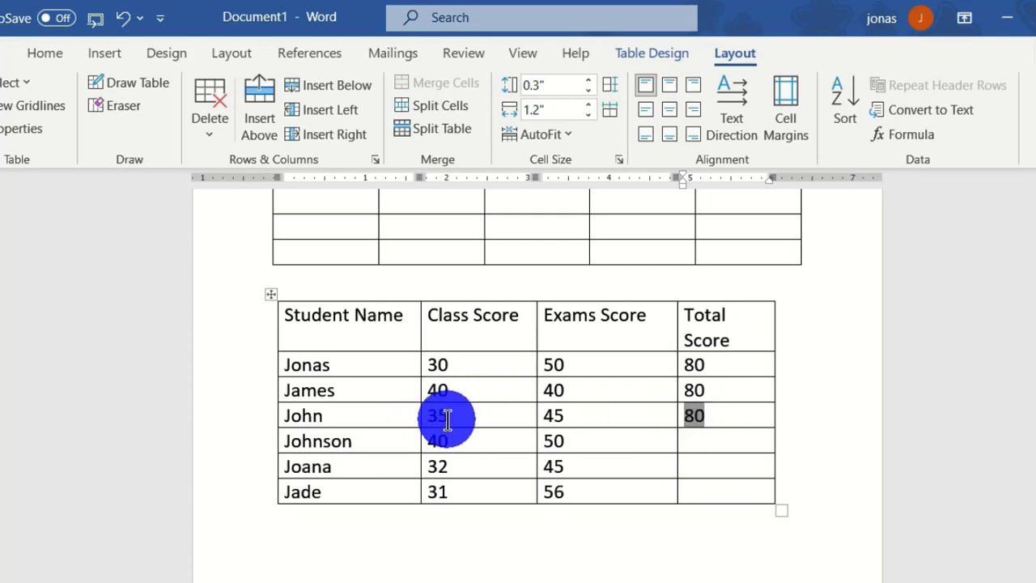
Insert the formula =SUM(left) into the fourth student's Total Score cell and toggle its field code to display the result
{"action": "scroll", "coordinate": [707, 340], "scroll_direction": "down", "scroll_amount": 3}
{"action": "left_click", "coordinate": [711, 334]}
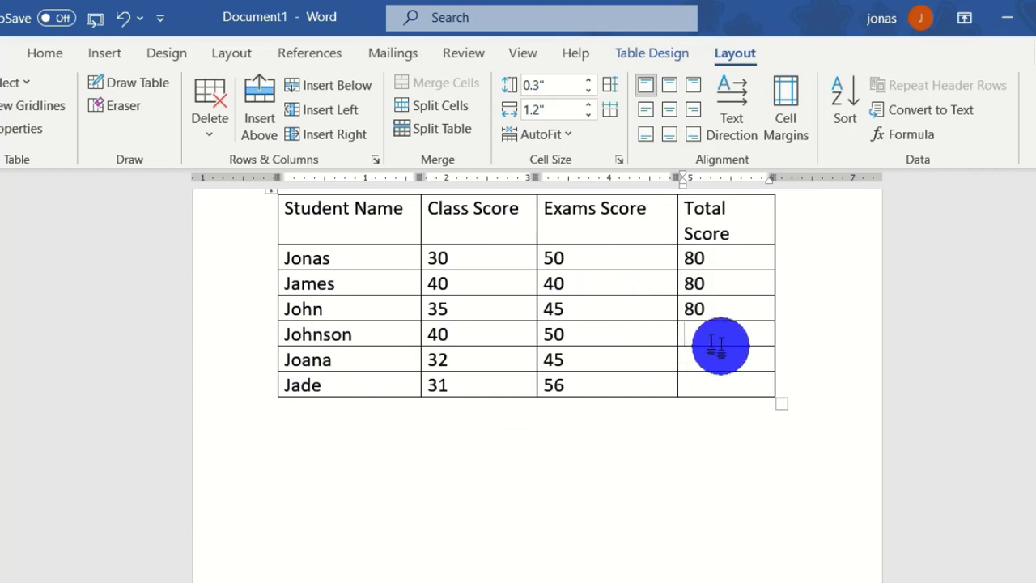
{"action": "left_click", "coordinate": [902, 135]}
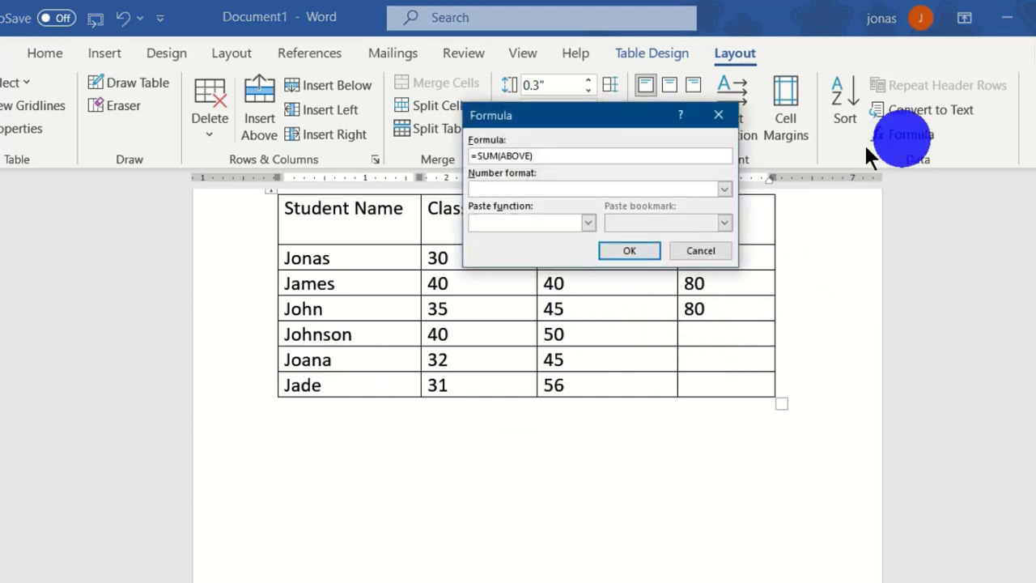
{"action": "left_click_drag", "start_coordinate": [568, 113], "coordinate": [511, 91]}
{"action": "left_click", "coordinate": [483, 133]}
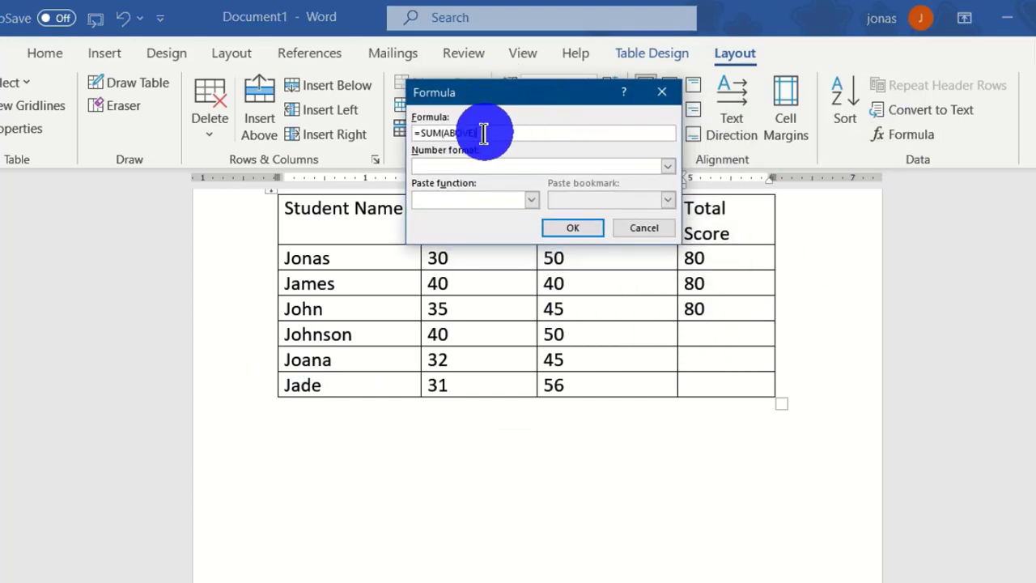
{"action": "key", "text": "BackSpace"}
{"action": "key", "text": "BackSpace"}
{"action": "key", "text": "BackSpace"}
{"action": "key", "text": "BackSpace"}
{"action": "key", "text": "BackSpace"}
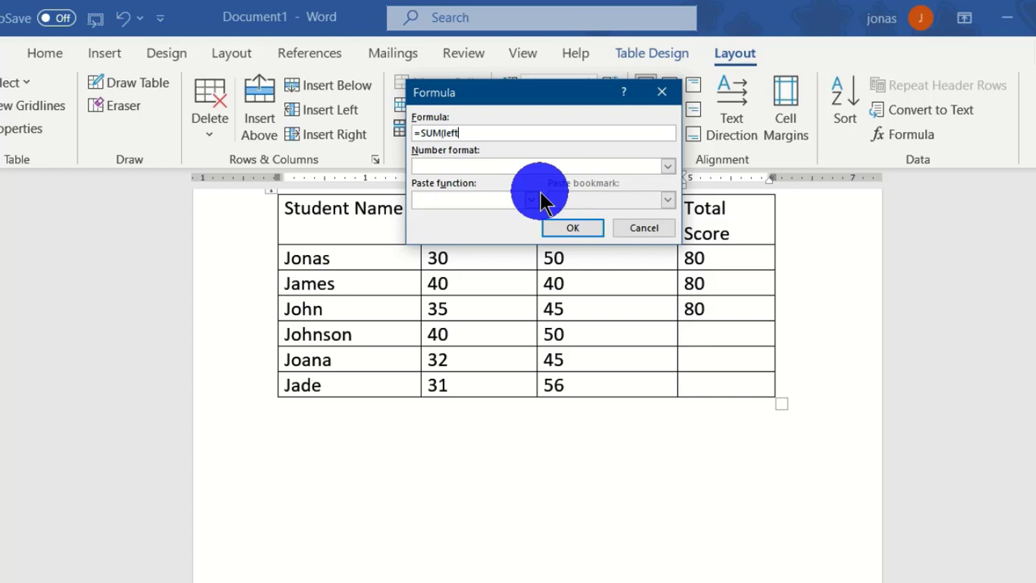
{"action": "key", "text": "Return"}
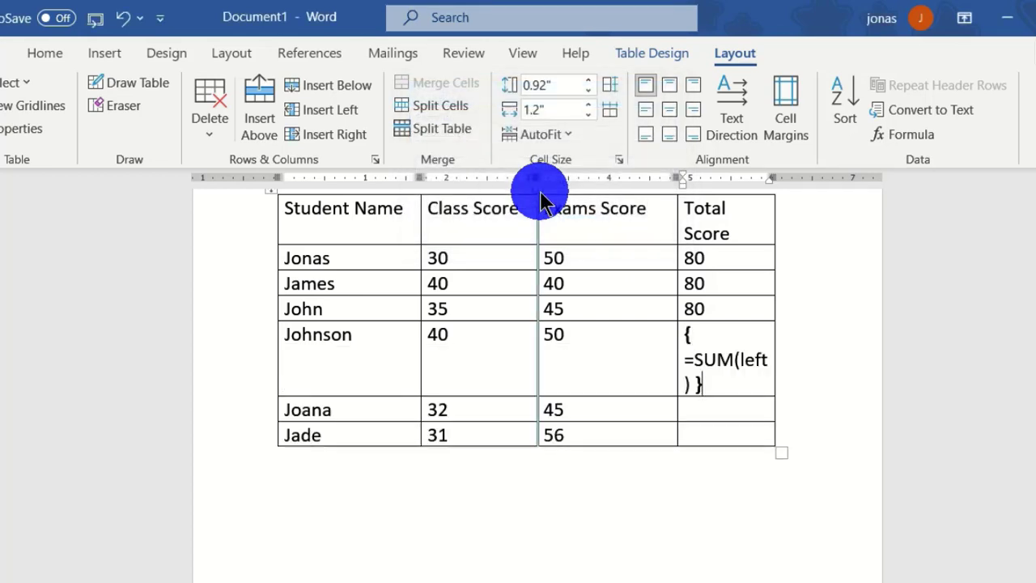
{"action": "right_click", "coordinate": [692, 369]}
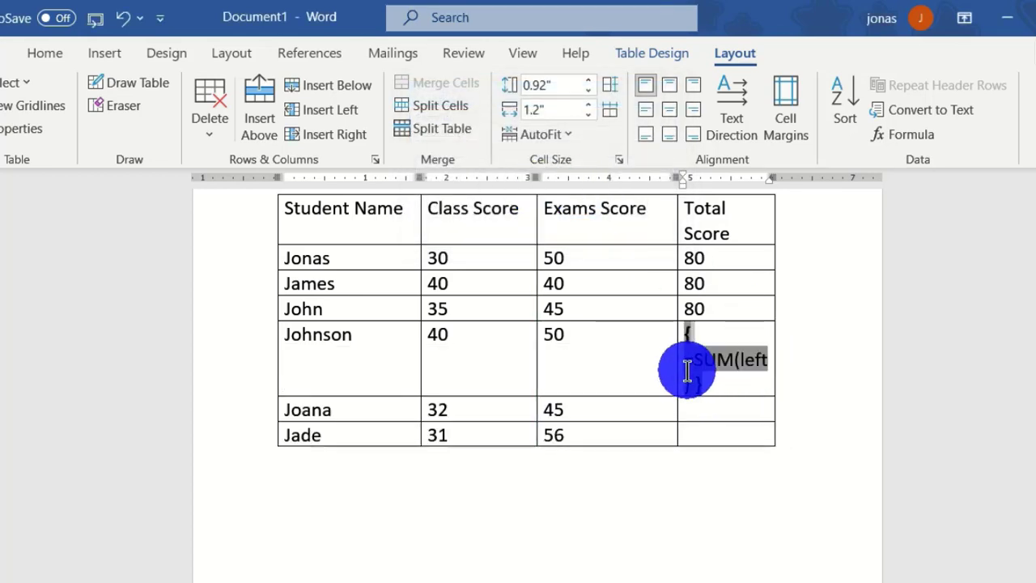
{"action": "left_click", "coordinate": [804, 560]}
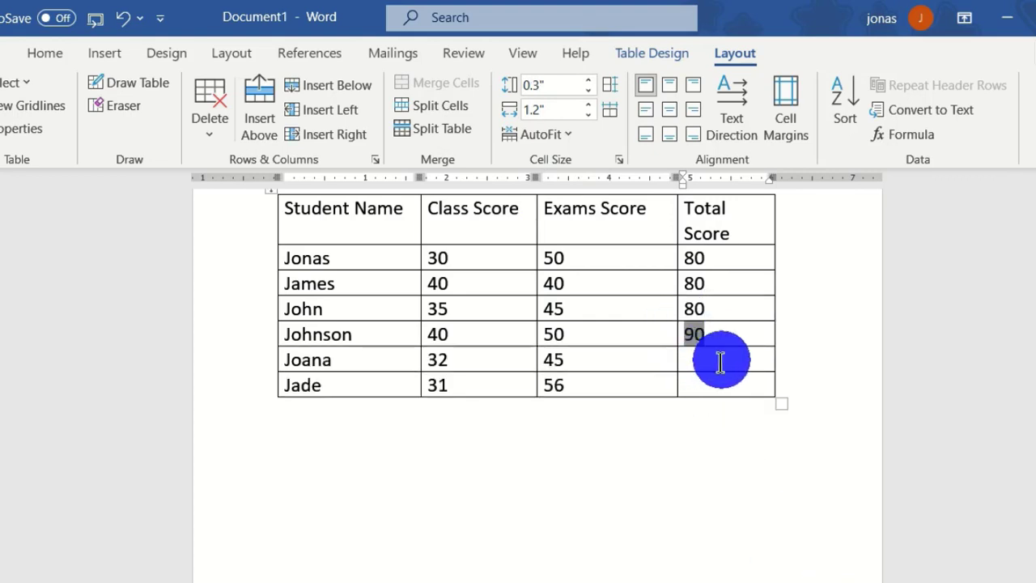
Enter the number 25478 below the score table and enclose it in field code braces
{"action": "scroll", "coordinate": [603, 437], "scroll_direction": "up", "scroll_amount": 1}
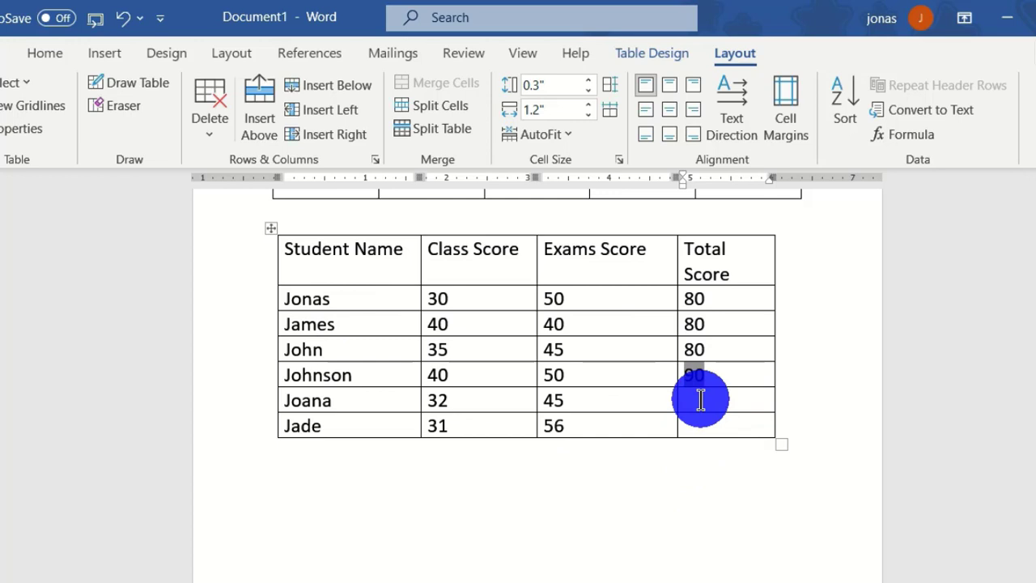
{"action": "scroll", "coordinate": [566, 445], "scroll_direction": "down", "scroll_amount": 2}
{"action": "left_click", "coordinate": [405, 490]}
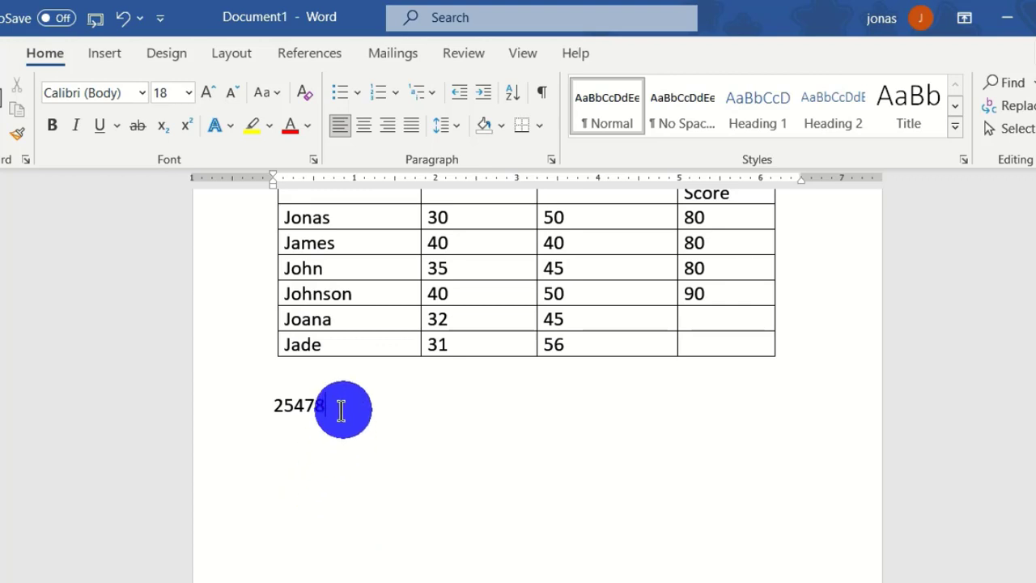
{"action": "left_click_drag", "start_coordinate": [328, 406], "coordinate": [272, 402]}
{"action": "key", "text": "ctrl+F9"}
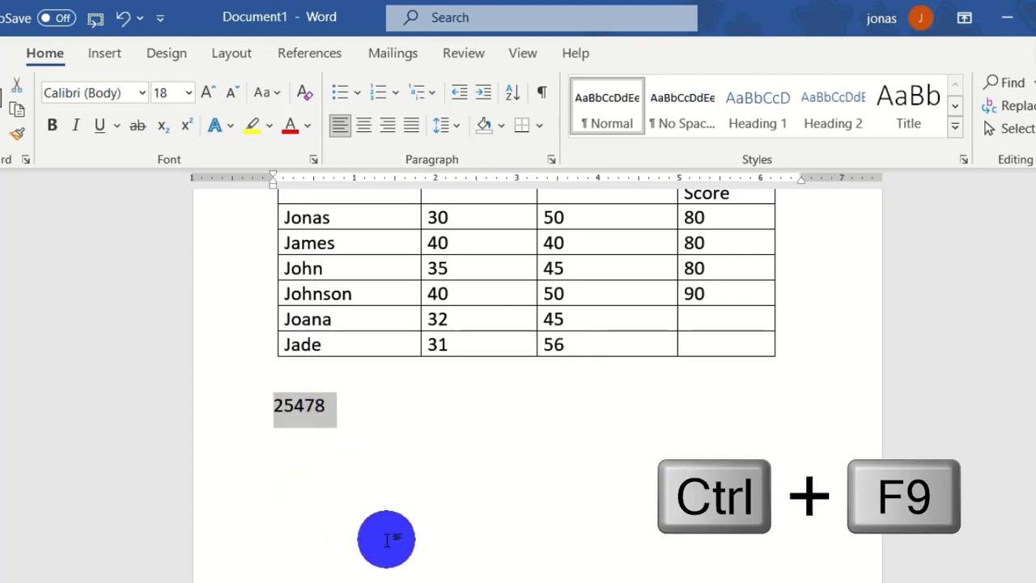
{"action": "key", "text": "ctrl+F9"}
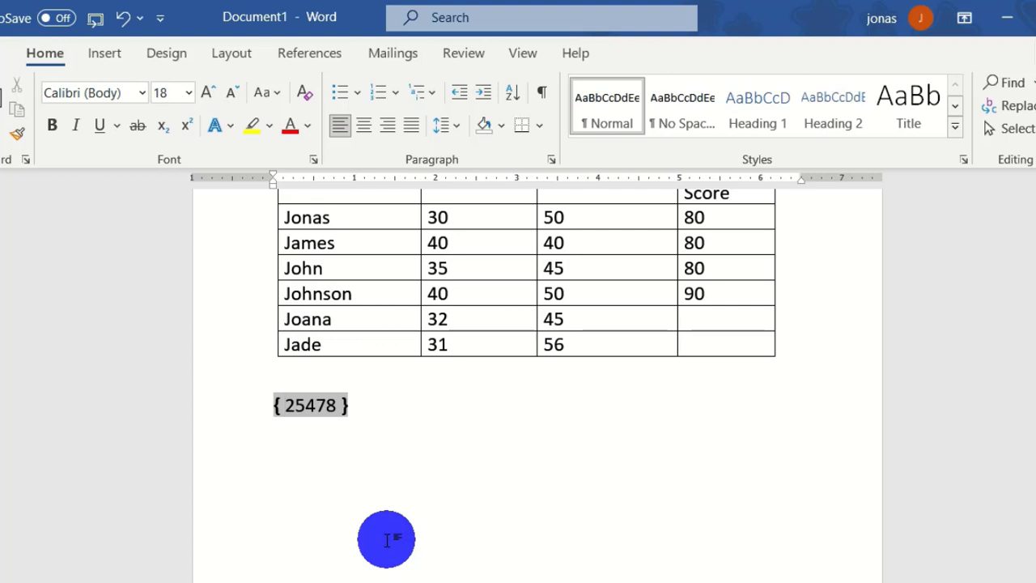
Complete the field code below the table as =25478\*cardtext and update the field
{"action": "type", "text": "="}
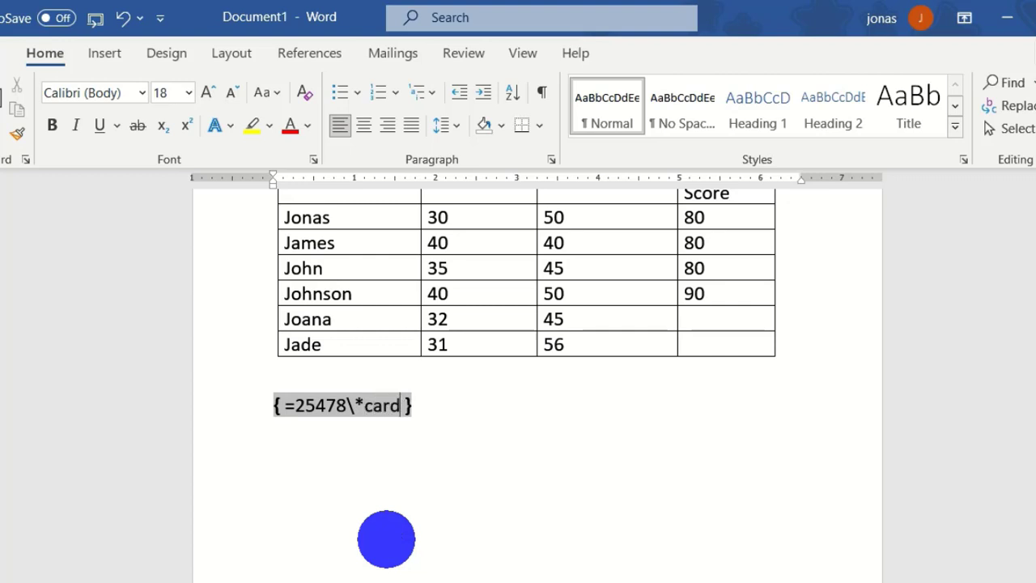
{"action": "type", "text": "text"}
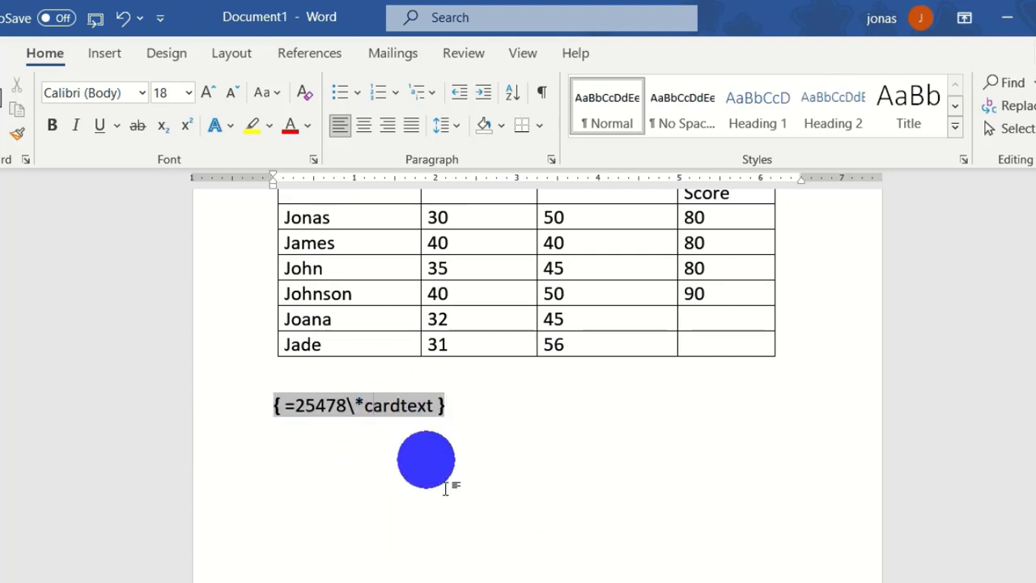
{"action": "key", "text": "F9"}
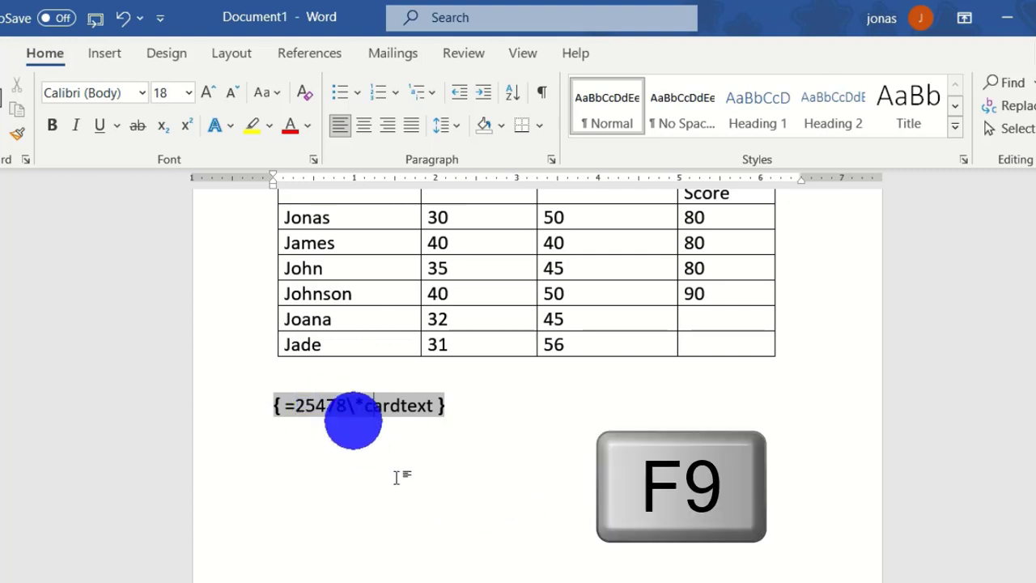
{"action": "right_click", "coordinate": [345, 410]}
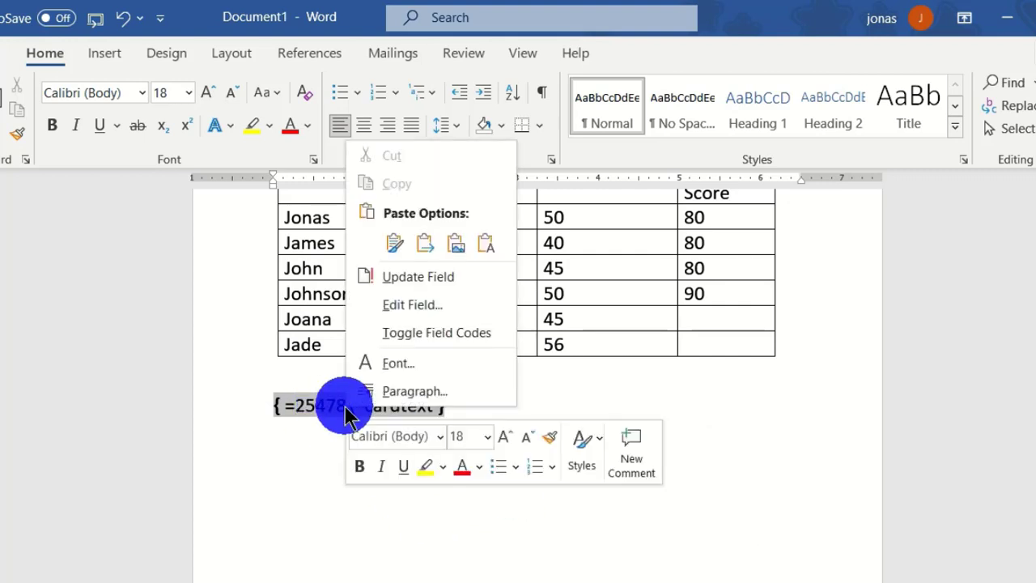
{"action": "left_click", "coordinate": [419, 279]}
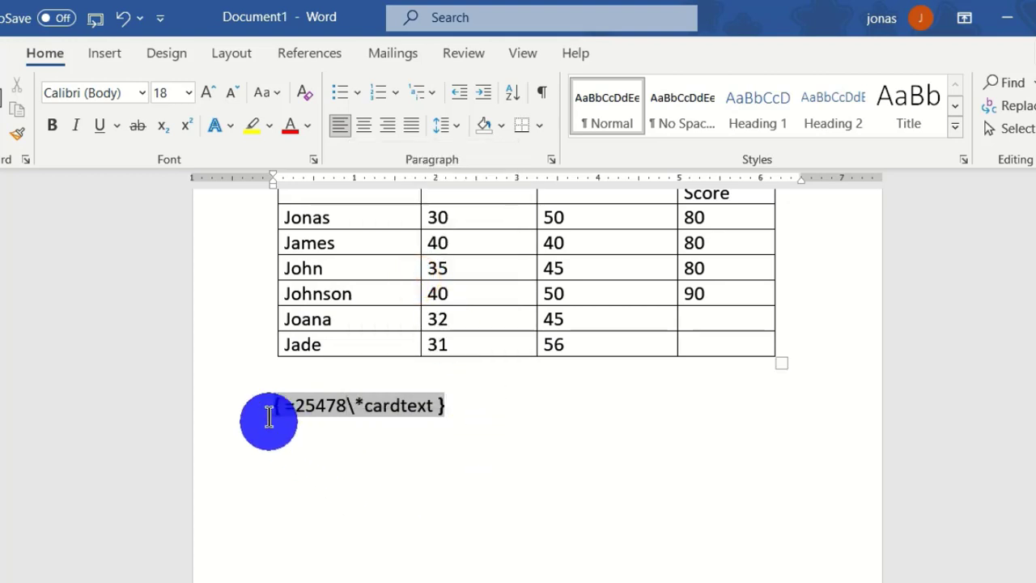
Toggle the field code of the 25478 cardtext field to display the number in words
{"action": "right_click", "coordinate": [334, 415]}
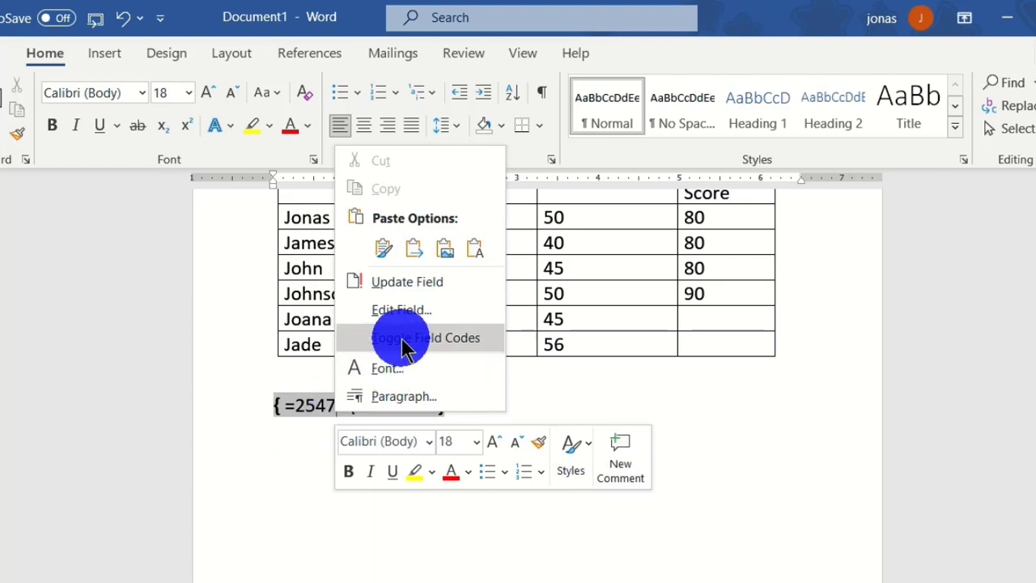
{"action": "key", "text": "F9"}
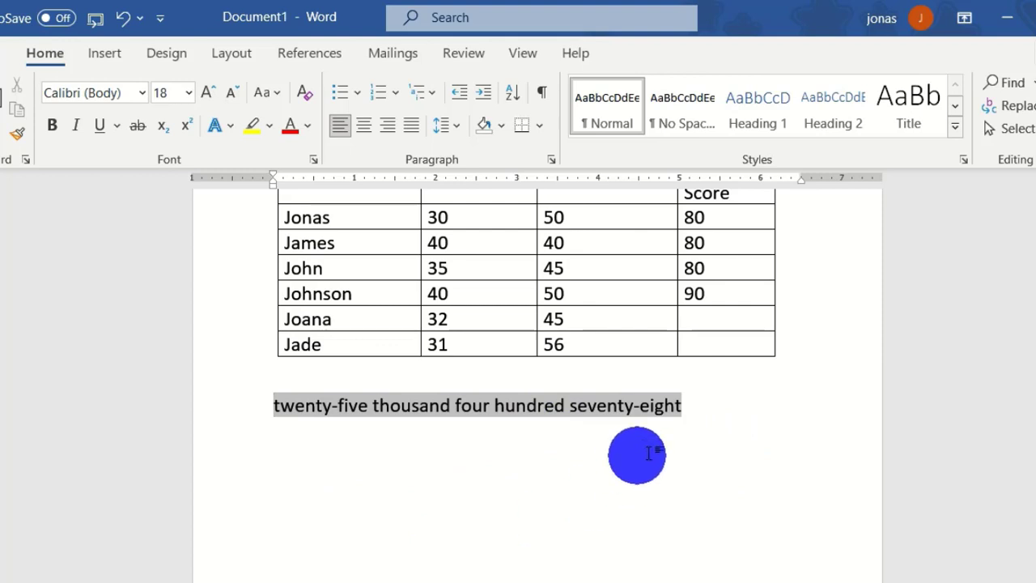
Enter the number 240 on a new line below the converted number and enclose it in field code braces
{"action": "left_click", "coordinate": [687, 406]}
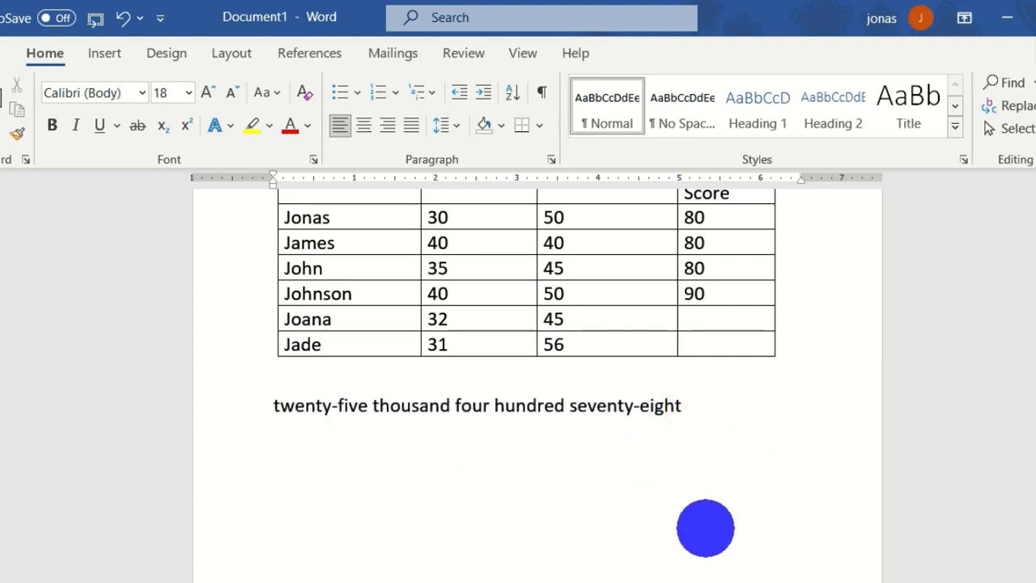
{"action": "key", "text": "Return"}
{"action": "type", "text": "240"}
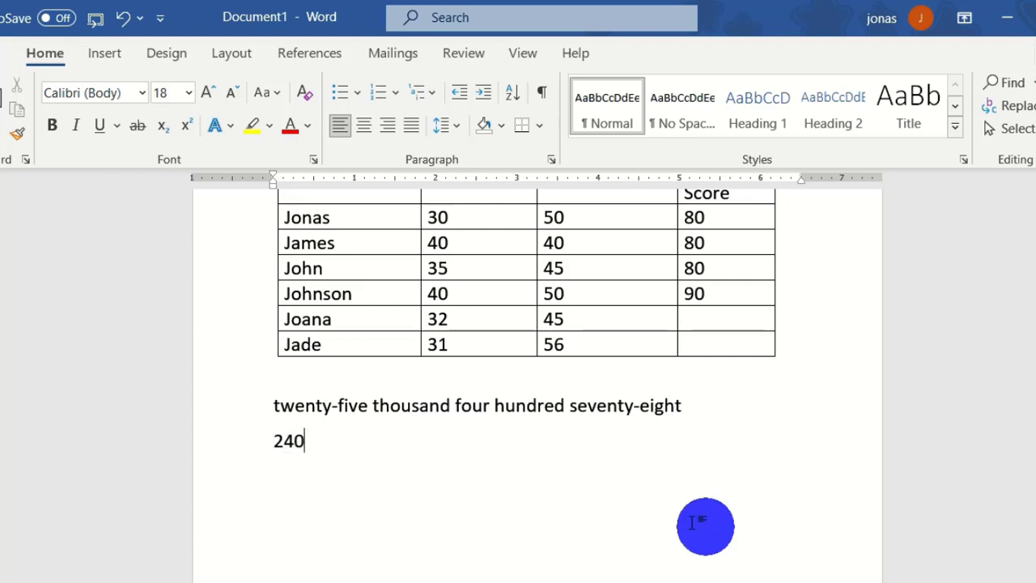
{"action": "double_click", "coordinate": [289, 441]}
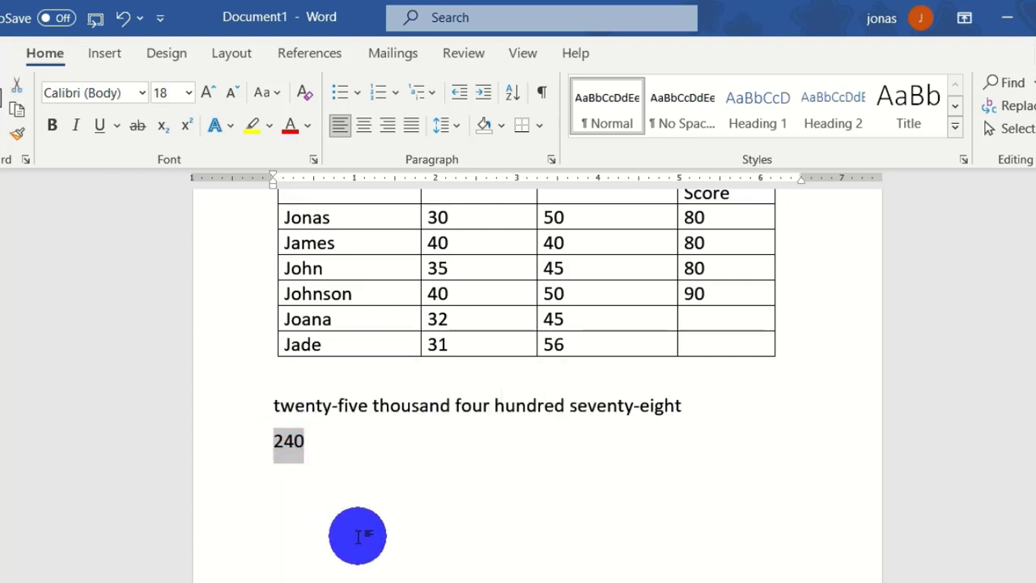
{"action": "key", "text": "ctrl+F9"}
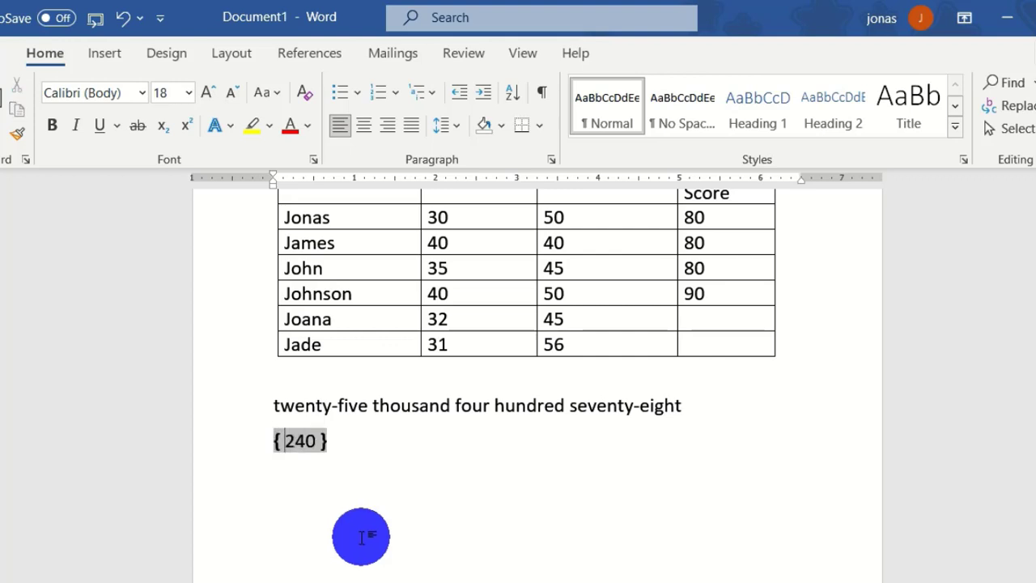
Complete the field code around 240 as =240\*cardtext
{"action": "type", "text": "="}
{"action": "left_click", "coordinate": [322, 440]}
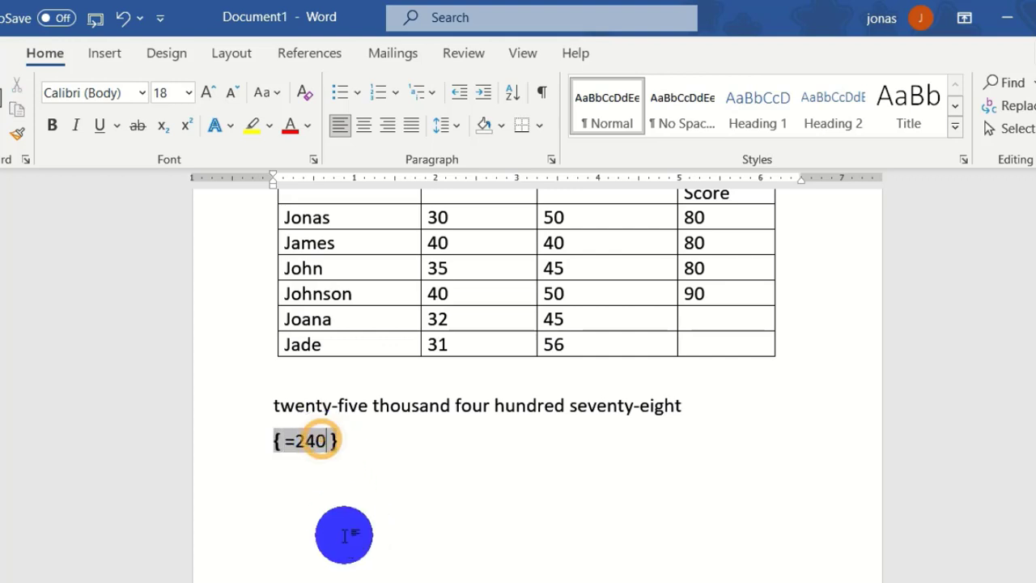
{"action": "type", "text": "\\"}
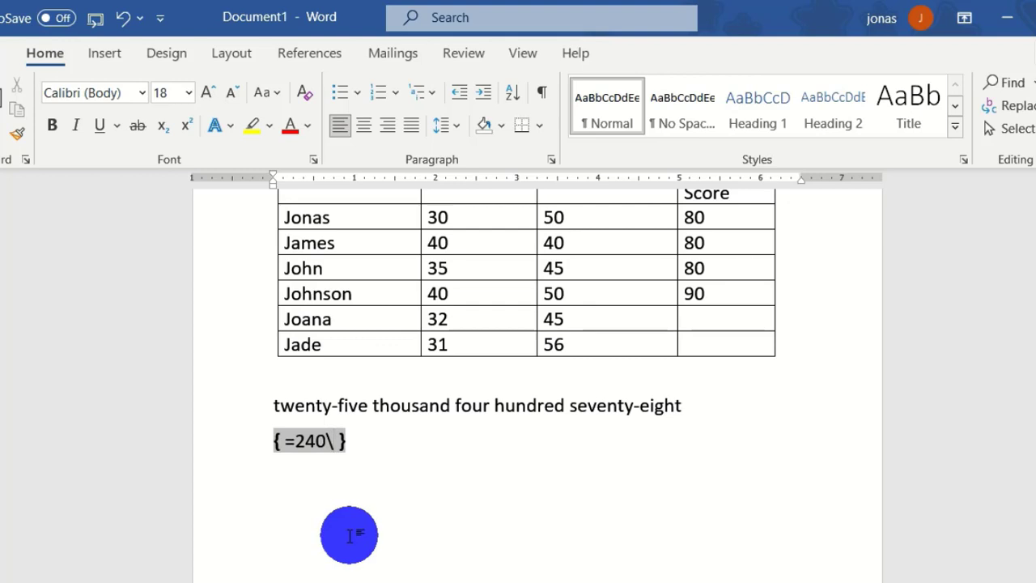
{"action": "type", "text": "*"}
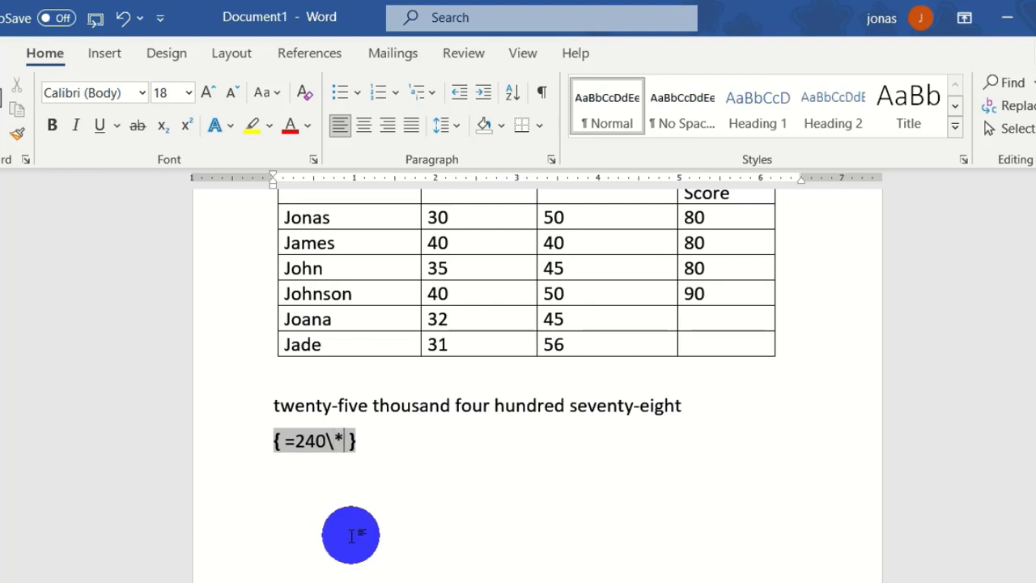
{"action": "type", "text": "cardtex"}
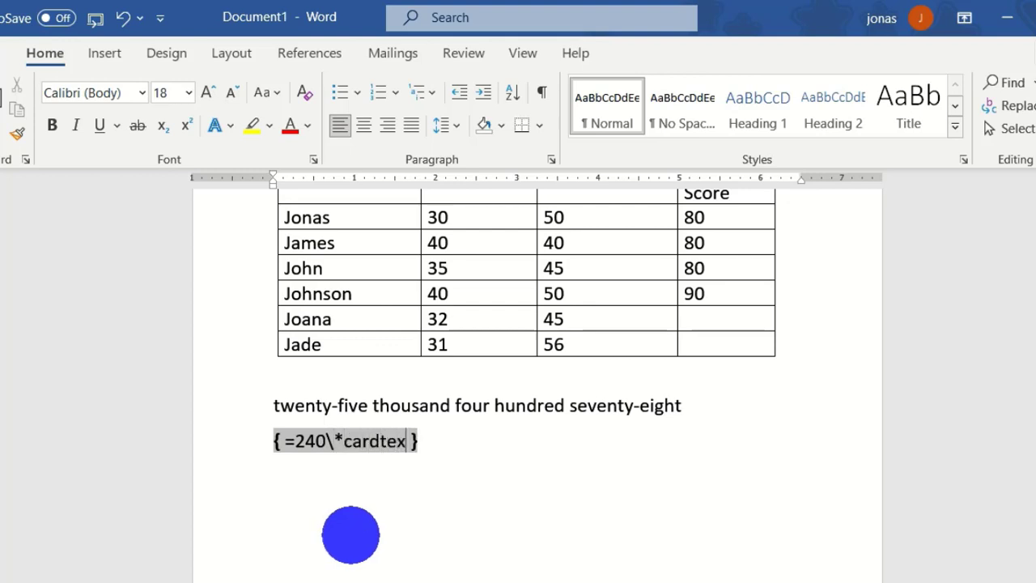
{"action": "type", "text": "t"}
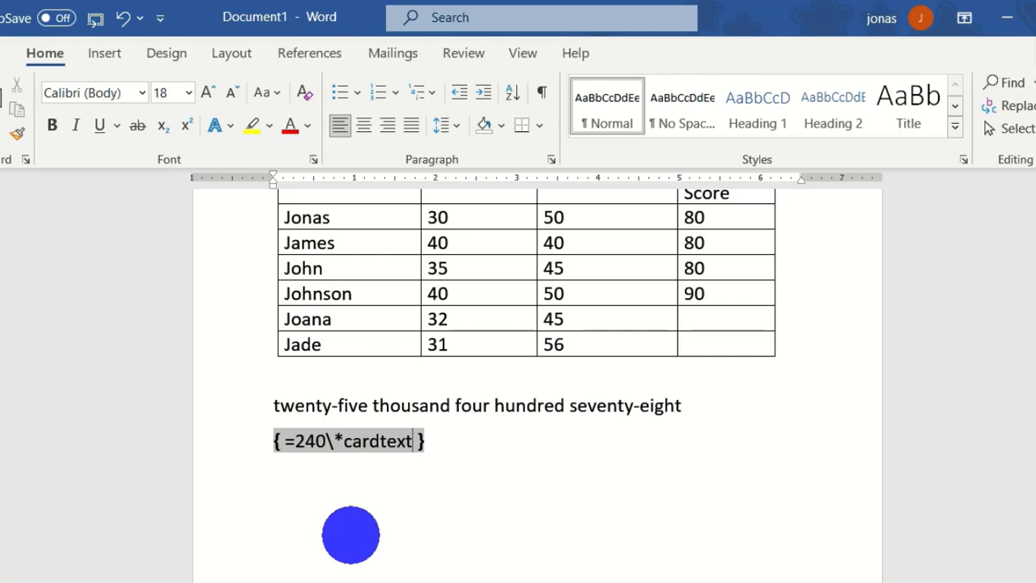
Update the 240 cardtext field and toggle its field code to display the number in words
{"action": "right_click", "coordinate": [363, 441]}
{"action": "left_click", "coordinate": [445, 314]}
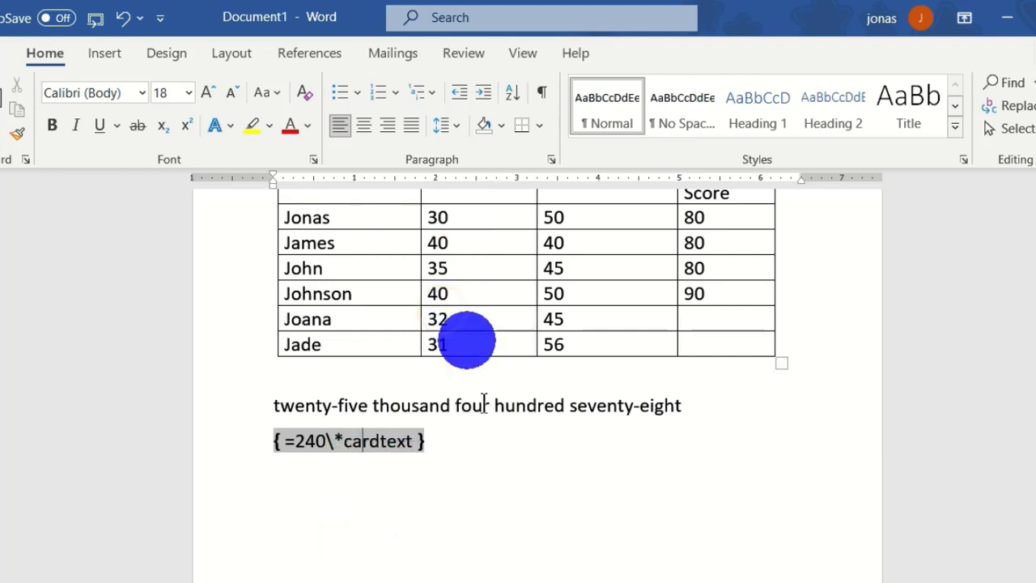
{"action": "right_click", "coordinate": [356, 450]}
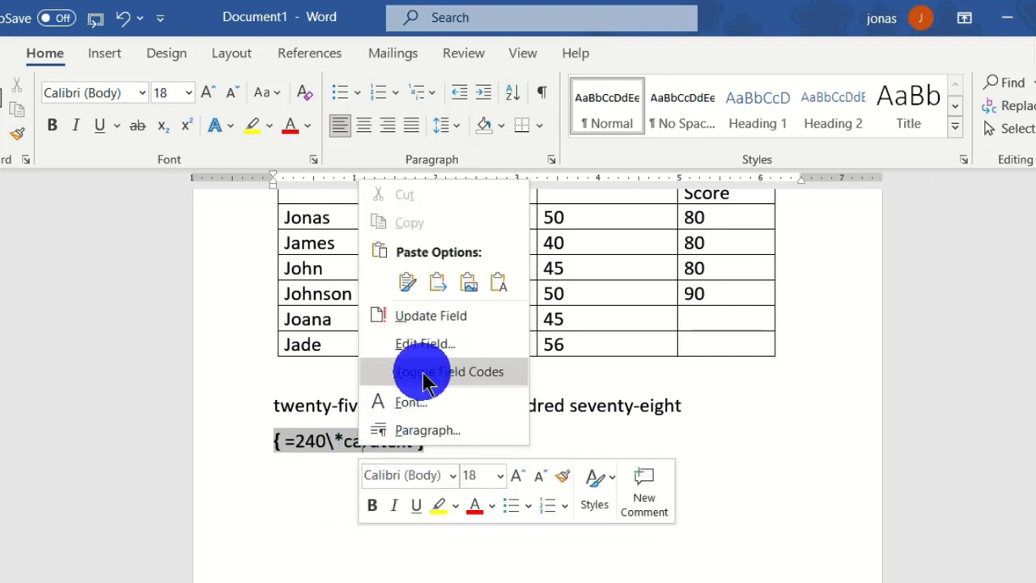
{"action": "left_click", "coordinate": [472, 374]}
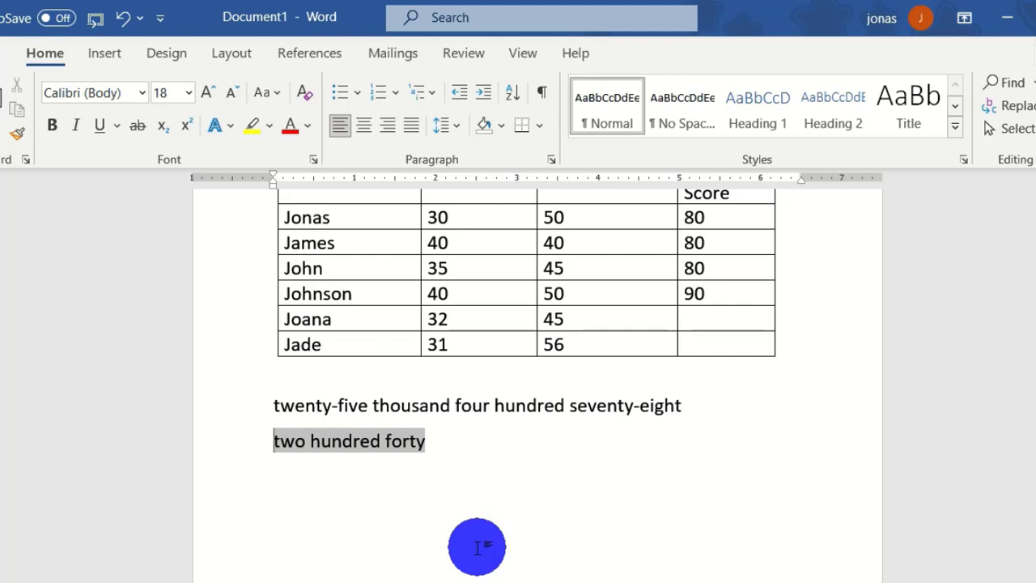
Insert a page break in the empty area below the two numbers written in words
{"action": "scroll", "coordinate": [477, 547], "scroll_direction": "down", "scroll_amount": 4}
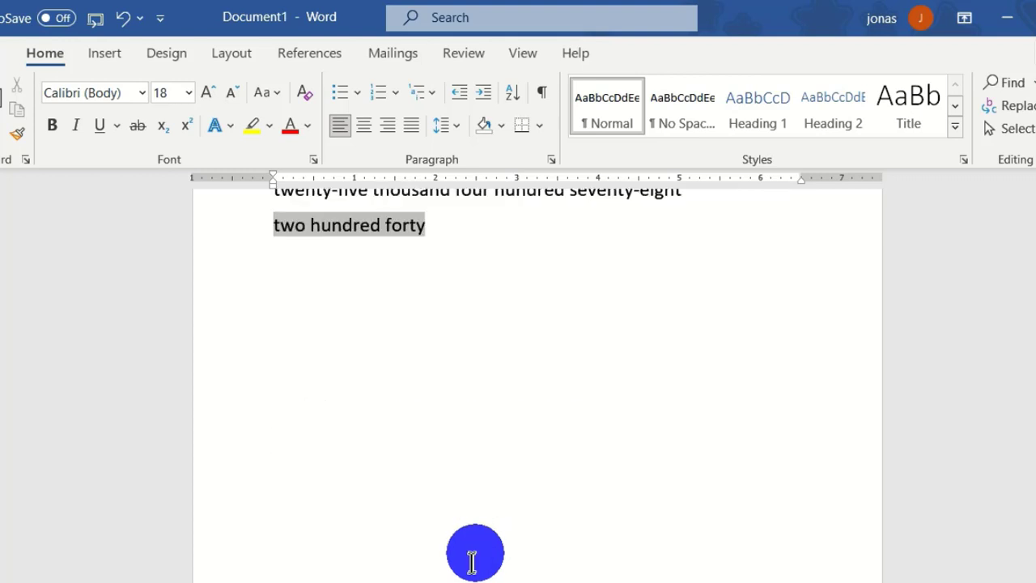
{"action": "left_click", "coordinate": [450, 417]}
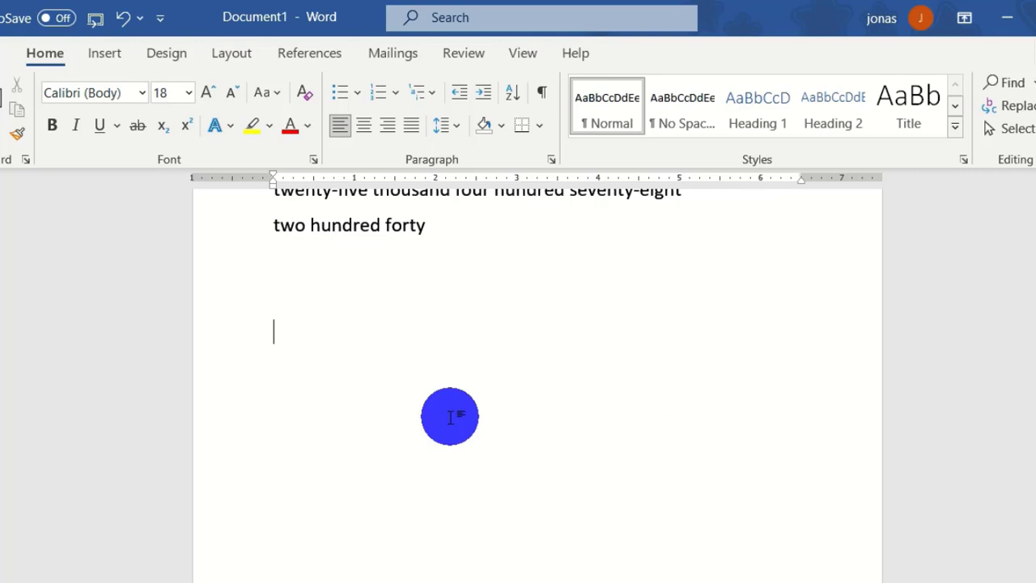
{"action": "key", "text": "ctrl+Return"}
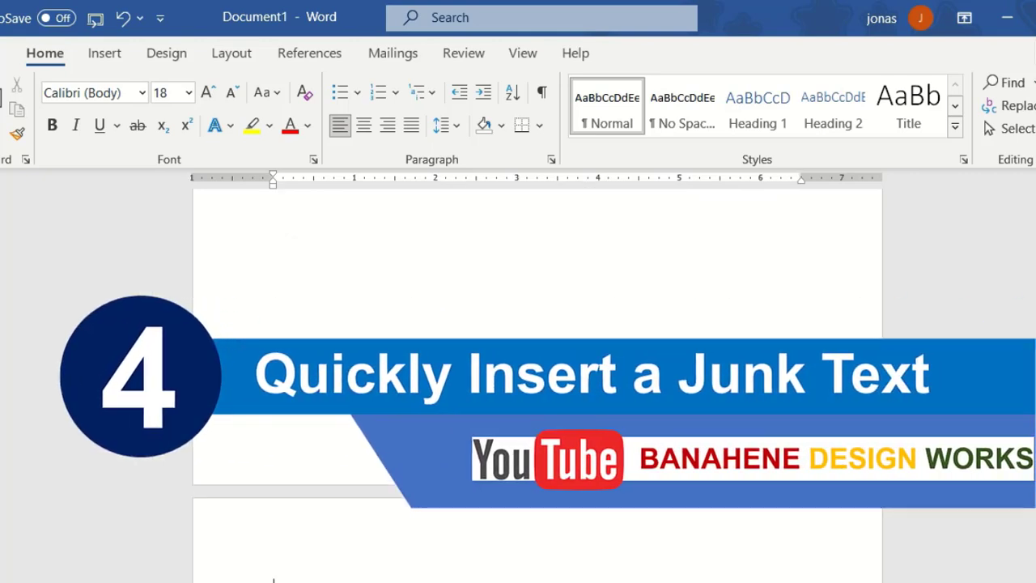
Generate default junk text on the new blank page with the =rand() function
{"action": "scroll", "coordinate": [407, 548], "scroll_direction": "down", "scroll_amount": 3}
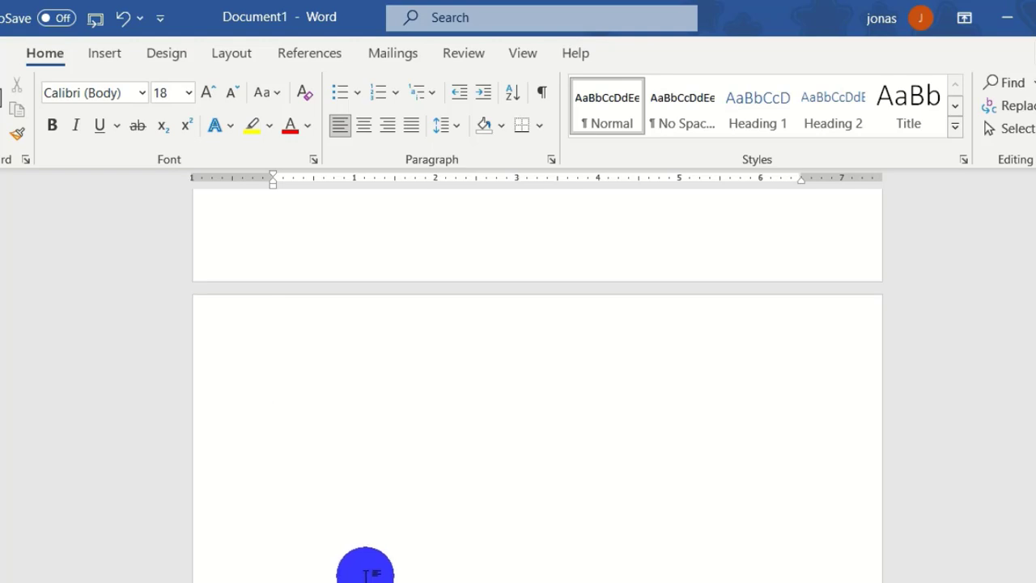
{"action": "type", "text": "=rand("}
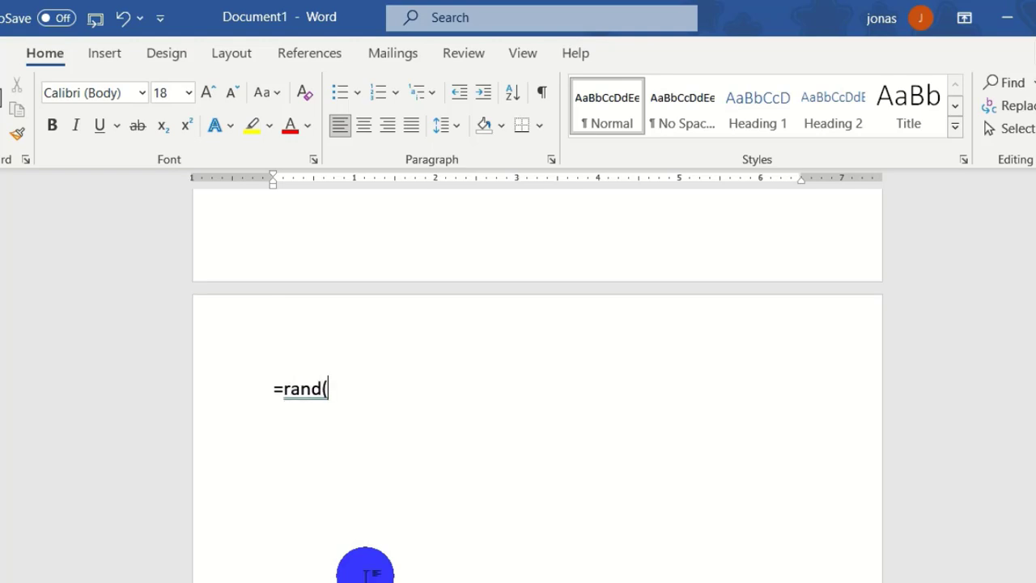
{"action": "type", "text": ")"}
{"action": "key", "text": "Return"}
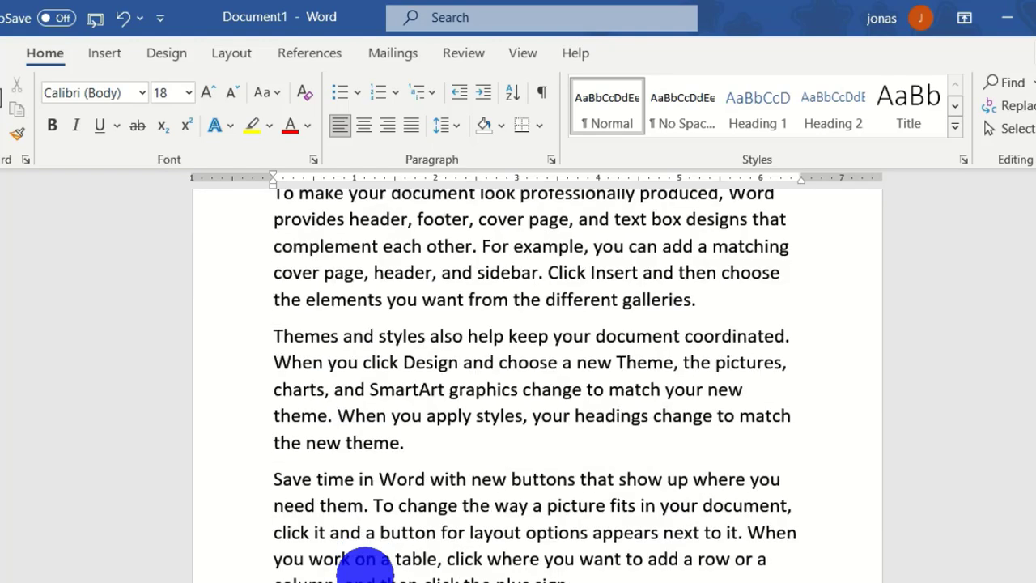
Generate two more paragraphs of four sentences each below the junk text with =rand(2,4)
{"action": "scroll", "coordinate": [364, 568], "scroll_direction": "up", "scroll_amount": 8}
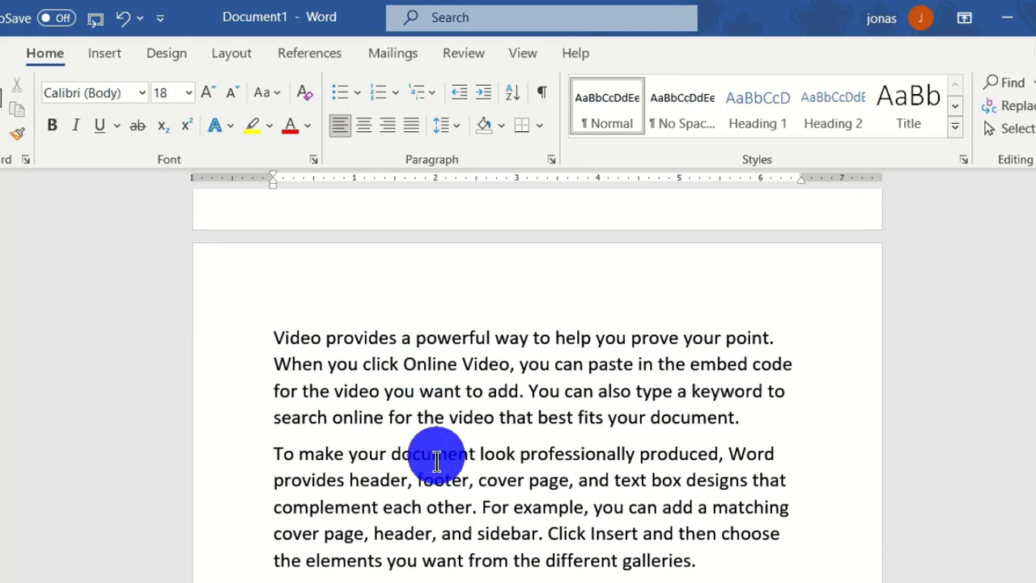
{"action": "scroll", "coordinate": [436, 459], "scroll_direction": "down", "scroll_amount": 2}
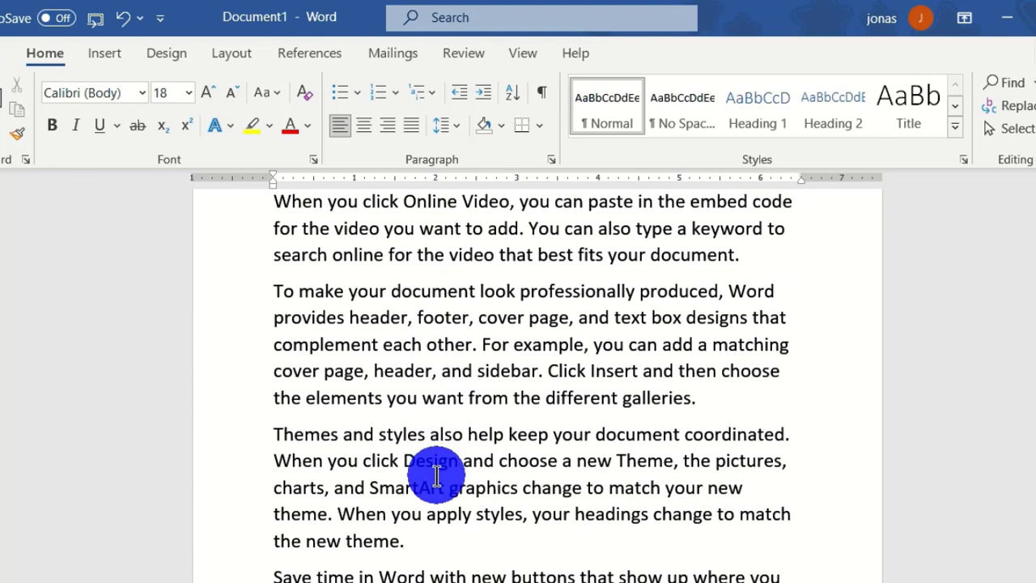
{"action": "scroll", "coordinate": [407, 429], "scroll_direction": "up", "scroll_amount": 1}
{"action": "scroll", "coordinate": [371, 310], "scroll_direction": "down", "scroll_amount": 4}
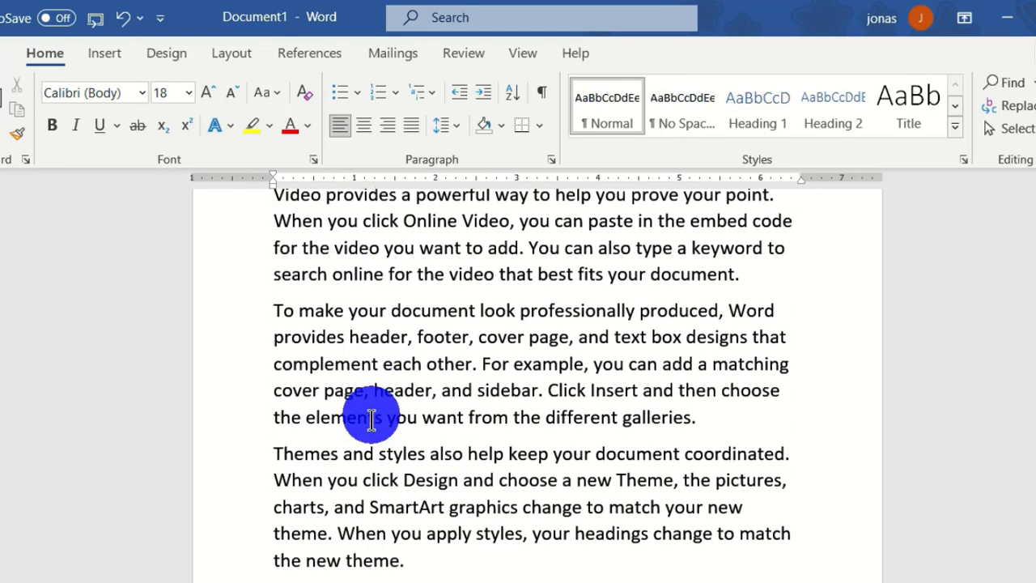
{"action": "scroll", "coordinate": [376, 495], "scroll_direction": "down", "scroll_amount": 1}
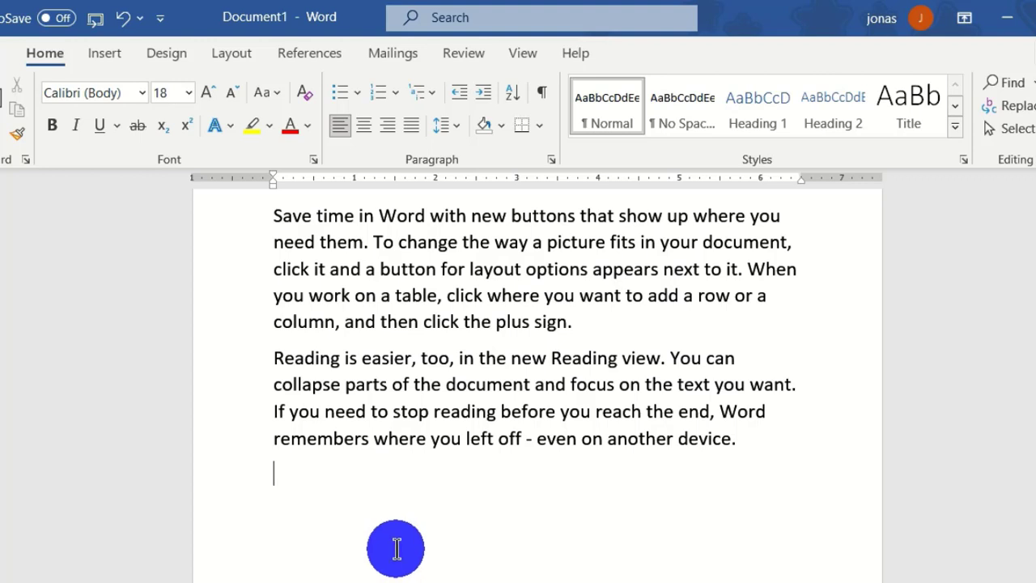
{"action": "type", "text": "="}
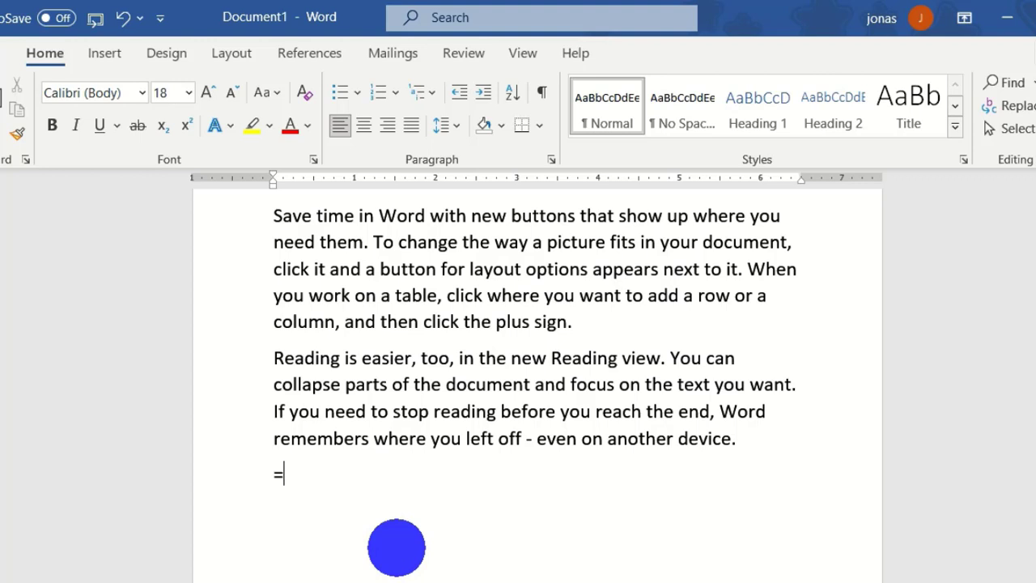
{"action": "type", "text": "rand(2"}
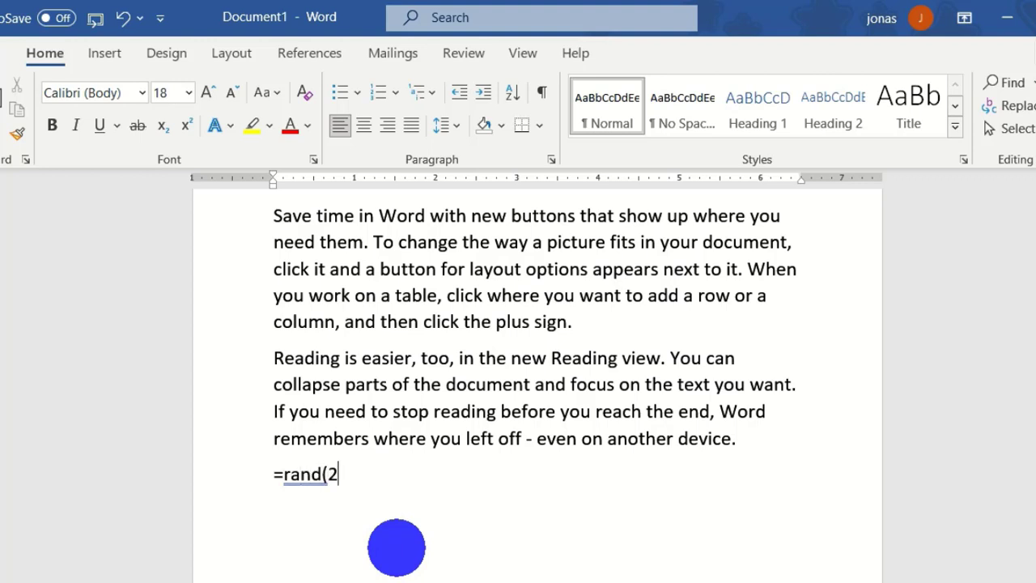
{"action": "type", "text": ",4)"}
{"action": "key", "text": "Return"}
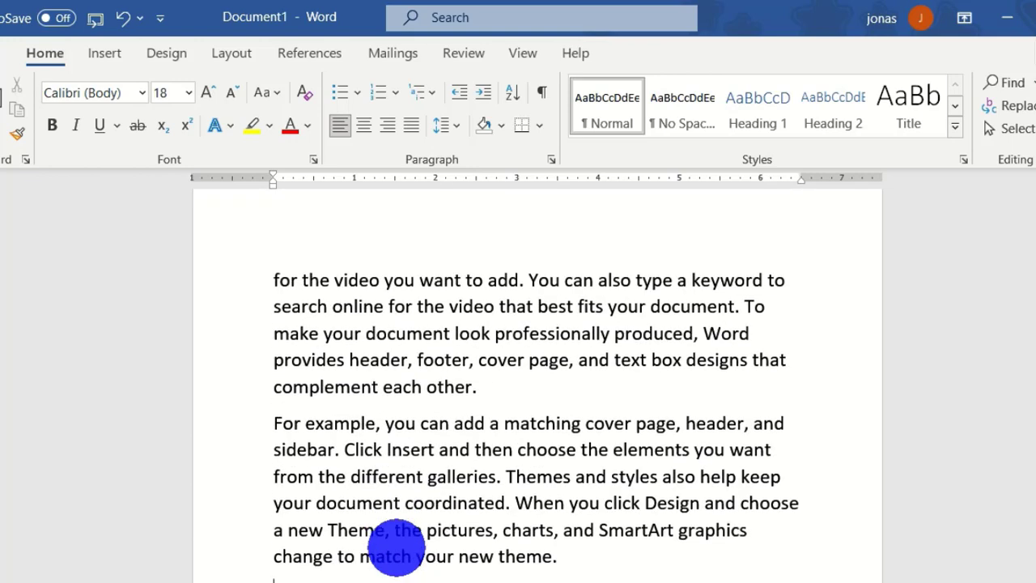
Colour the first junk paragraph red from its start through "search online for the video" and enlarge that text to 22 pt
{"action": "scroll", "coordinate": [413, 542], "scroll_direction": "up", "scroll_amount": 3}
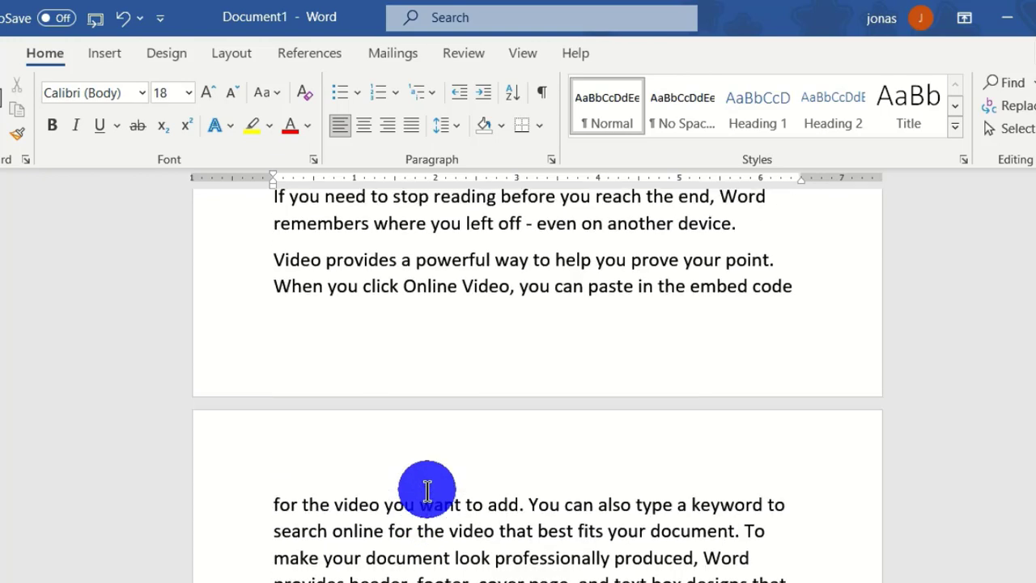
{"action": "scroll", "coordinate": [414, 570], "scroll_direction": "up", "scroll_amount": 1}
{"action": "scroll", "coordinate": [387, 530], "scroll_direction": "down", "scroll_amount": 1}
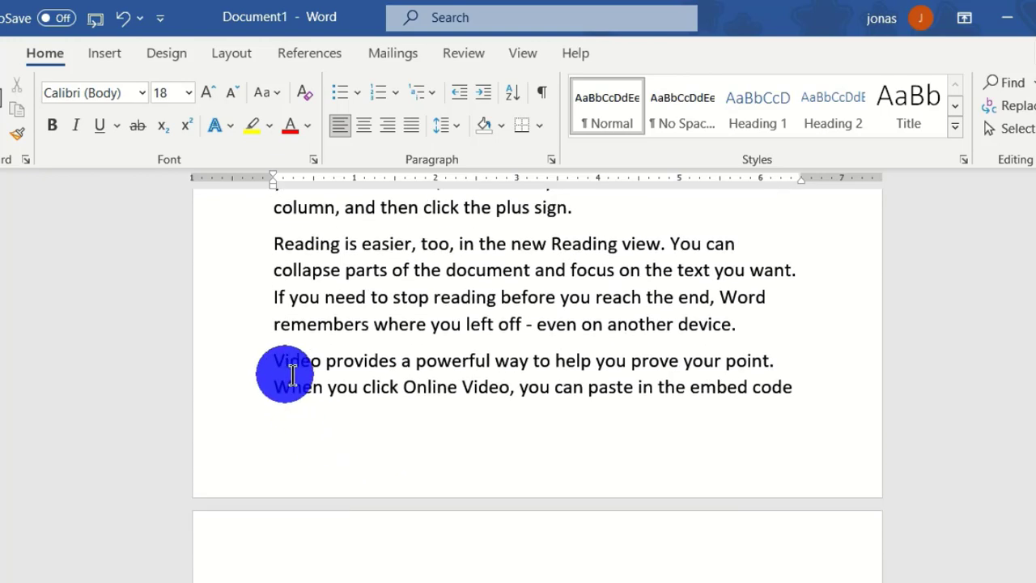
{"action": "scroll", "coordinate": [307, 393], "scroll_direction": "down", "scroll_amount": 4}
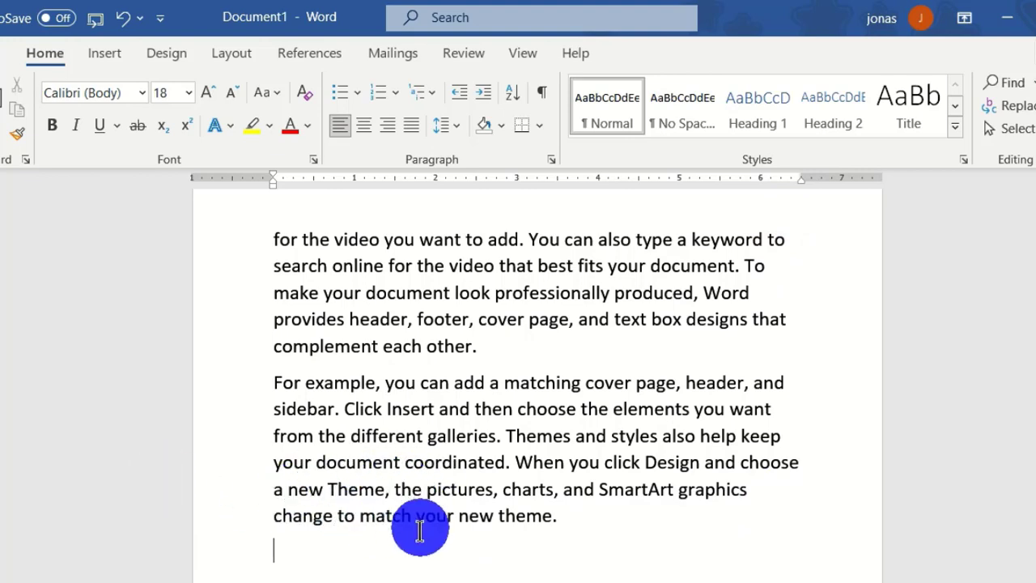
{"action": "scroll", "coordinate": [398, 549], "scroll_direction": "up", "scroll_amount": 2}
{"action": "scroll", "coordinate": [398, 549], "scroll_direction": "up", "scroll_amount": 10}
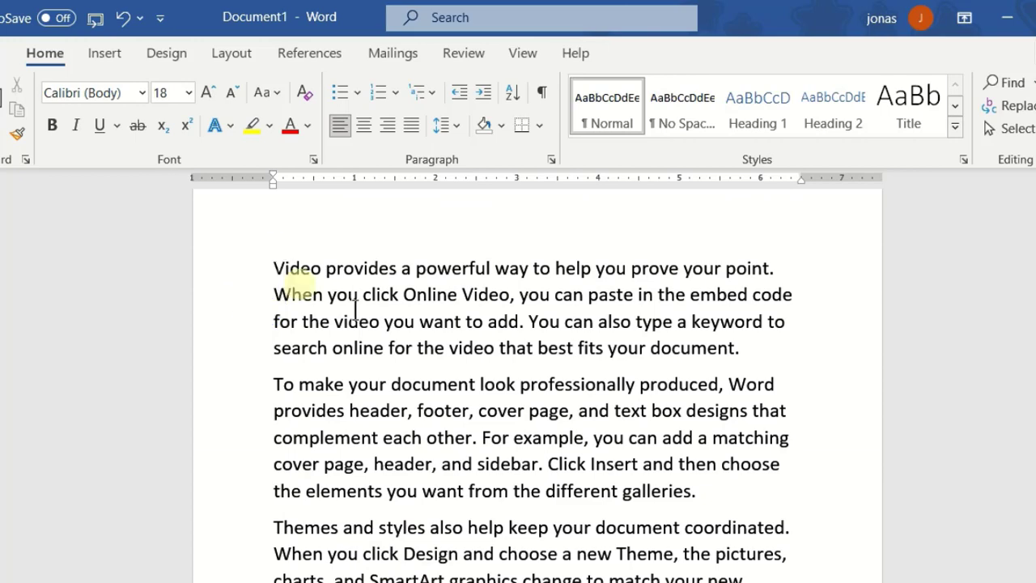
{"action": "left_click_drag", "start_coordinate": [274, 267], "coordinate": [495, 348]}
{"action": "left_click", "coordinate": [289, 127]}
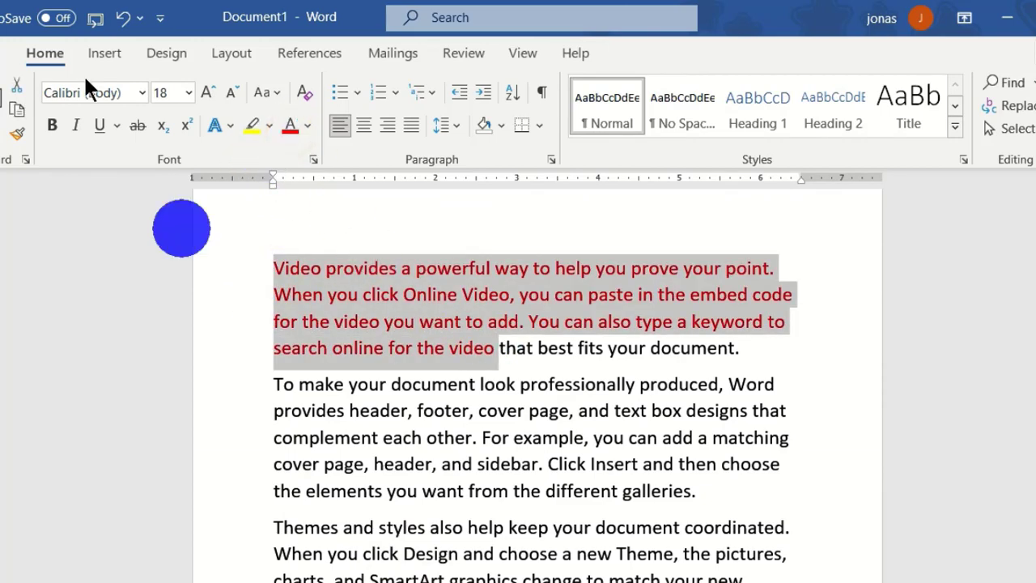
{"action": "left_click", "coordinate": [207, 92]}
{"action": "left_click", "coordinate": [207, 92]}
{"action": "scroll", "coordinate": [451, 504], "scroll_direction": "down", "scroll_amount": 3}
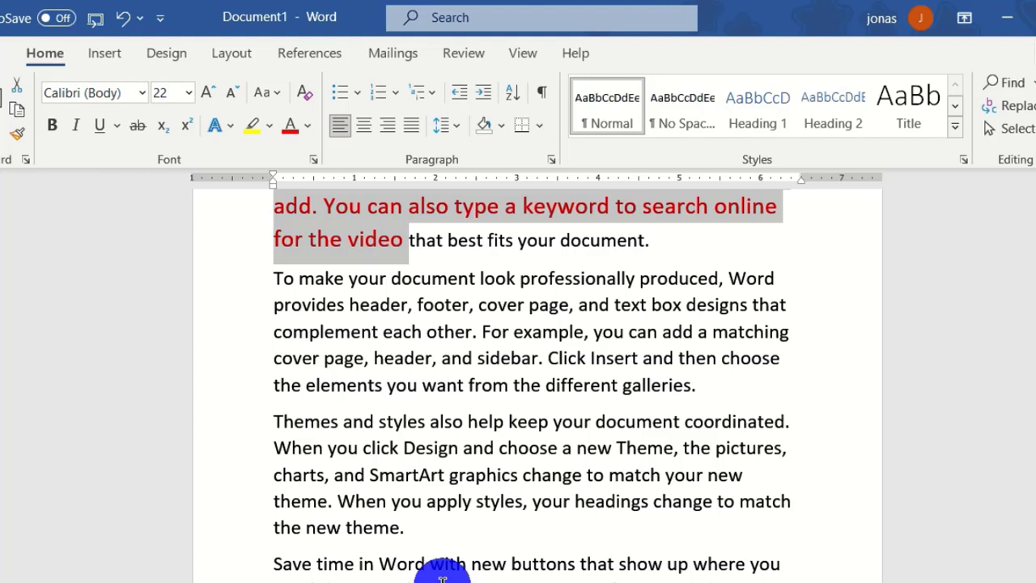
{"action": "scroll", "coordinate": [441, 576], "scroll_direction": "up", "scroll_amount": 4}
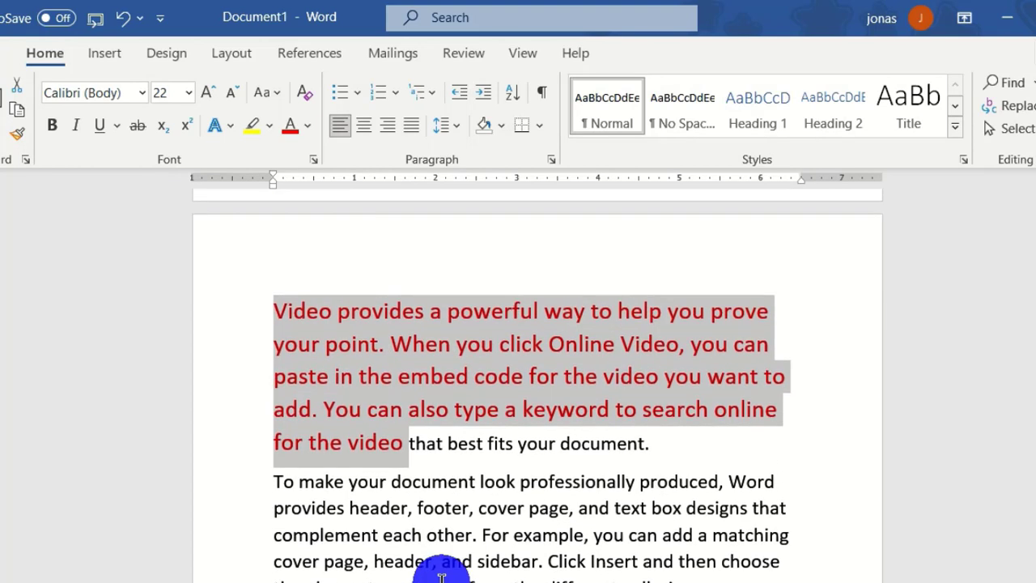
{"action": "scroll", "coordinate": [441, 576], "scroll_direction": "down", "scroll_amount": 10}
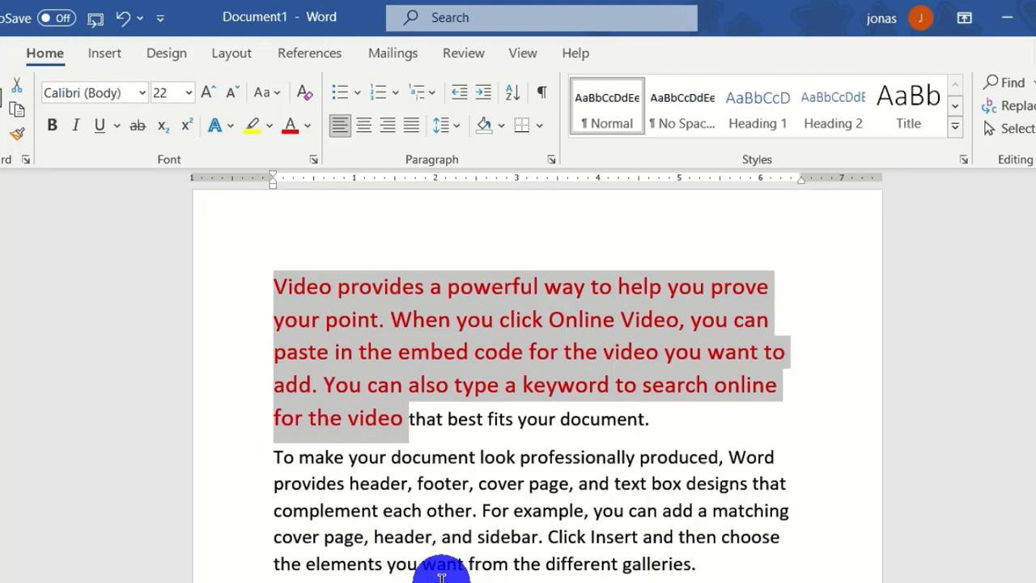
Add the New, Open and Save commands to the Quick Access Toolbar
{"action": "scroll", "coordinate": [441, 576], "scroll_direction": "down", "scroll_amount": 2}
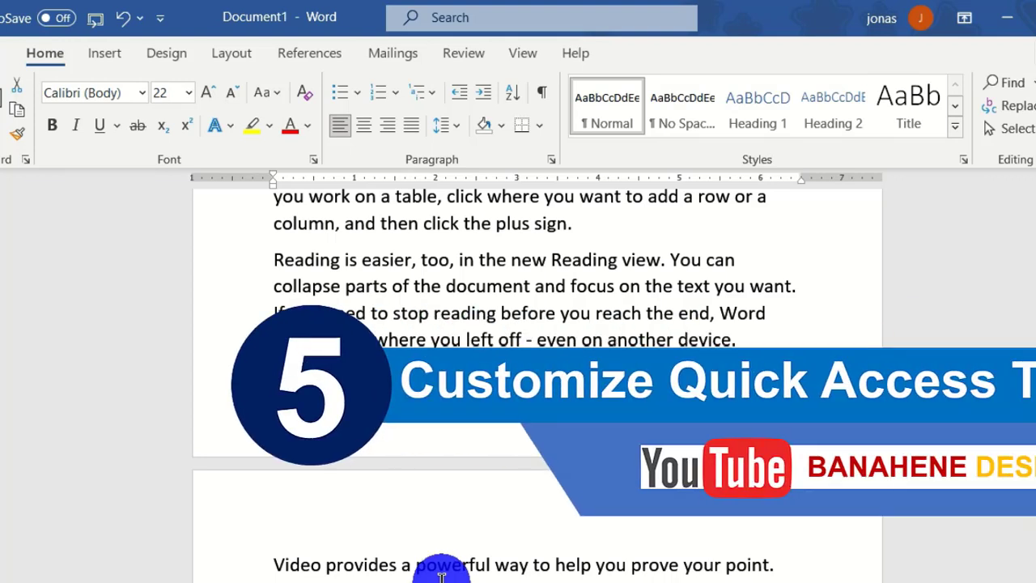
{"action": "left_click", "coordinate": [467, 562]}
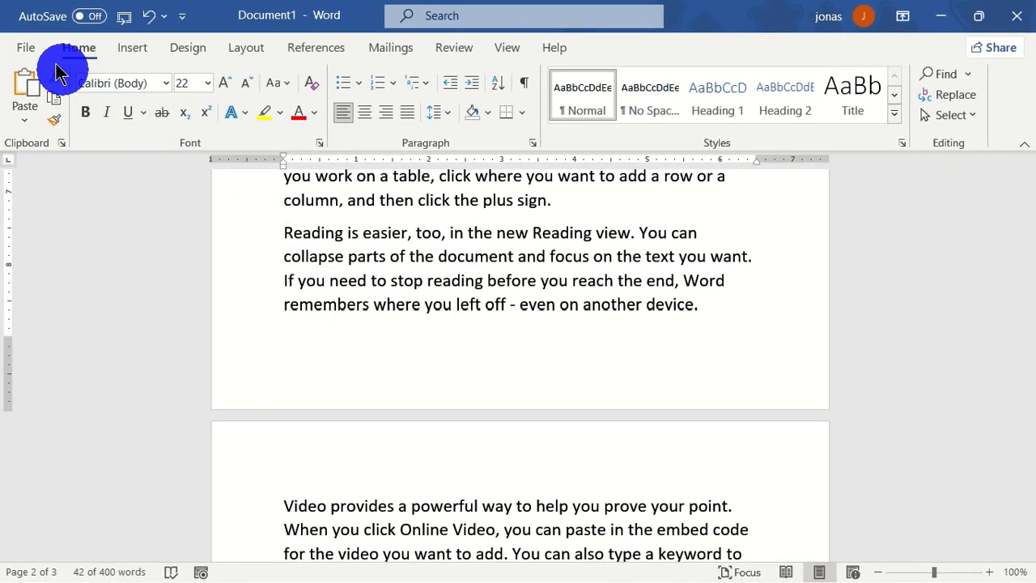
{"action": "left_click", "coordinate": [182, 18]}
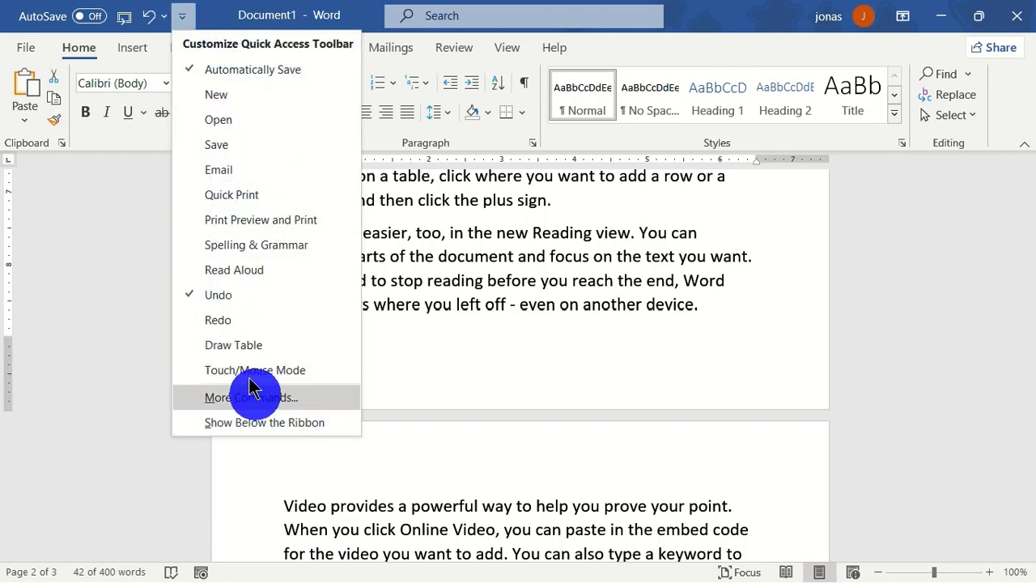
{"action": "left_click", "coordinate": [223, 95]}
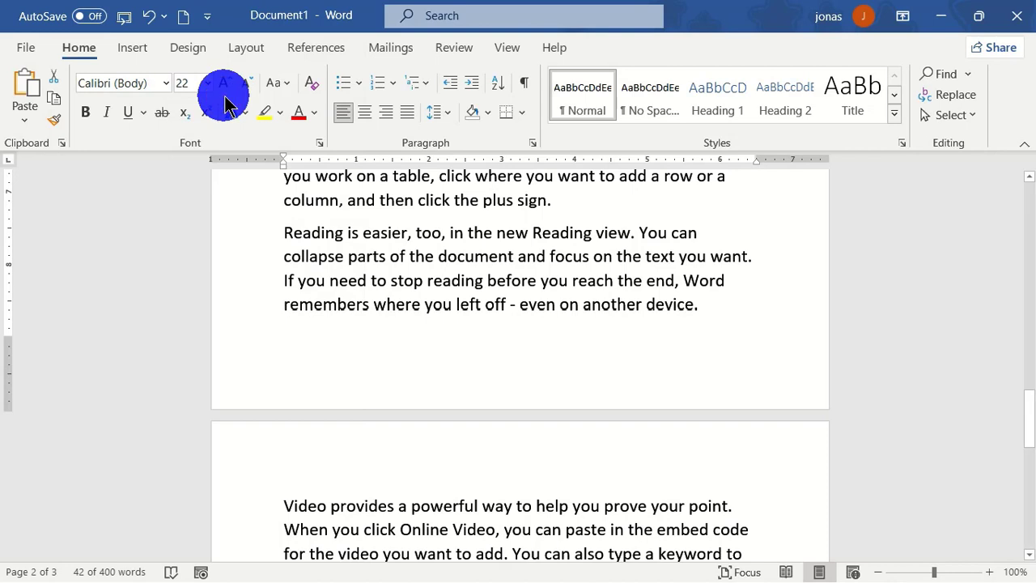
{"action": "left_click", "coordinate": [208, 18]}
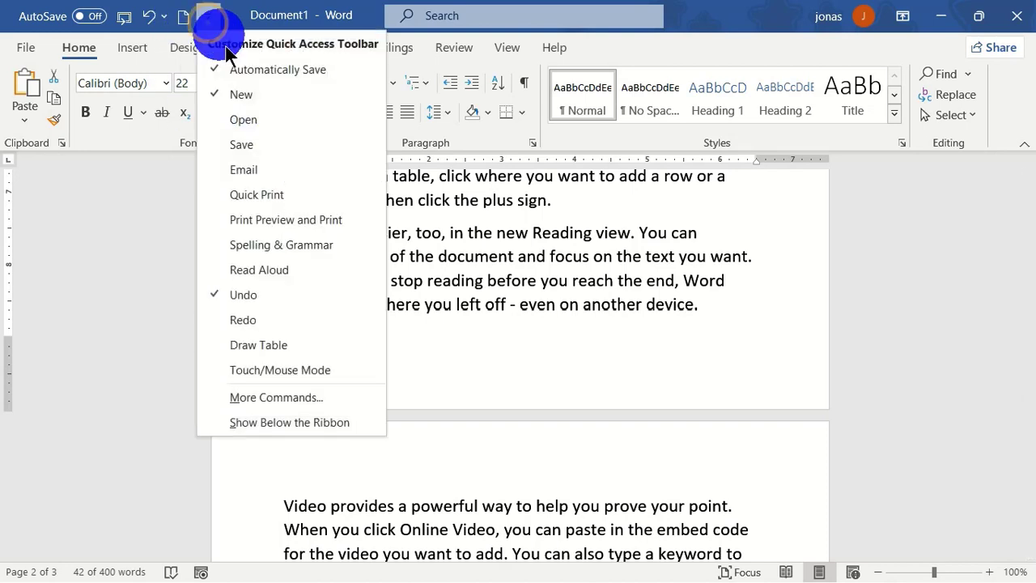
{"action": "left_click", "coordinate": [242, 120]}
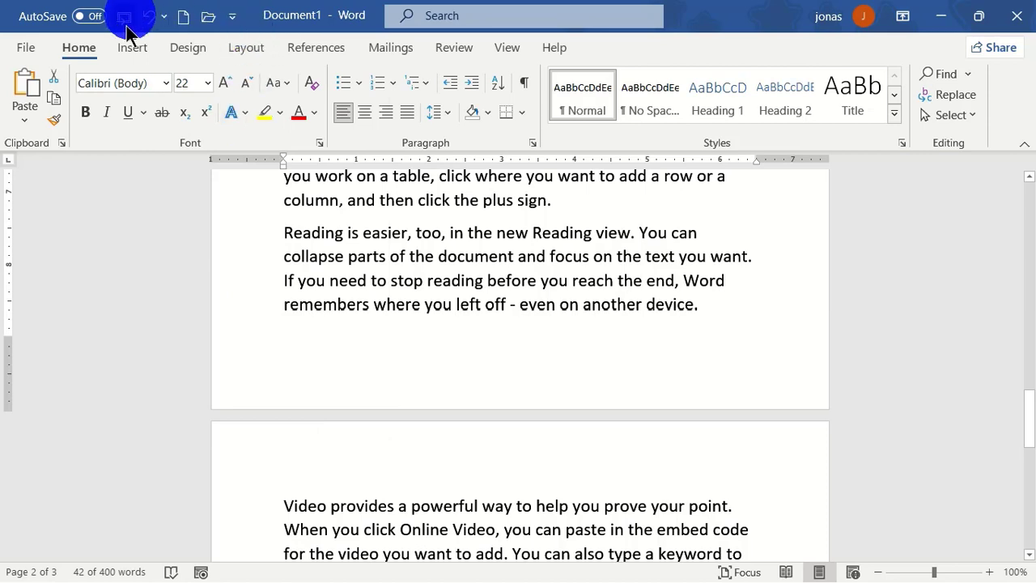
{"action": "left_click", "coordinate": [232, 16]}
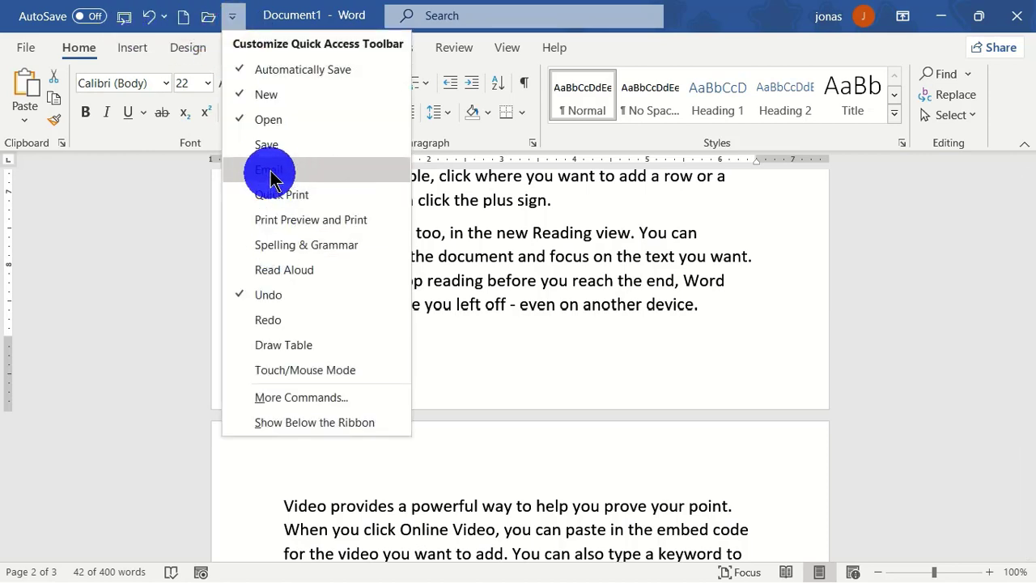
{"action": "left_click", "coordinate": [267, 145]}
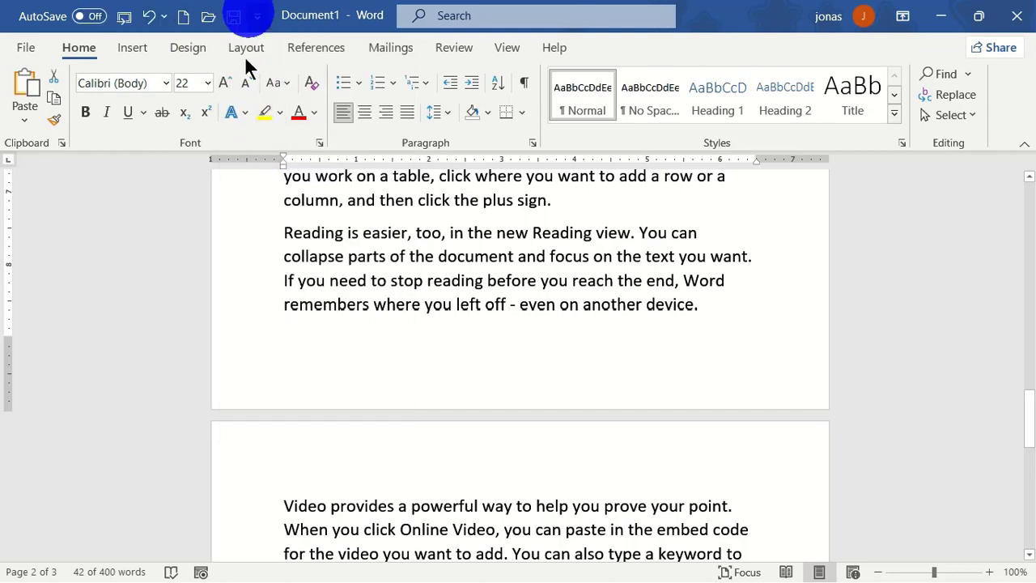
Try the Open command from the Quick Access Toolbar and return to the document
{"action": "left_click", "coordinate": [294, 272]}
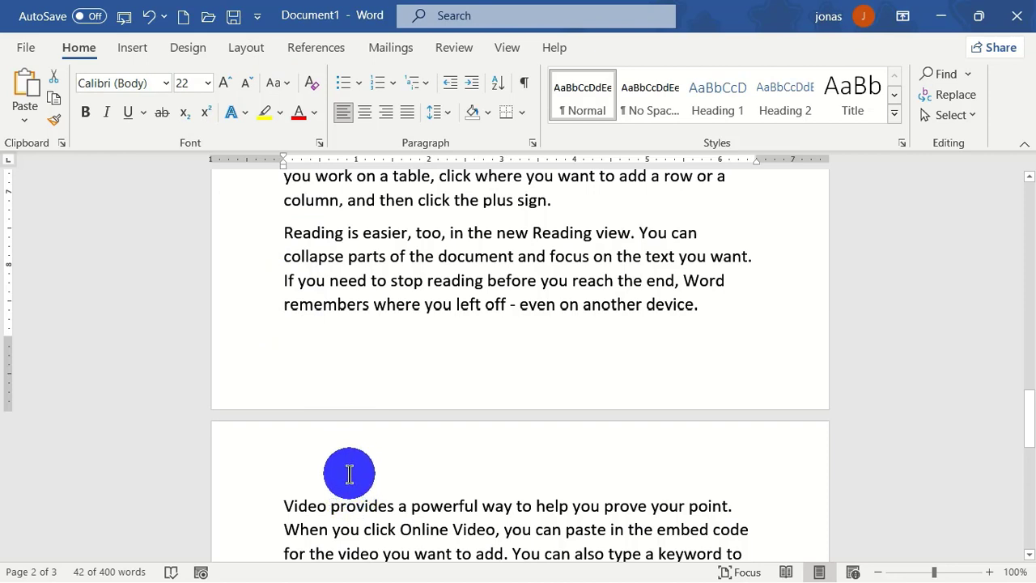
{"action": "left_click", "coordinate": [208, 16]}
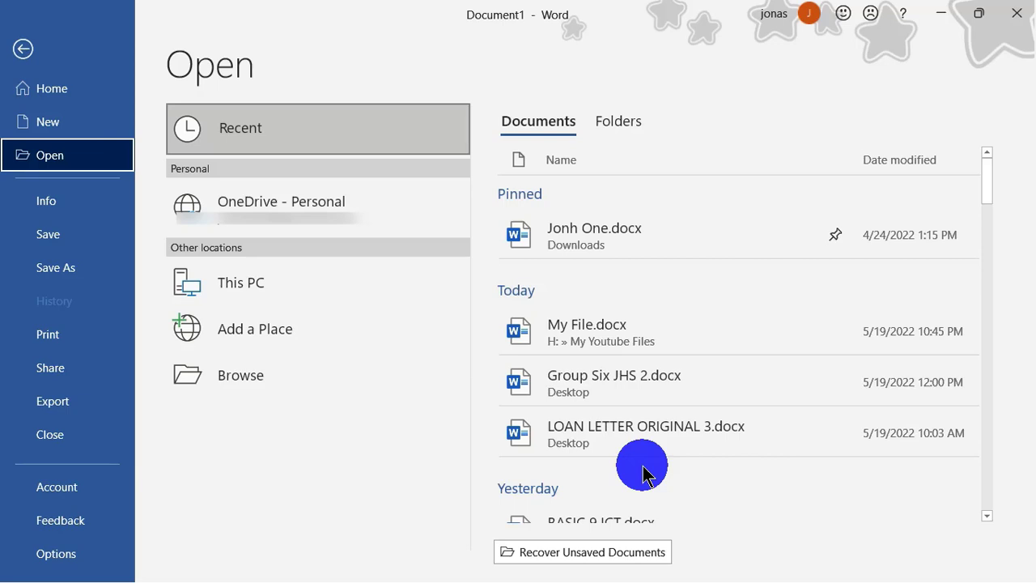
{"action": "key", "text": "Escape"}
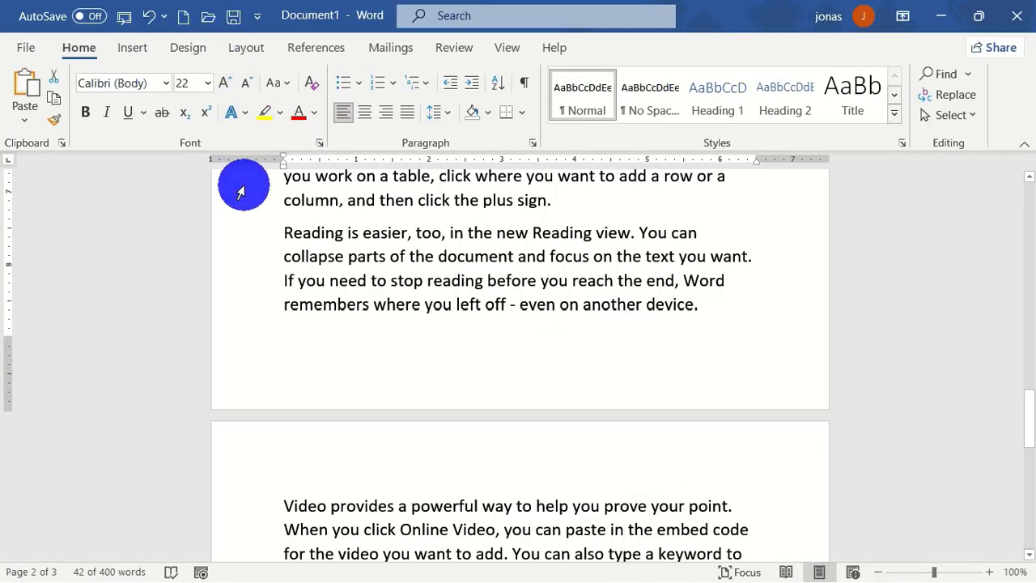
Open the full Quick Access Toolbar customization settings and list All Commands as the source
{"action": "left_click", "coordinate": [257, 18]}
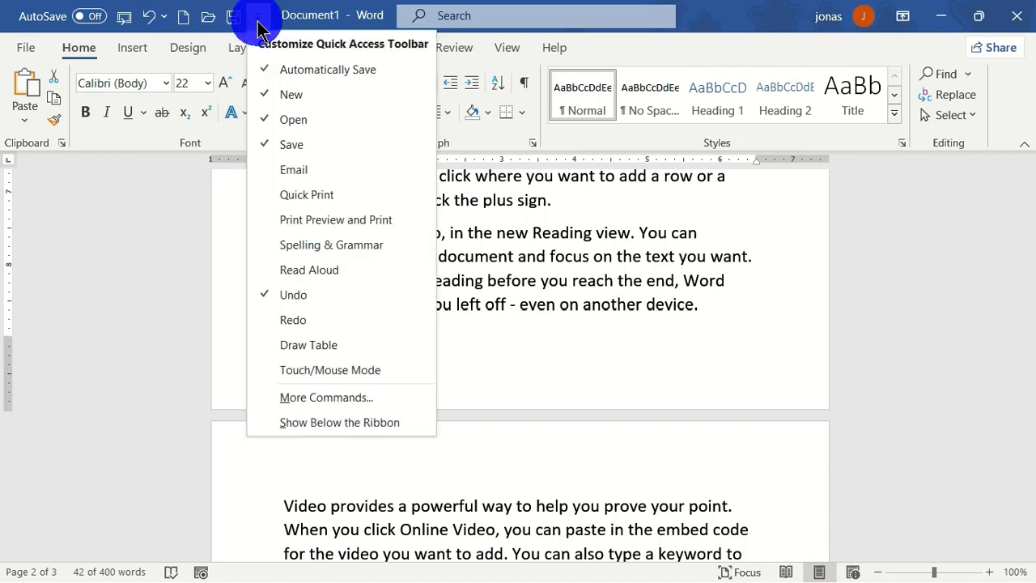
{"action": "left_click", "coordinate": [328, 399]}
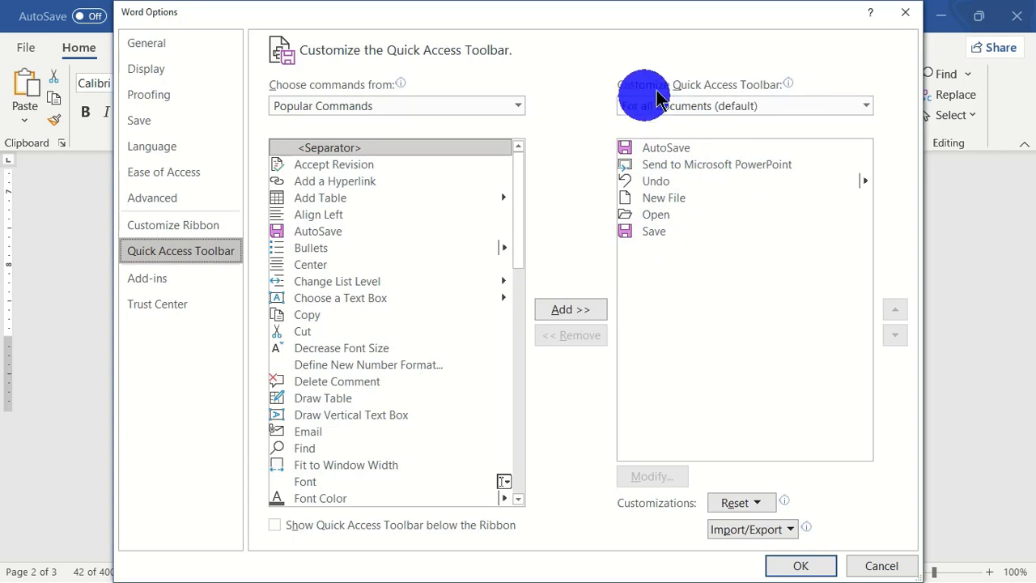
{"action": "mouse_move", "coordinate": [722, 92]}
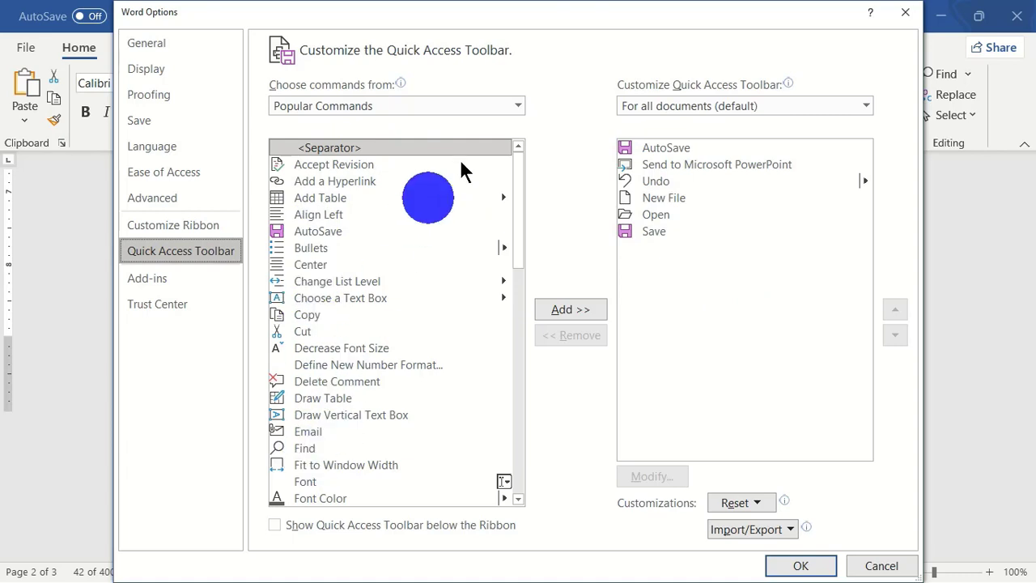
{"action": "left_click", "coordinate": [517, 106]}
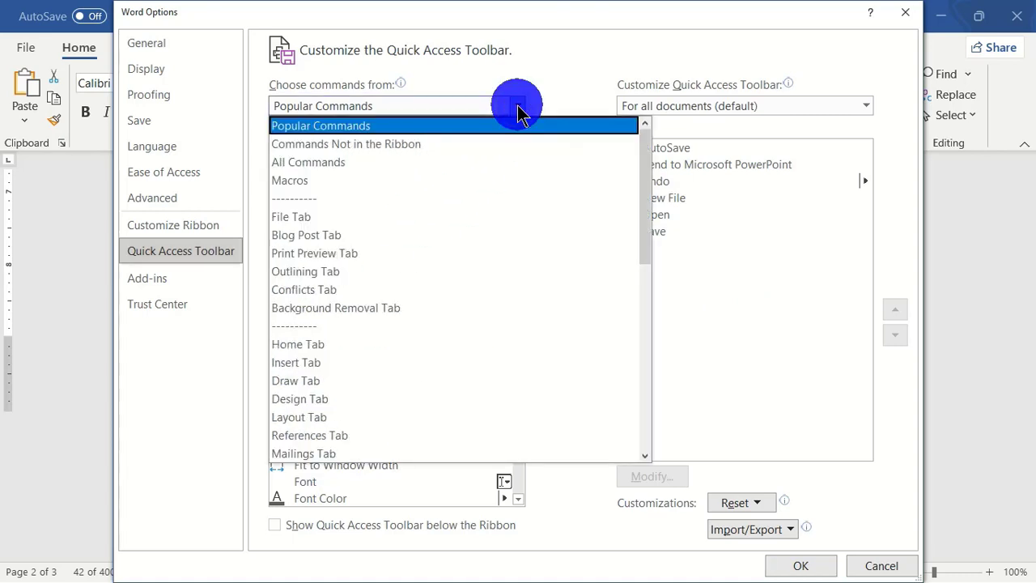
{"action": "left_click", "coordinate": [293, 162]}
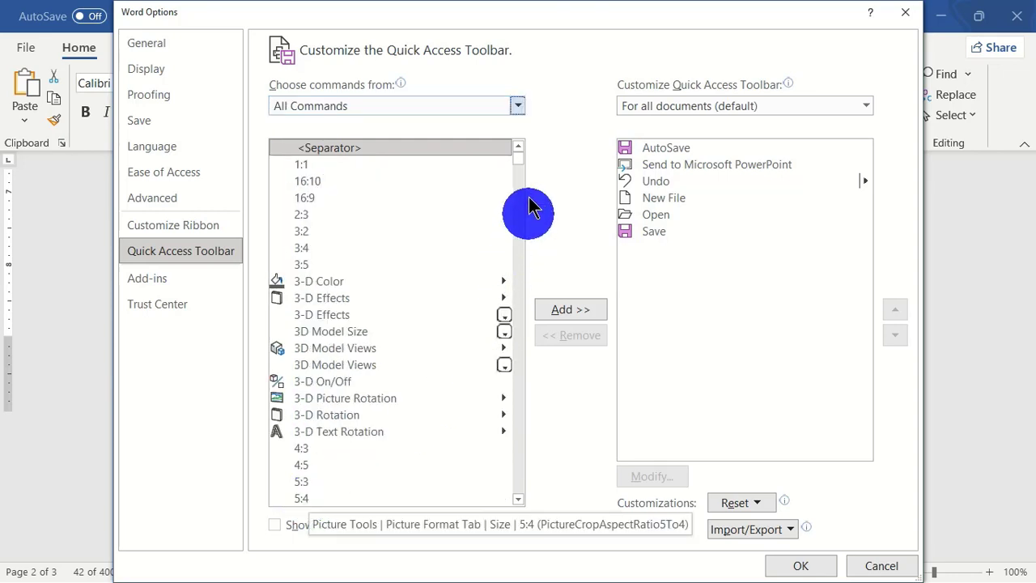
Add Bring Forward, Bullets and Collapse from the command list to the Quick Access Toolbar
{"action": "left_click_drag", "start_coordinate": [516, 158], "coordinate": [522, 203]}
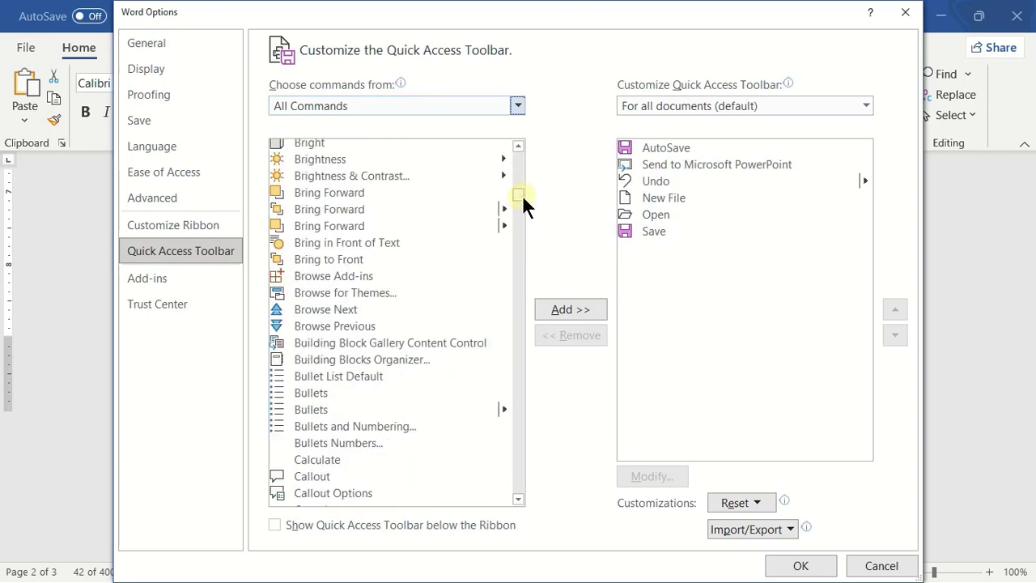
{"action": "double_click", "coordinate": [329, 207]}
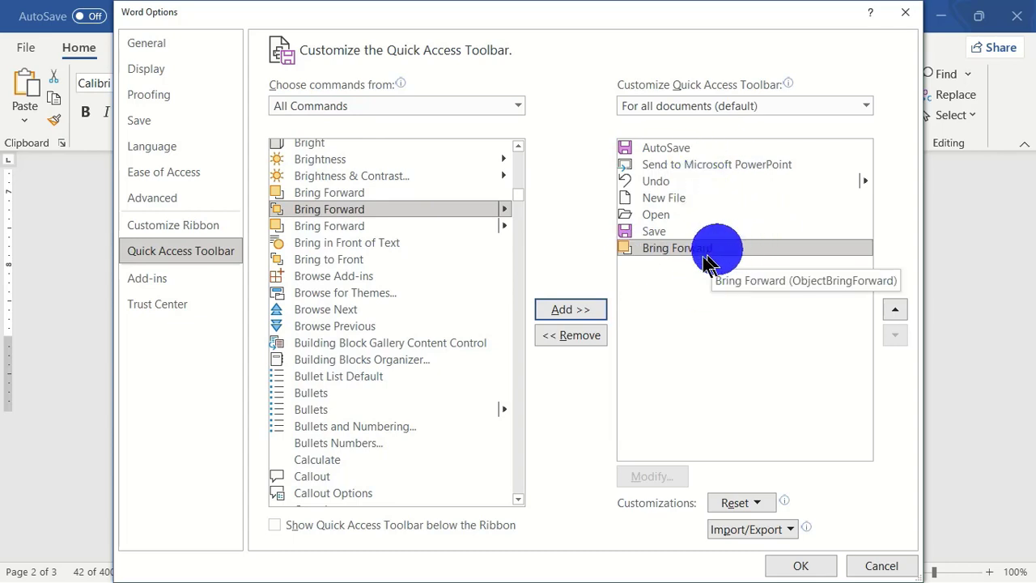
{"action": "double_click", "coordinate": [314, 393]}
{"action": "scroll", "coordinate": [370, 439], "scroll_direction": "down", "scroll_amount": 10}
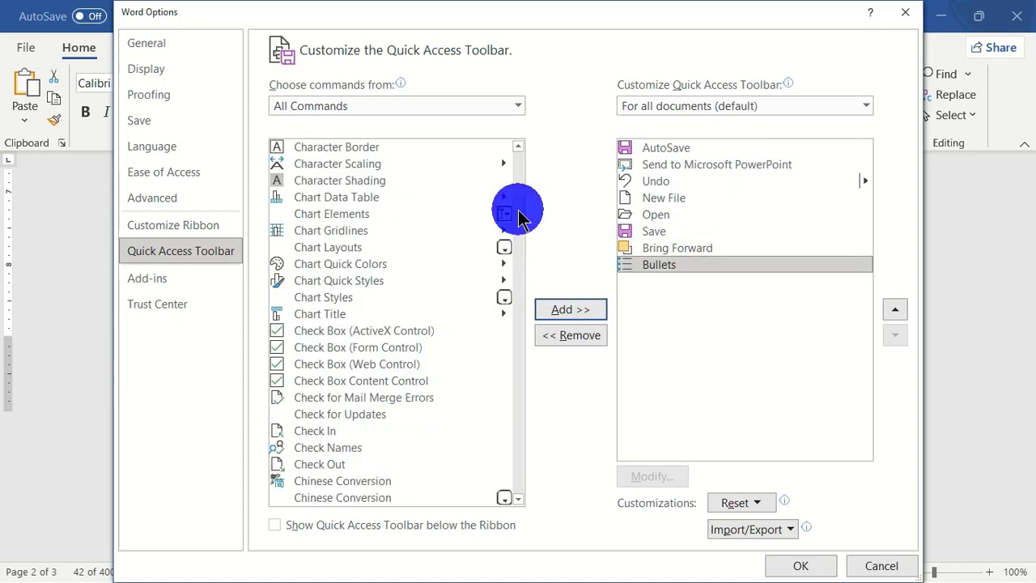
{"action": "left_click_drag", "start_coordinate": [517, 207], "coordinate": [518, 217]}
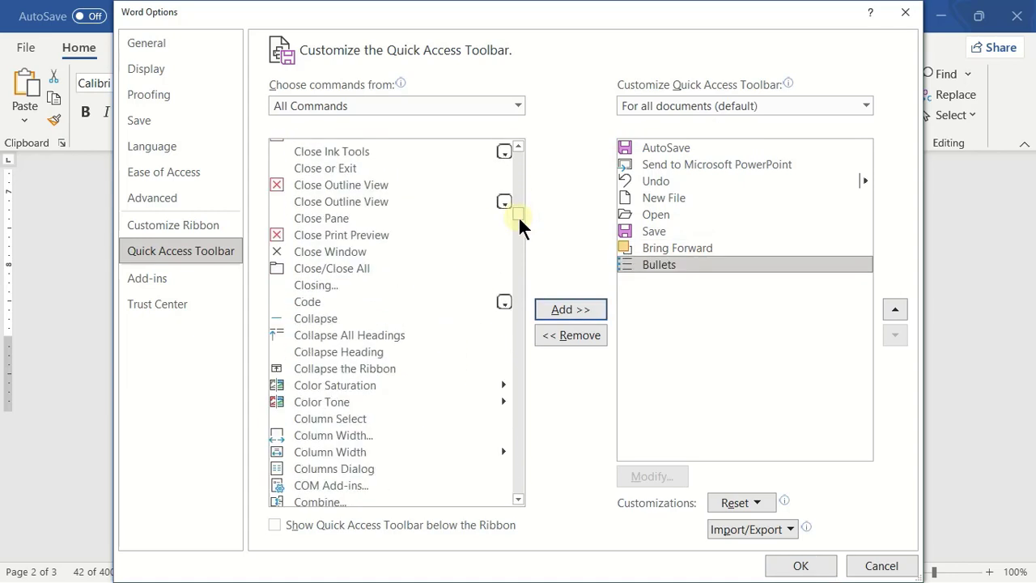
{"action": "left_click", "coordinate": [328, 319]}
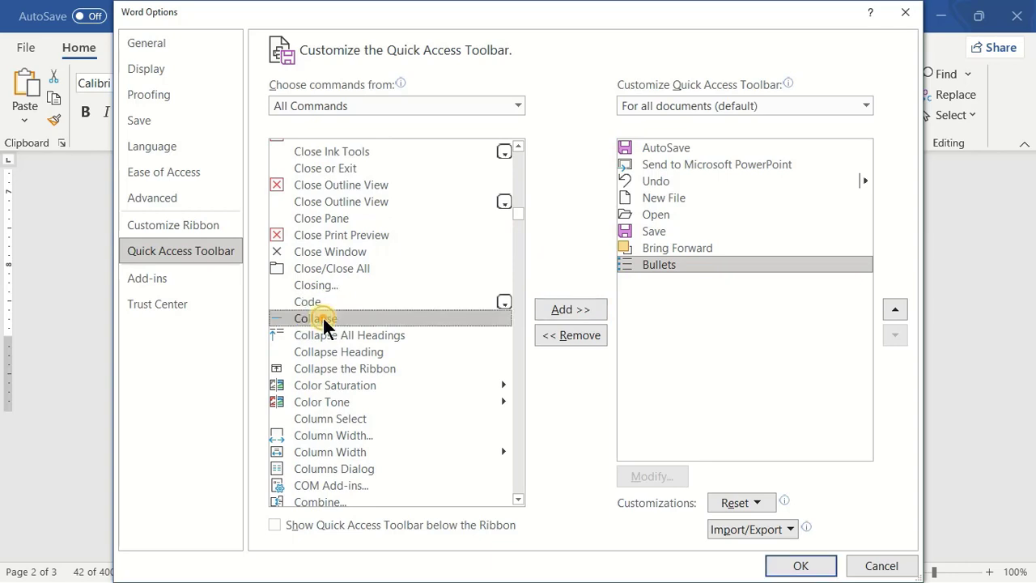
{"action": "left_click", "coordinate": [569, 309]}
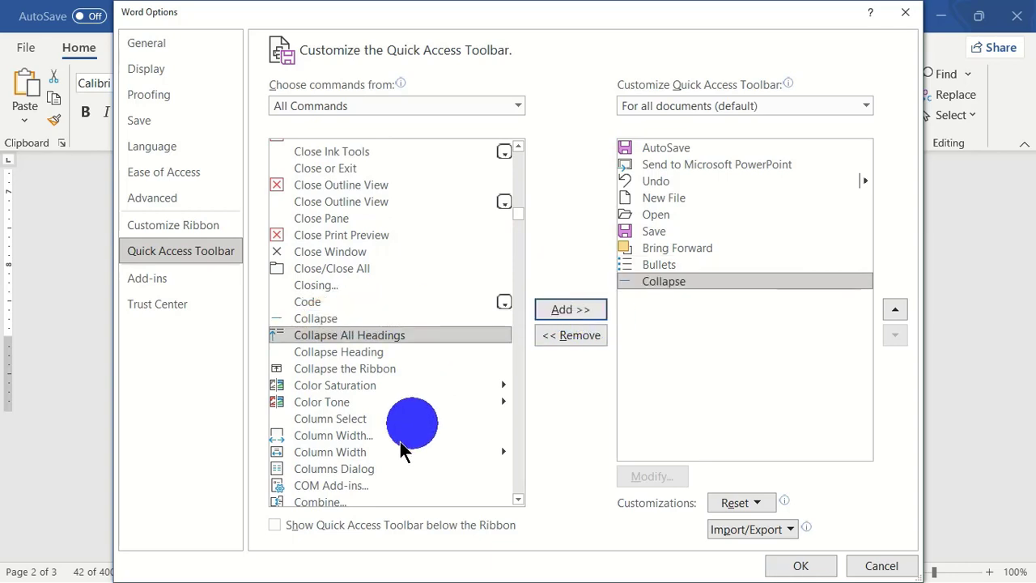
Add the Copy command to the Quick Access Toolbar and apply the customization
{"action": "scroll", "coordinate": [405, 441], "scroll_direction": "down", "scroll_amount": 6}
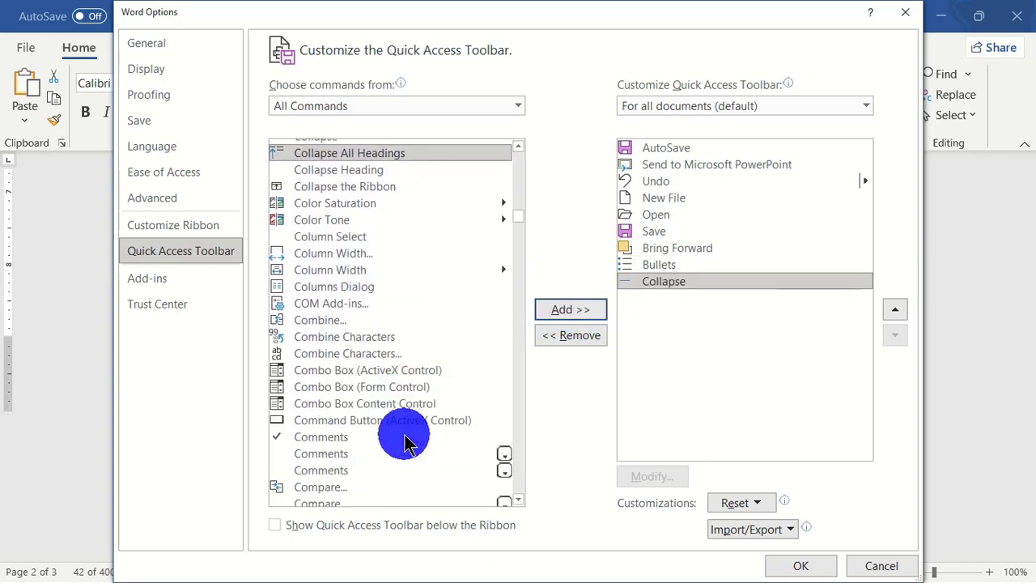
{"action": "scroll", "coordinate": [404, 441], "scroll_direction": "down", "scroll_amount": 2}
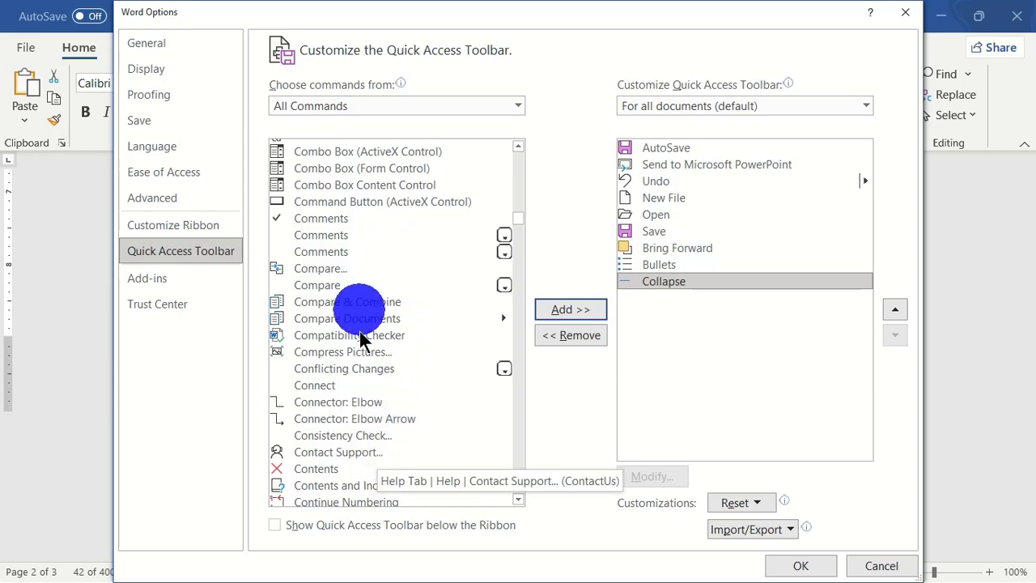
{"action": "scroll", "coordinate": [365, 377], "scroll_direction": "down", "scroll_amount": 4}
{"action": "scroll", "coordinate": [367, 386], "scroll_direction": "down", "scroll_amount": 4}
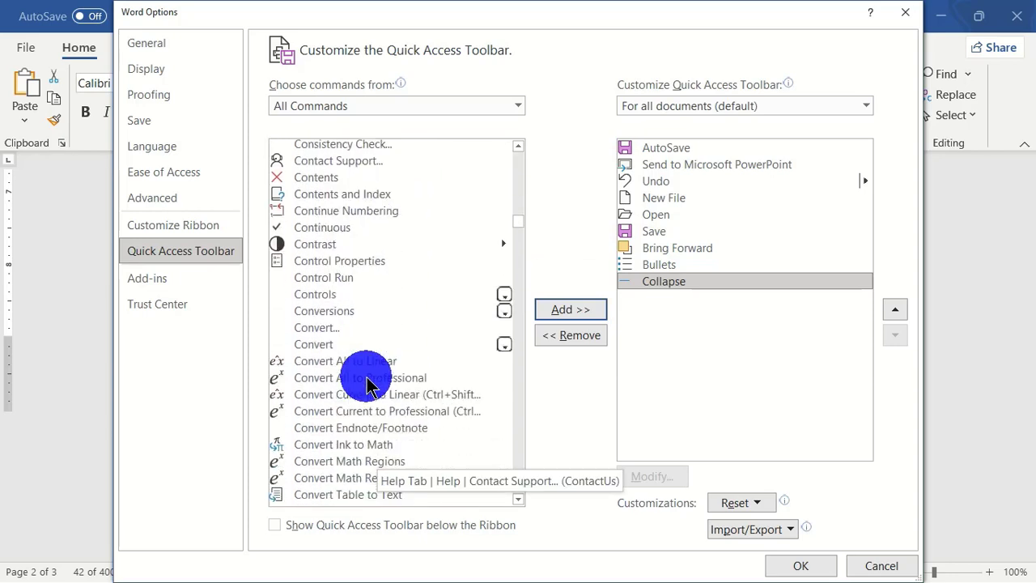
{"action": "scroll", "coordinate": [368, 387], "scroll_direction": "down", "scroll_amount": 4}
{"action": "left_click", "coordinate": [356, 319]}
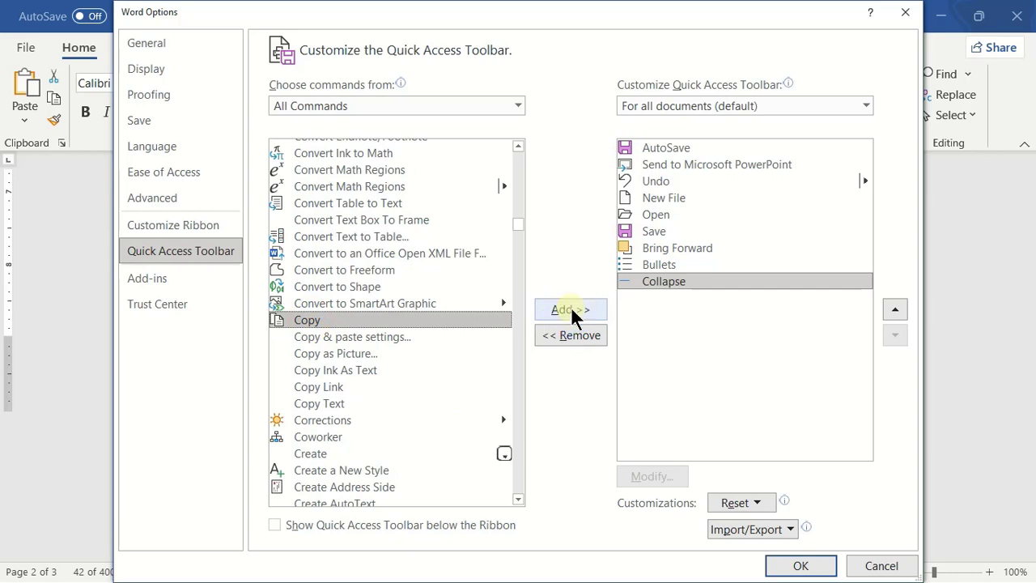
{"action": "left_click", "coordinate": [570, 310]}
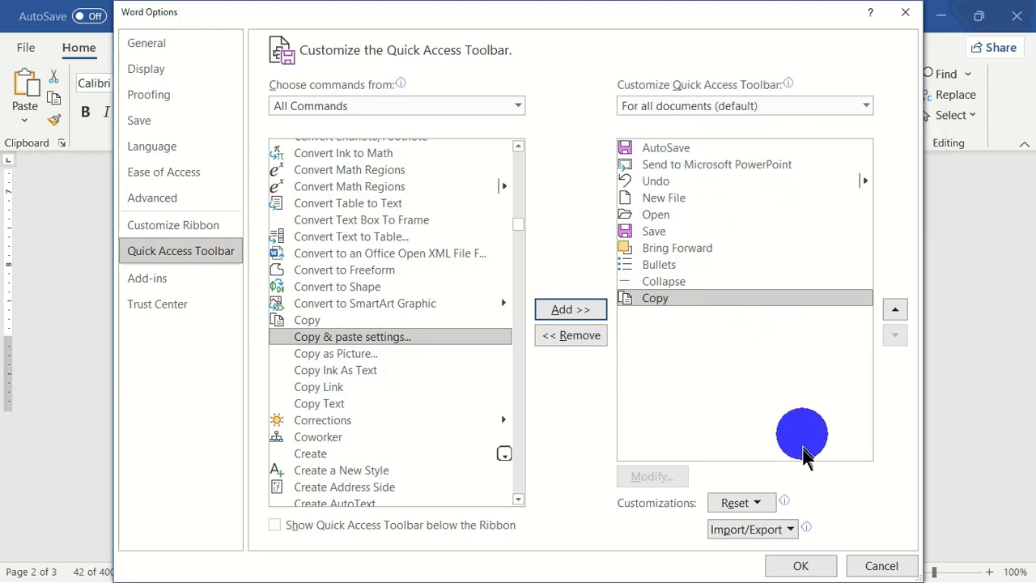
{"action": "left_click", "coordinate": [805, 567]}
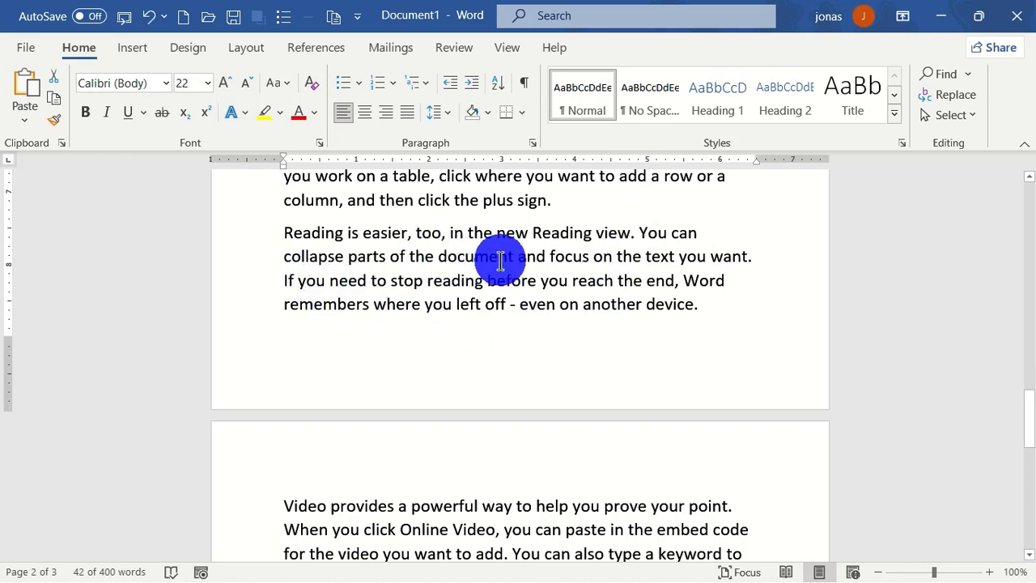
Add the Home ribbon's Paste command directly to the Quick Access Toolbar
{"action": "left_click", "coordinate": [79, 49]}
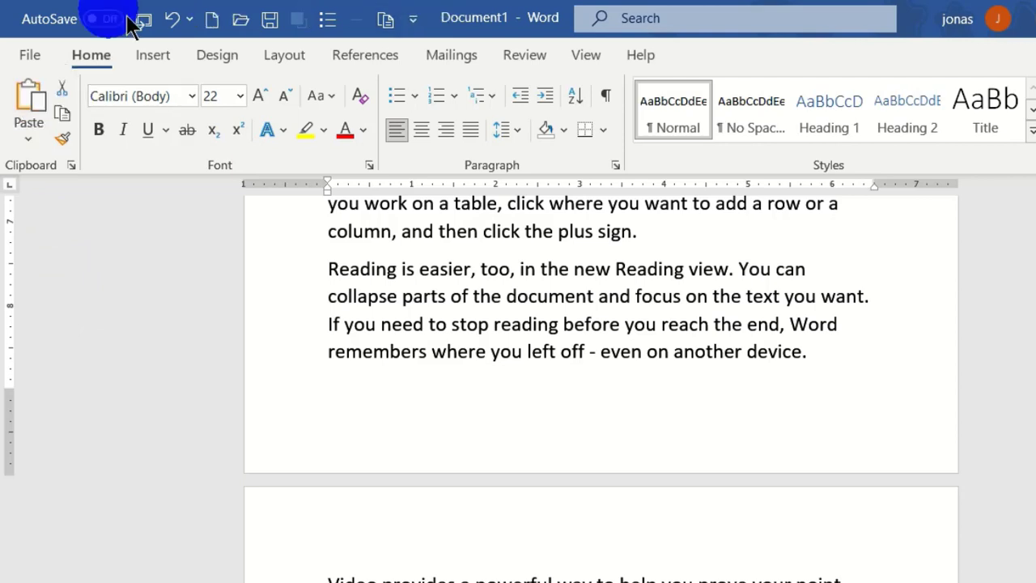
{"action": "right_click", "coordinate": [26, 98]}
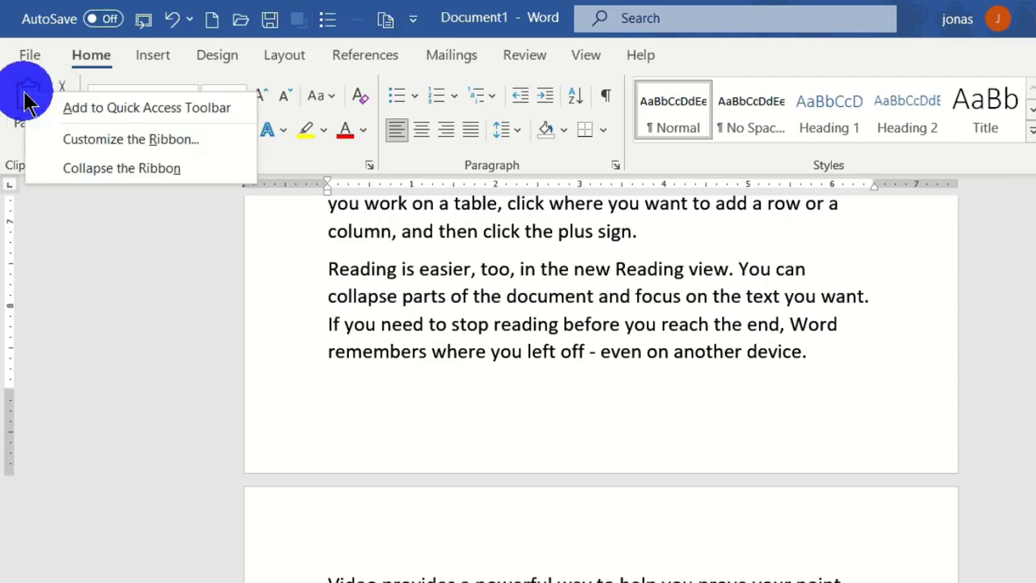
{"action": "left_click", "coordinate": [96, 109]}
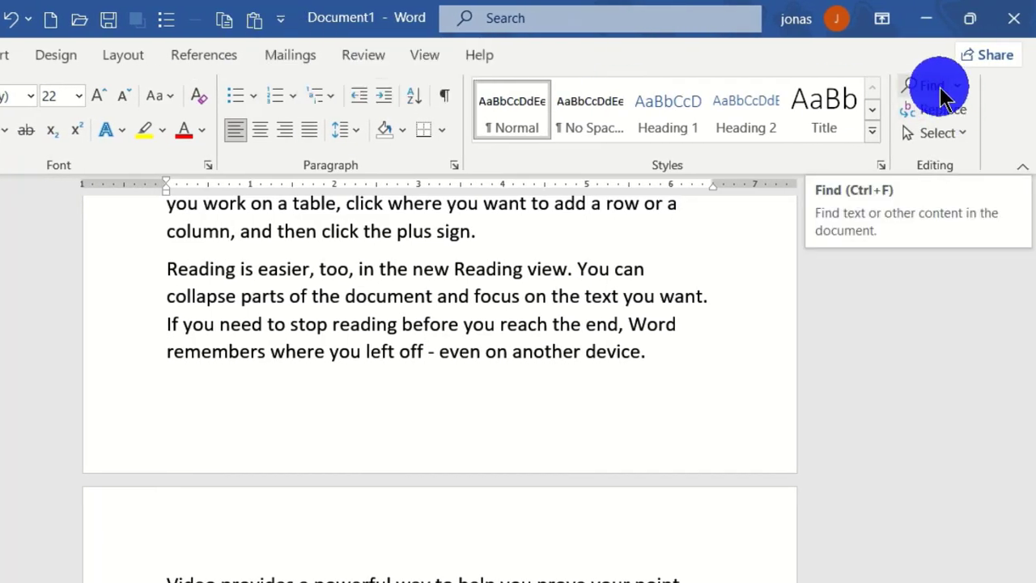
Add the ribbon's Find command to the Quick Access Toolbar, try it from there and close the search pane
{"action": "right_click", "coordinate": [935, 97]}
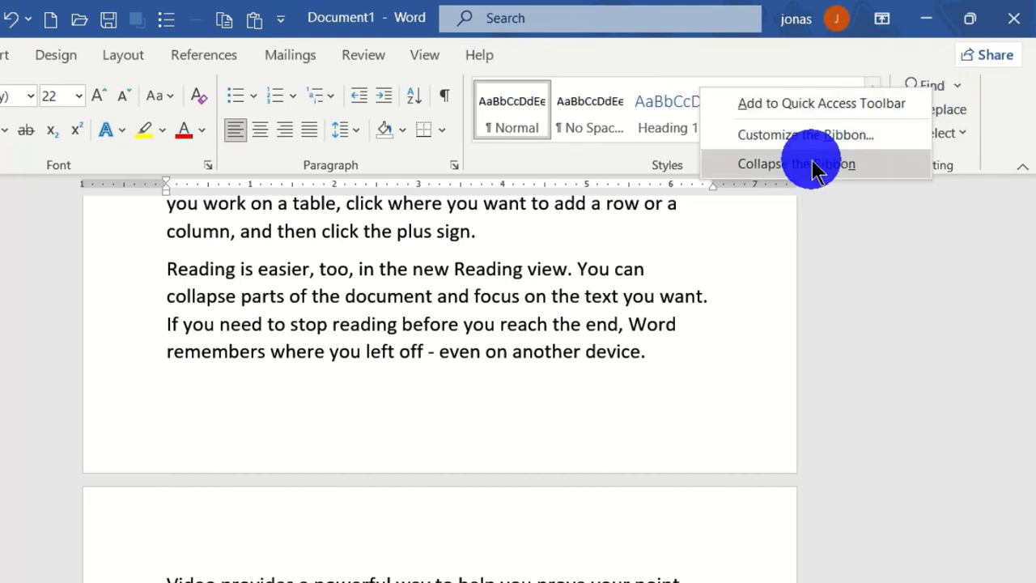
{"action": "left_click", "coordinate": [805, 104]}
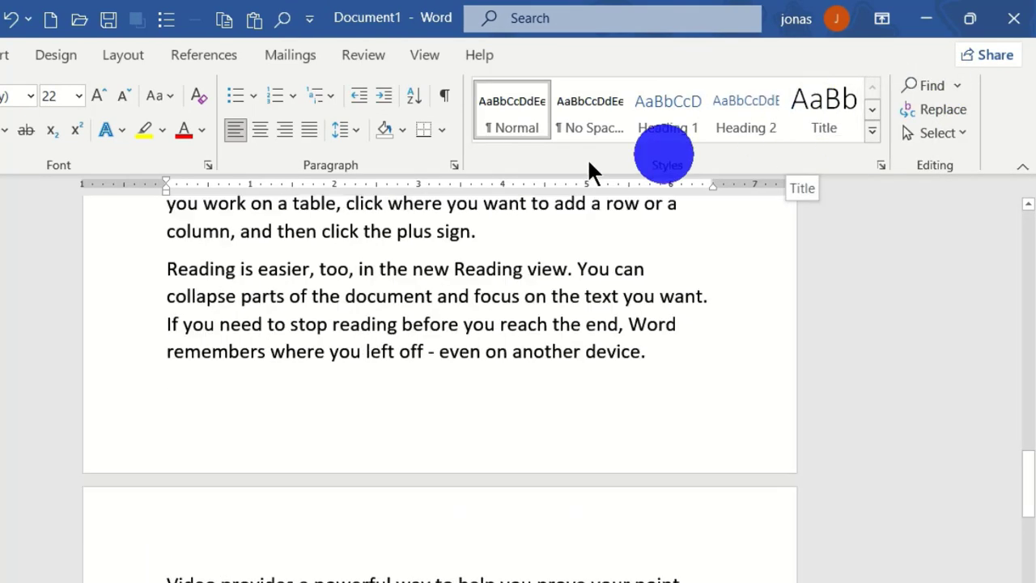
{"action": "left_click", "coordinate": [283, 19]}
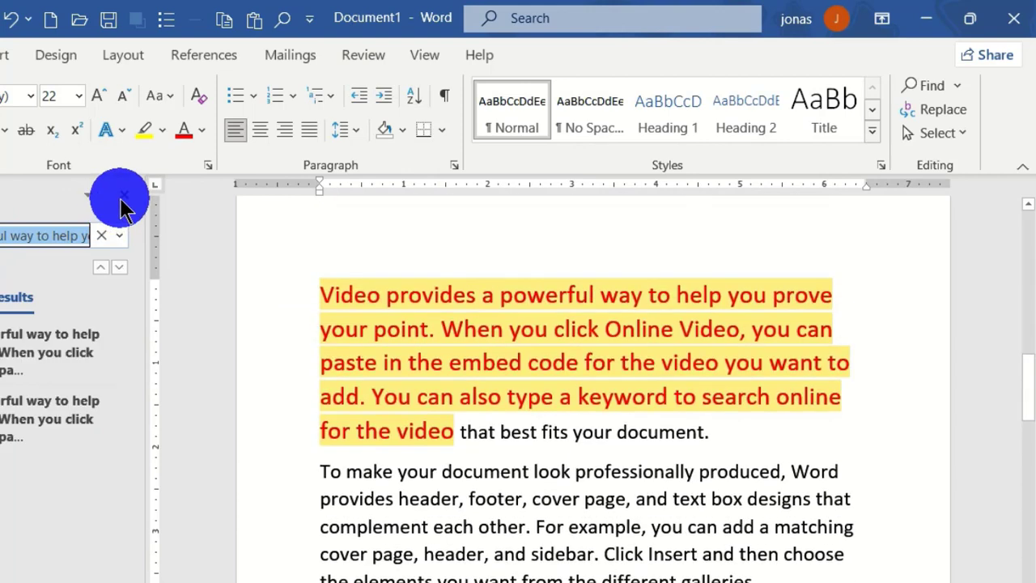
{"action": "left_click", "coordinate": [123, 195]}
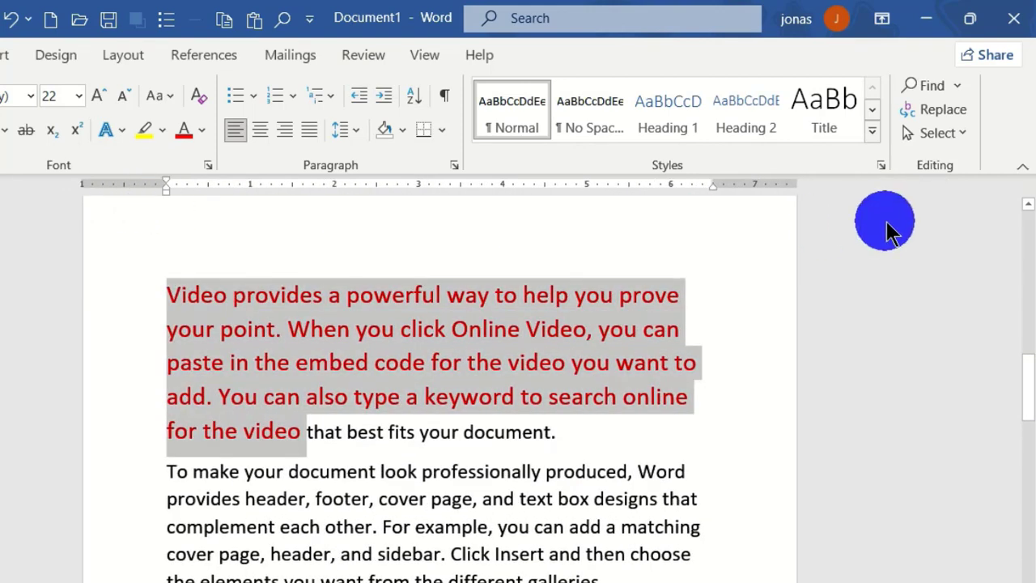
Add the ribbon's Replace and Align Right commands directly to the Quick Access Toolbar
{"action": "right_click", "coordinate": [944, 113]}
{"action": "left_click", "coordinate": [858, 127]}
{"action": "left_click", "coordinate": [824, 109]}
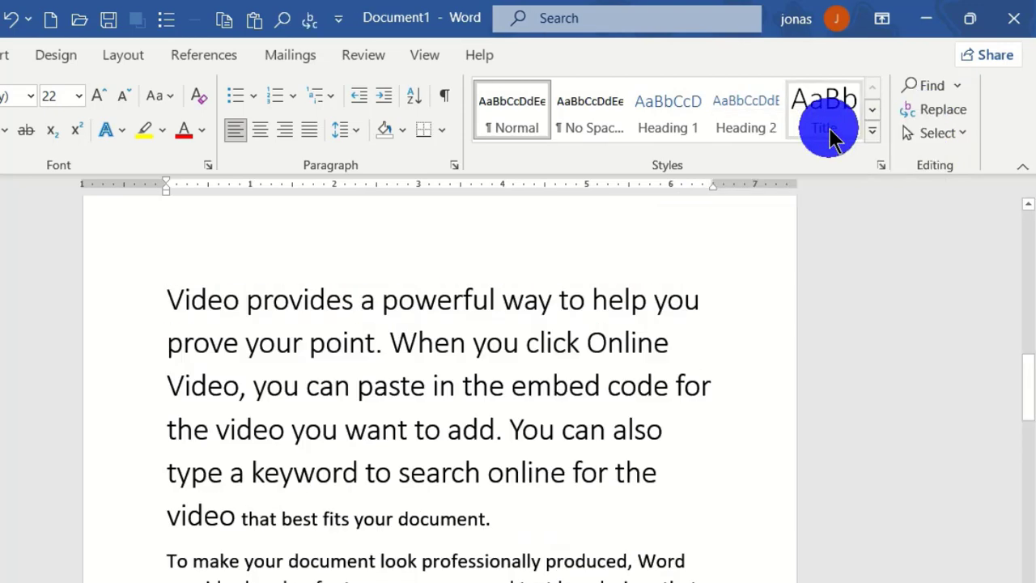
{"action": "right_click", "coordinate": [281, 141]}
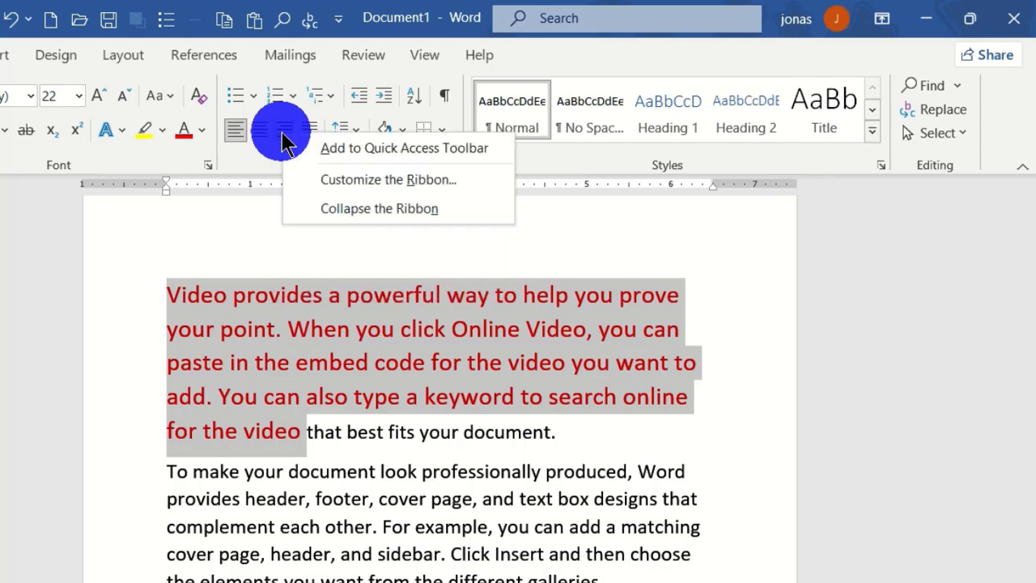
{"action": "left_click", "coordinate": [383, 149]}
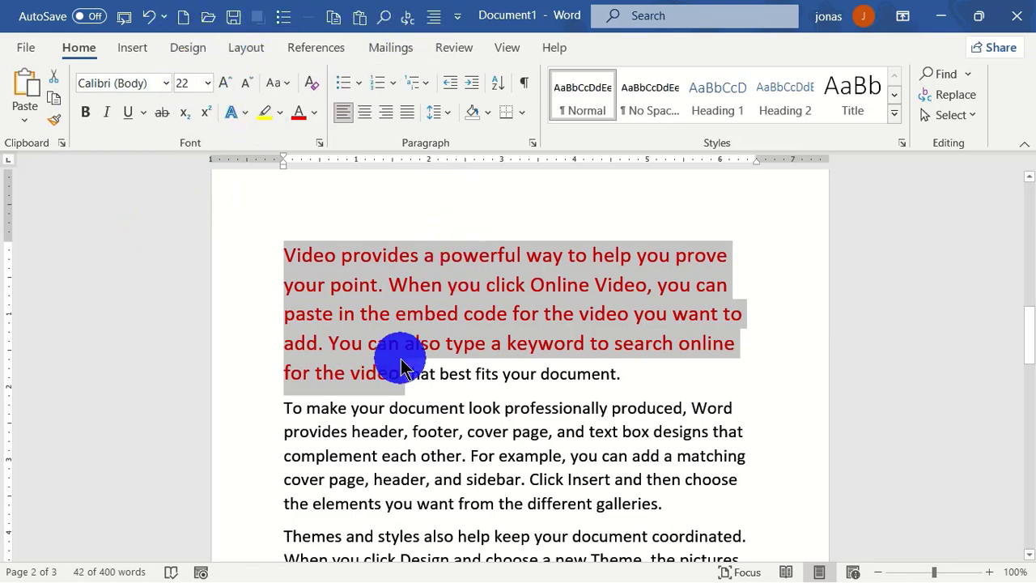
{"action": "left_click", "coordinate": [458, 17]}
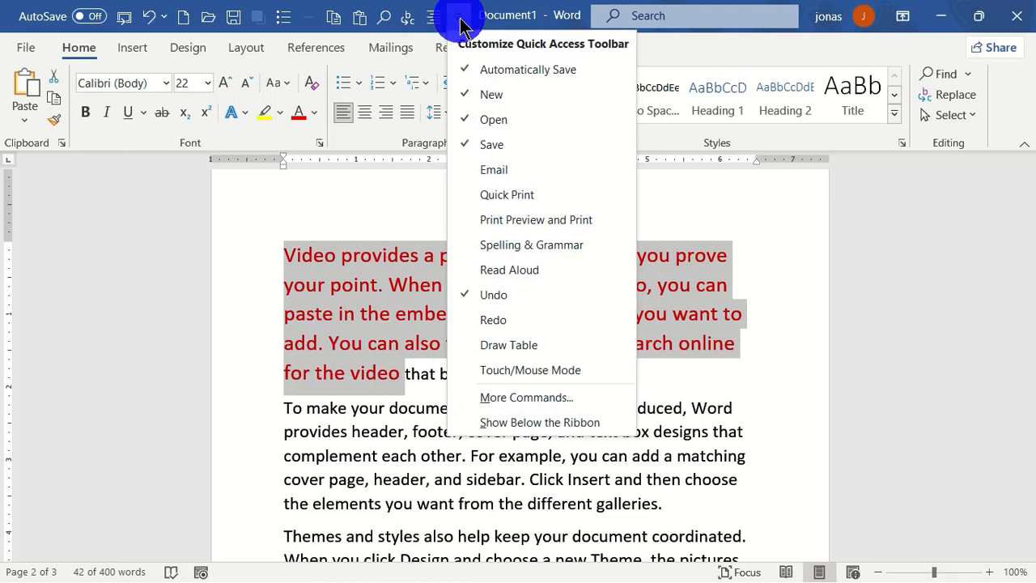
{"action": "left_click", "coordinate": [518, 397]}
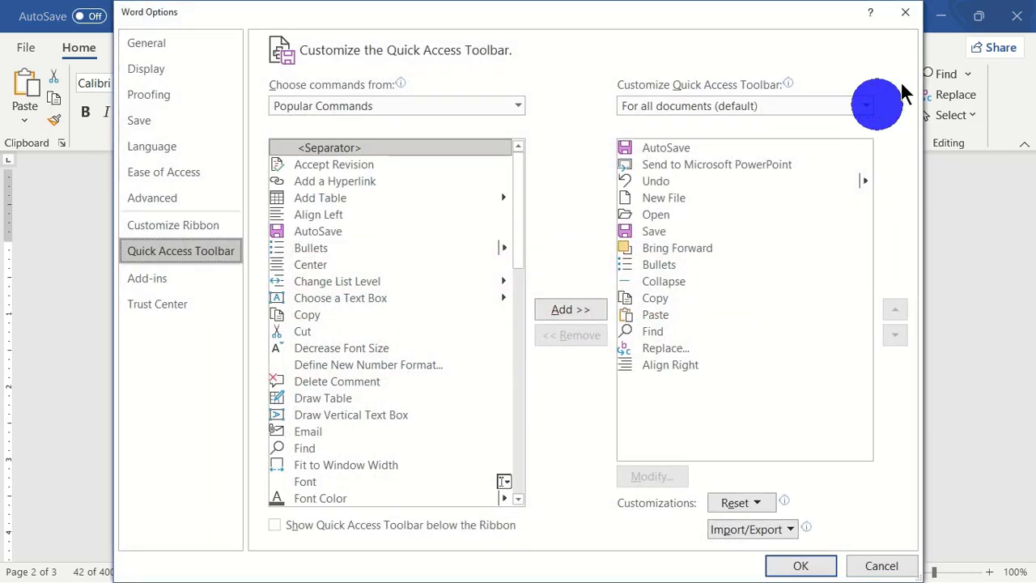
{"action": "left_click", "coordinate": [904, 12]}
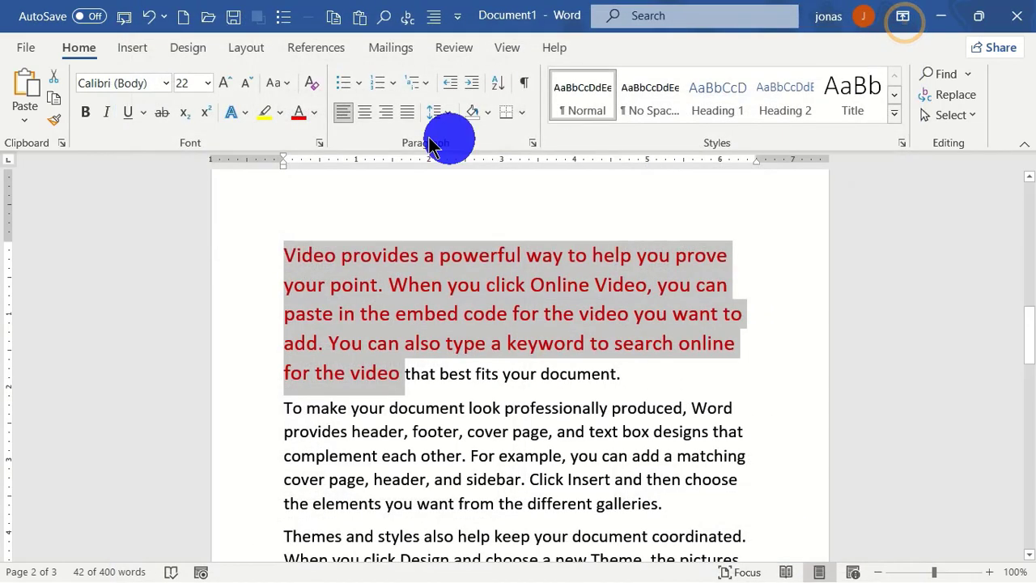
Open the Quick Access Toolbar customization options and add two separators to the toolbar's command list
{"action": "right_click", "coordinate": [316, 70]}
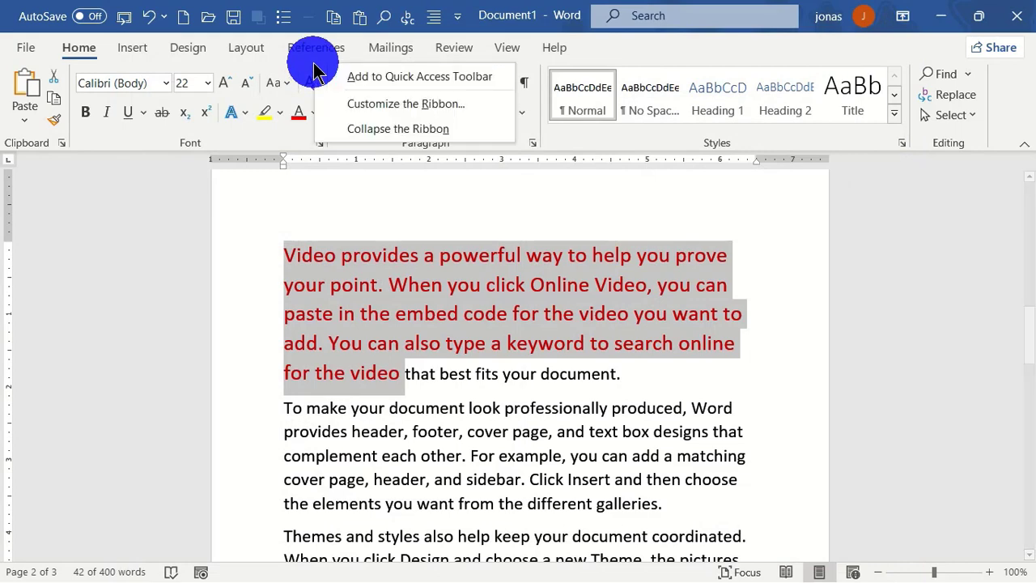
{"action": "left_click", "coordinate": [399, 103]}
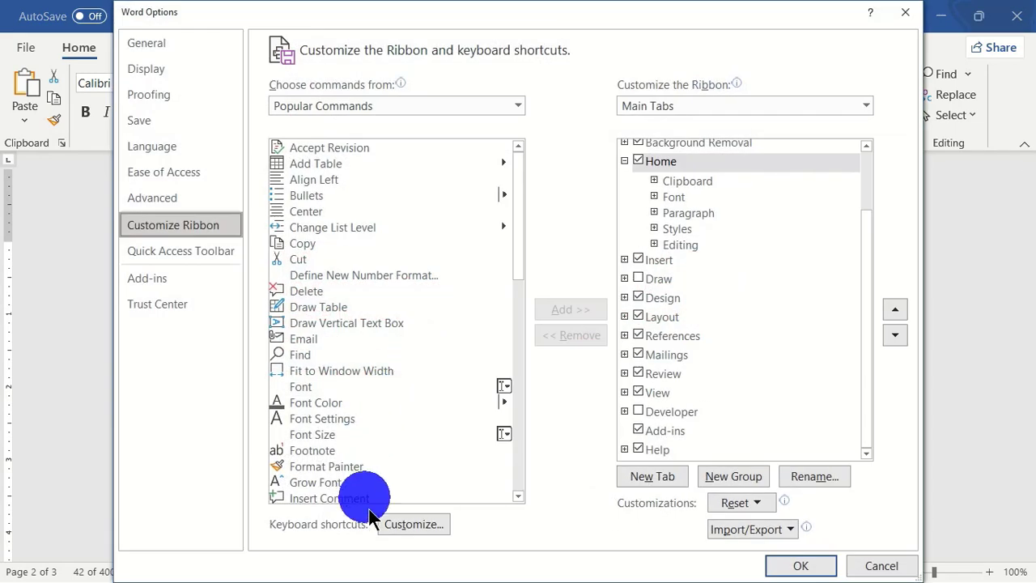
{"action": "left_click", "coordinate": [171, 12]}
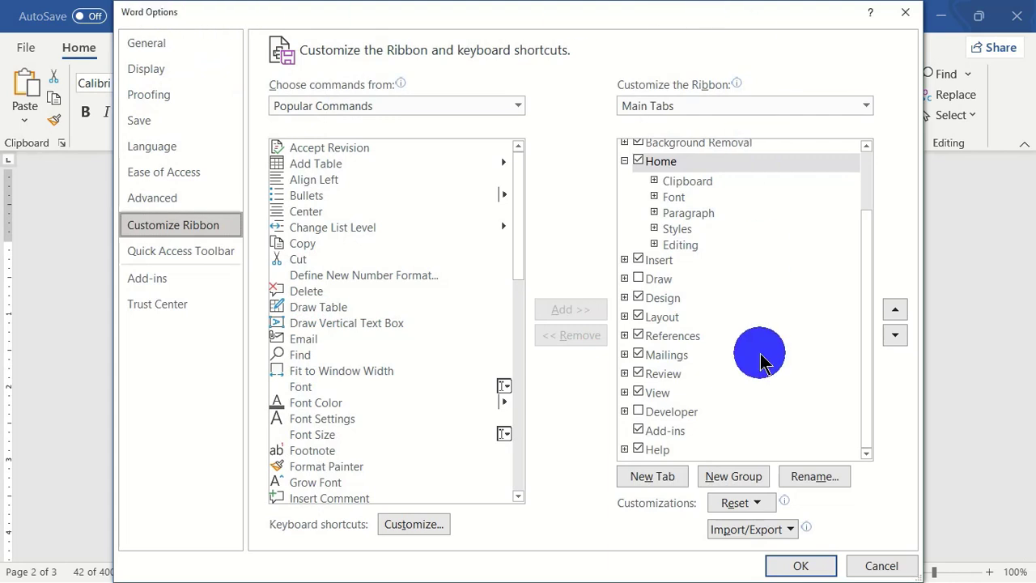
{"action": "left_click", "coordinate": [162, 253]}
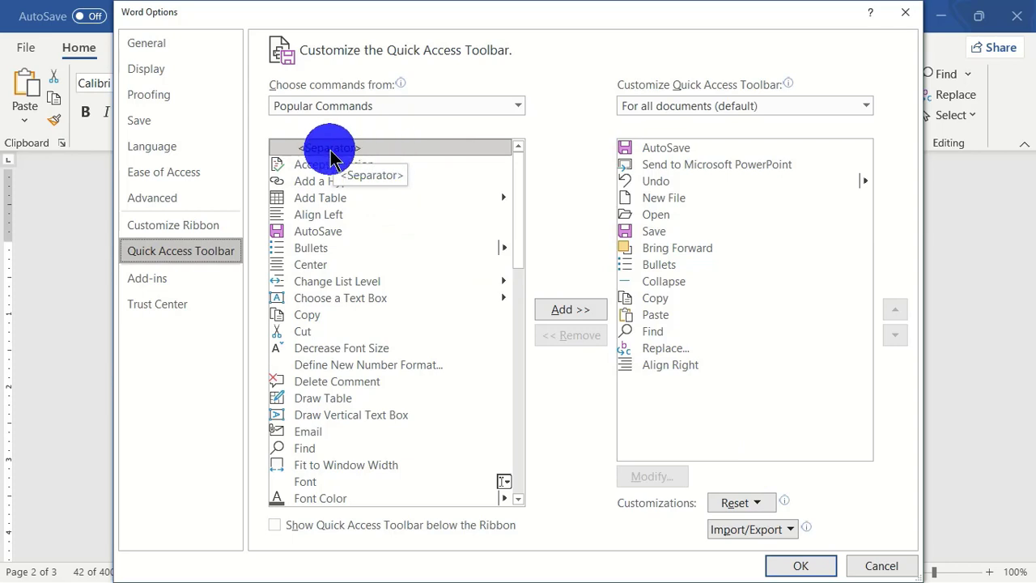
{"action": "left_click", "coordinate": [568, 310]}
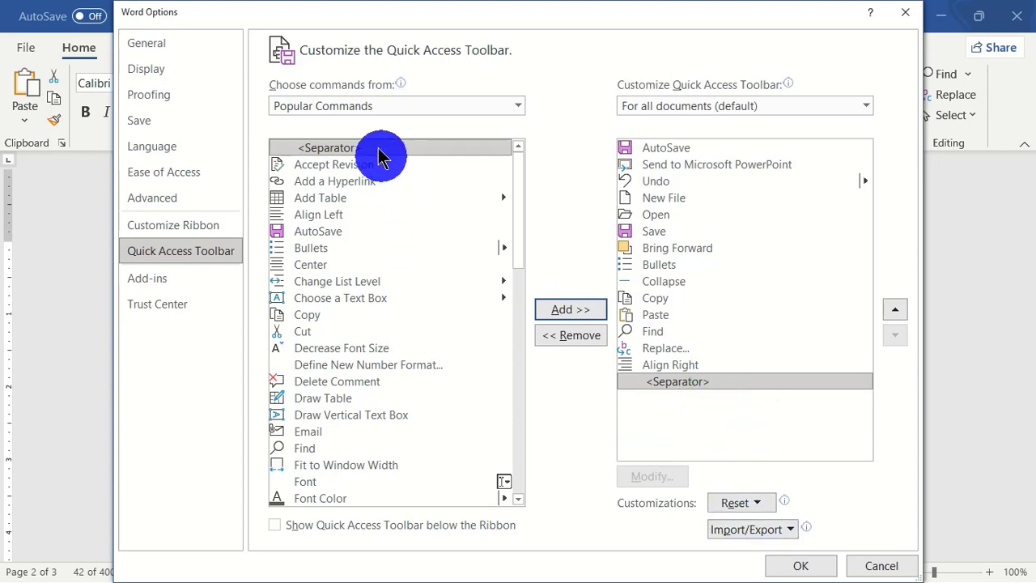
{"action": "left_click", "coordinate": [577, 315]}
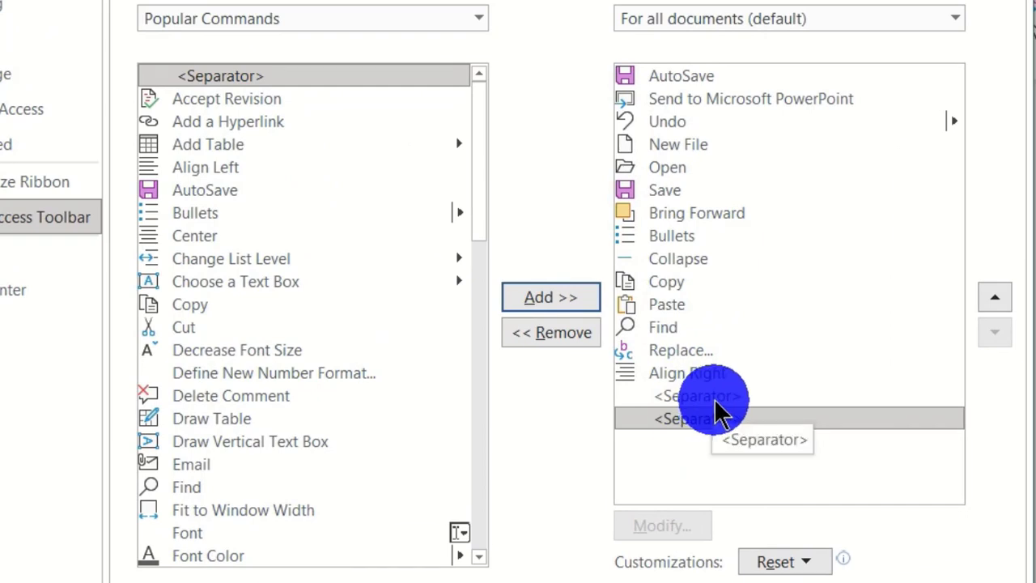
Move the first of the two separators up the toolbar list to between New File and Open
{"action": "left_click", "coordinate": [713, 400]}
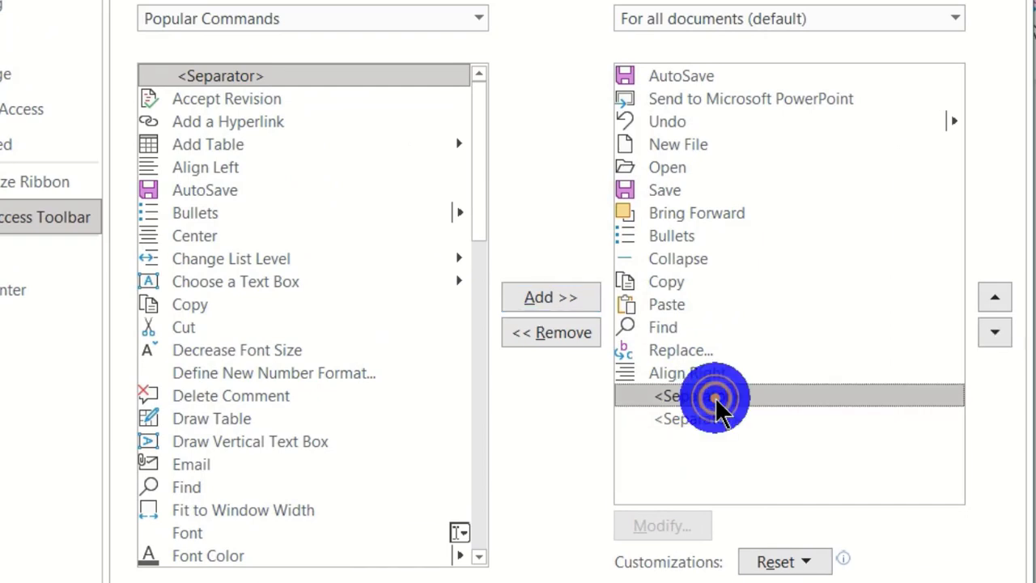
{"action": "left_click", "coordinate": [994, 303]}
{"action": "left_click", "coordinate": [994, 304]}
{"action": "left_click", "coordinate": [994, 303]}
{"action": "left_click", "coordinate": [994, 303]}
{"action": "left_click", "coordinate": [994, 304]}
{"action": "left_click", "coordinate": [995, 303]}
{"action": "left_click", "coordinate": [995, 303]}
{"action": "left_click", "coordinate": [995, 304]}
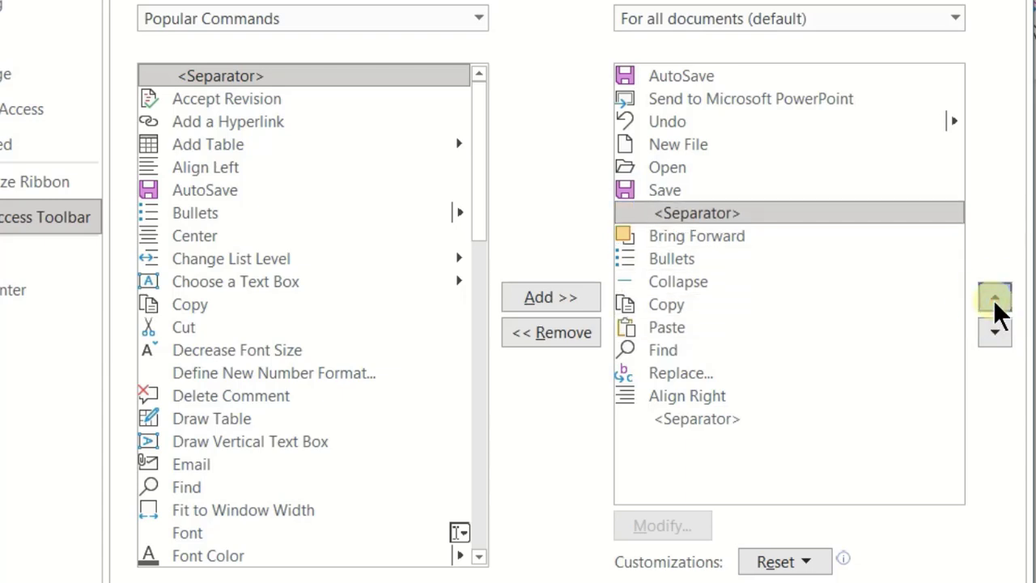
{"action": "left_click", "coordinate": [995, 304]}
{"action": "left_click", "coordinate": [994, 304]}
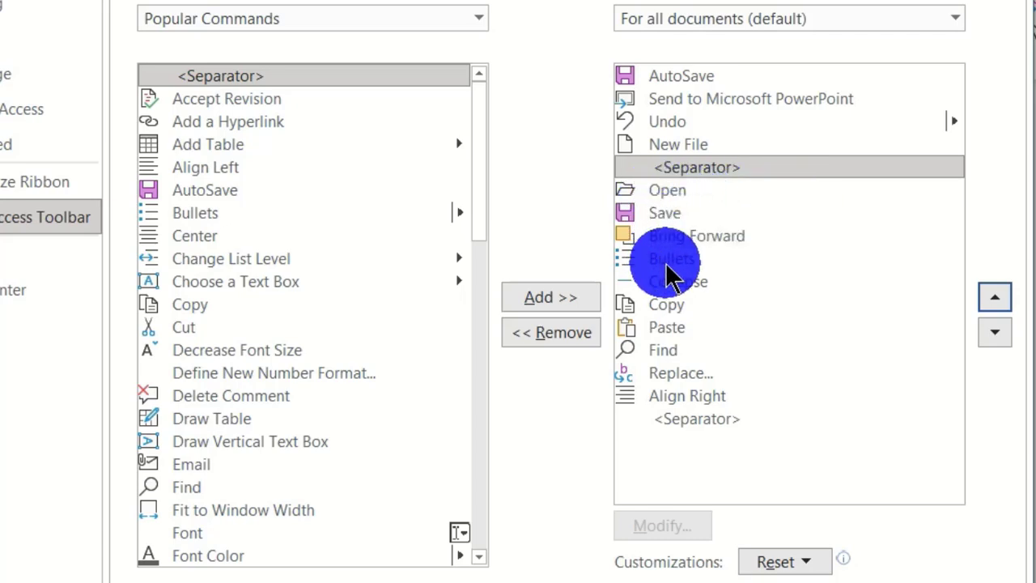
Move the separator at the end of the toolbar list up to between Bullets and Collapse
{"action": "left_click", "coordinate": [682, 418]}
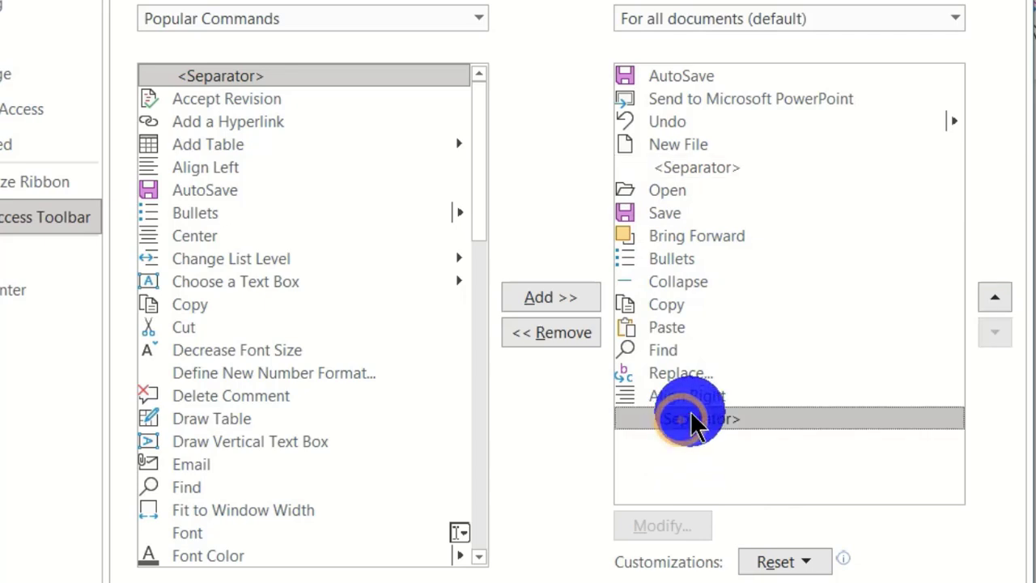
{"action": "left_click", "coordinate": [995, 297]}
{"action": "left_click", "coordinate": [994, 297]}
{"action": "left_click", "coordinate": [995, 297]}
{"action": "left_click", "coordinate": [994, 297]}
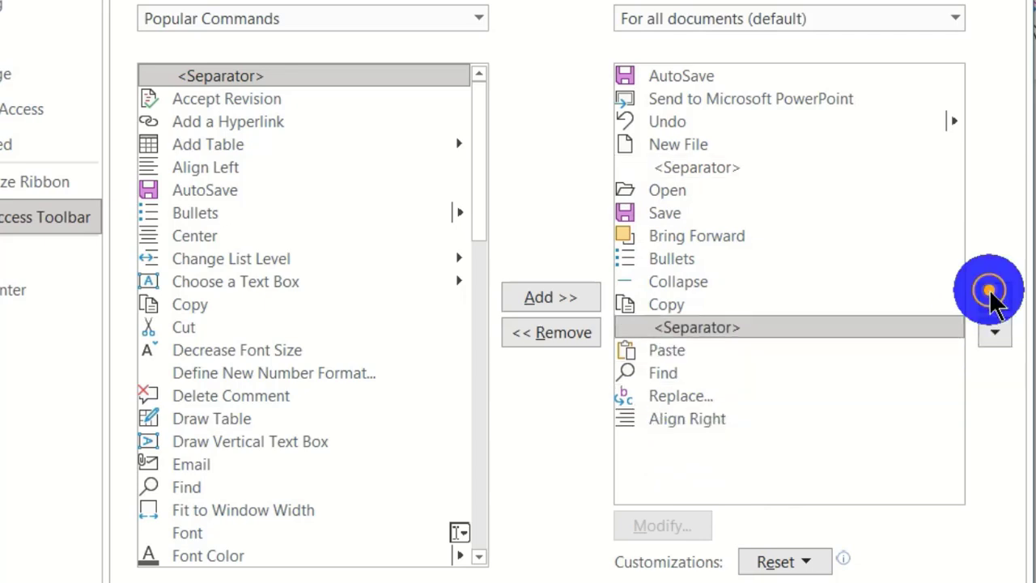
{"action": "left_click", "coordinate": [995, 297]}
{"action": "left_click", "coordinate": [994, 297]}
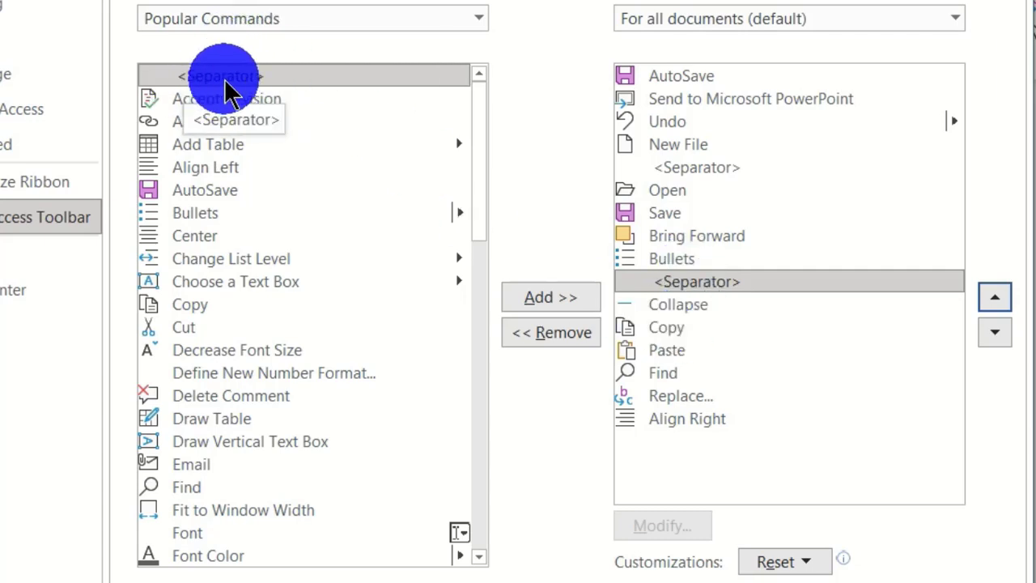
Add a third separator and move it down to between Find and Replace in the toolbar list
{"action": "left_click", "coordinate": [547, 301]}
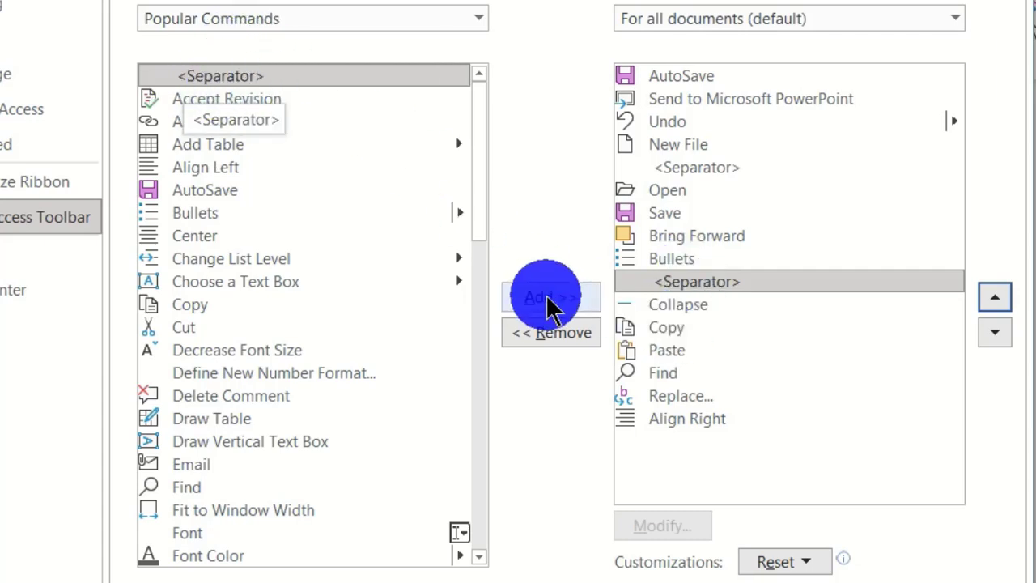
{"action": "left_click", "coordinate": [1001, 340]}
{"action": "left_click", "coordinate": [1001, 340]}
{"action": "left_click", "coordinate": [1001, 340]}
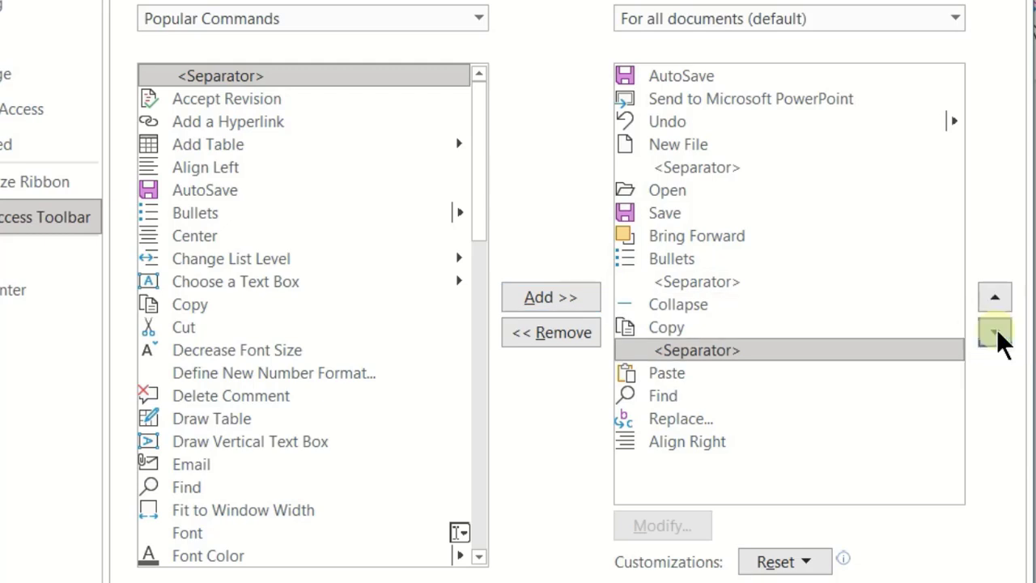
{"action": "left_click", "coordinate": [1001, 340]}
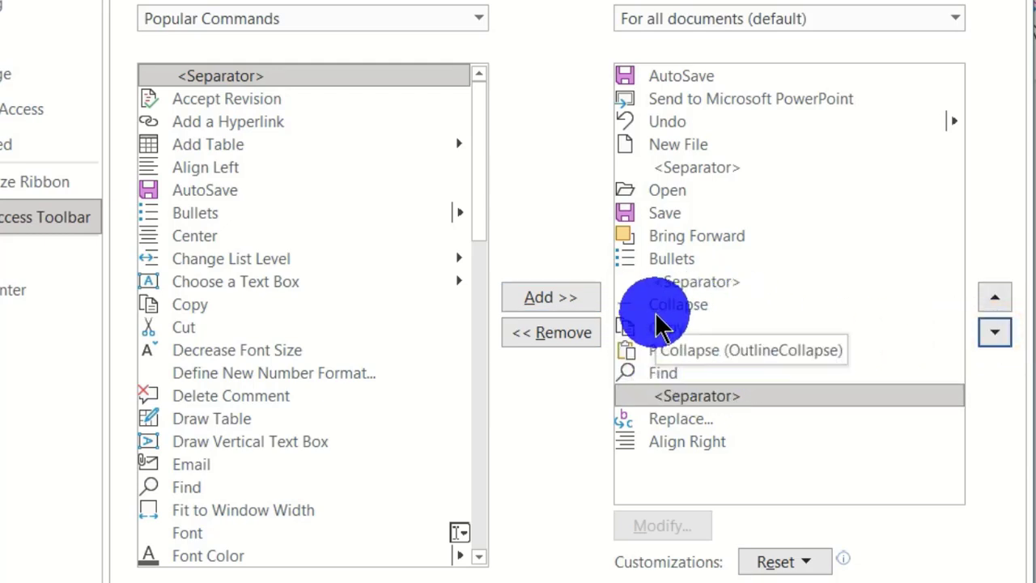
Add a fourth separator, move it to the end of the list after Align Right, and apply the toolbar customization
{"action": "left_click", "coordinate": [237, 73]}
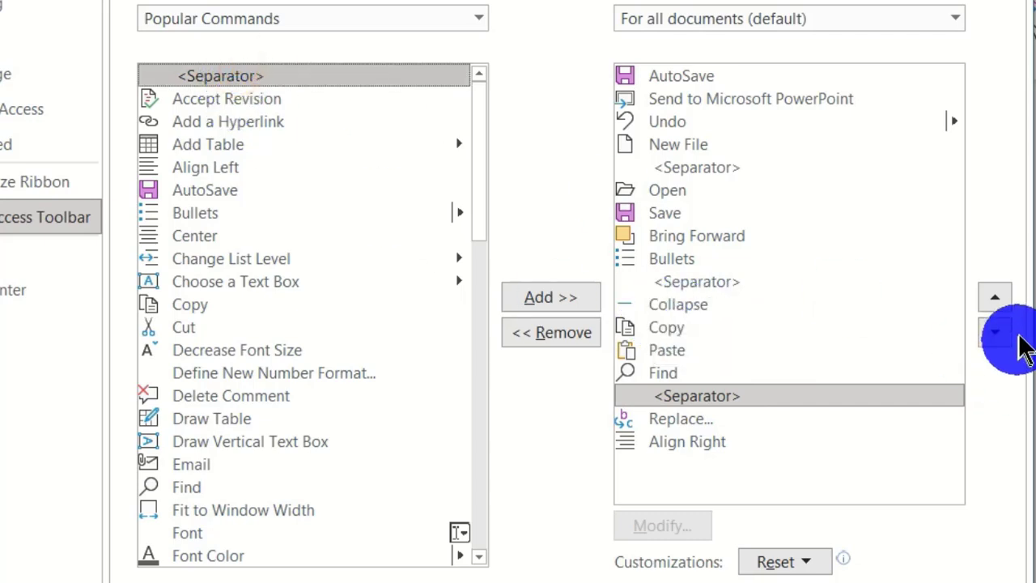
{"action": "left_click", "coordinate": [546, 297]}
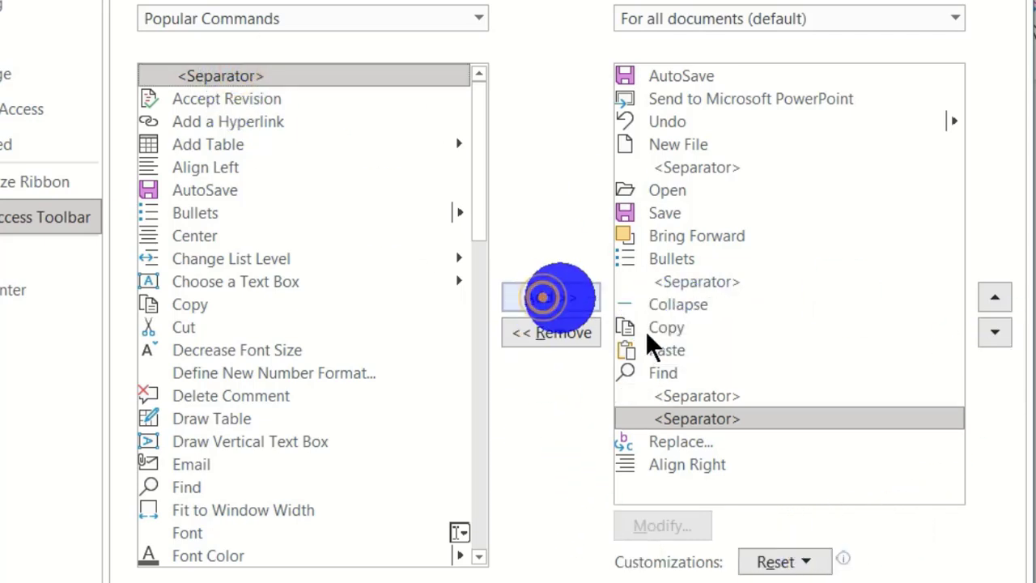
{"action": "left_click", "coordinate": [995, 334]}
{"action": "left_click", "coordinate": [996, 334]}
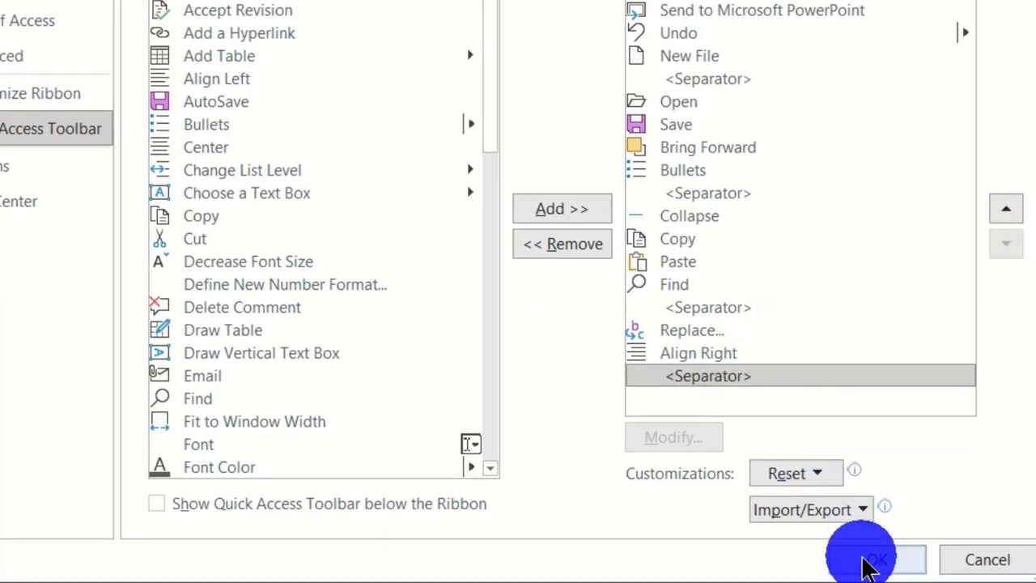
{"action": "left_click", "coordinate": [866, 567]}
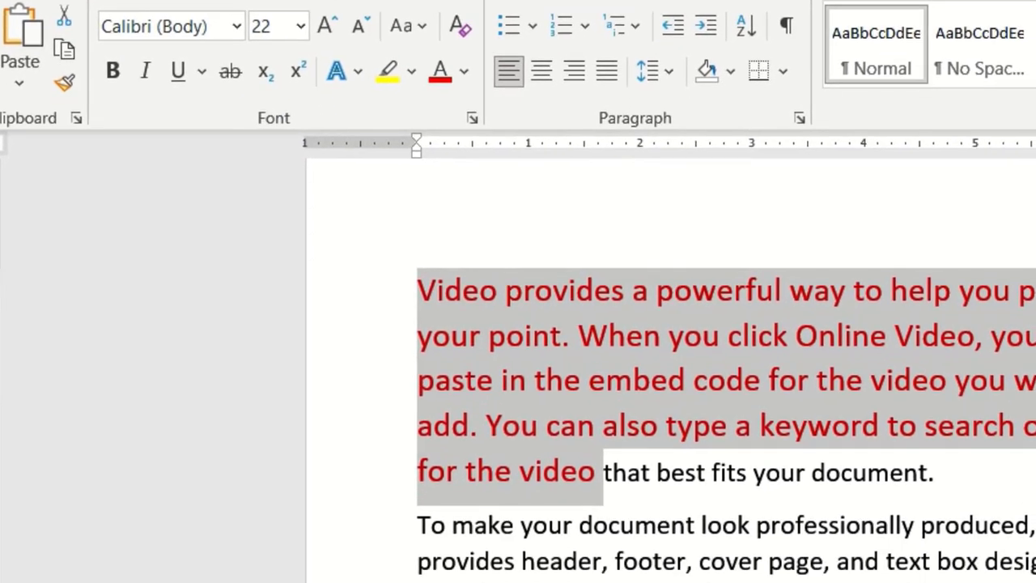
Show the Quick Access Toolbar below the ribbon
{"action": "left_click", "coordinate": [723, 2]}
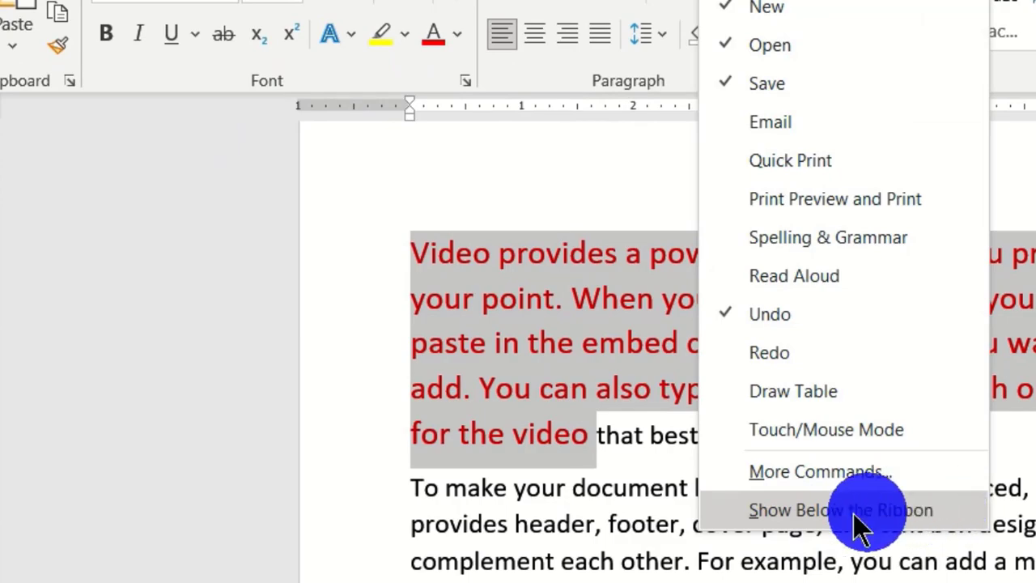
{"action": "left_click", "coordinate": [920, 515]}
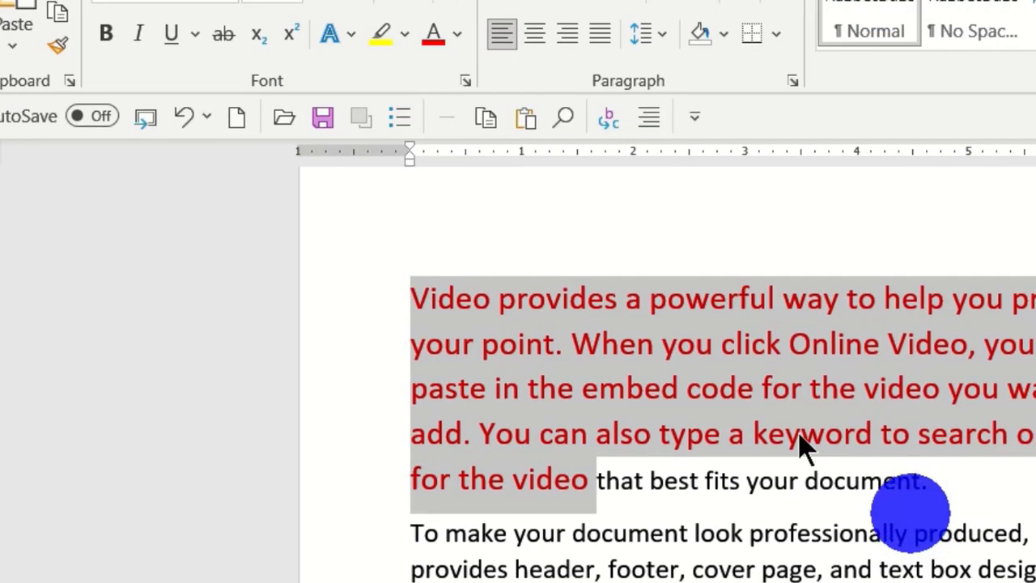